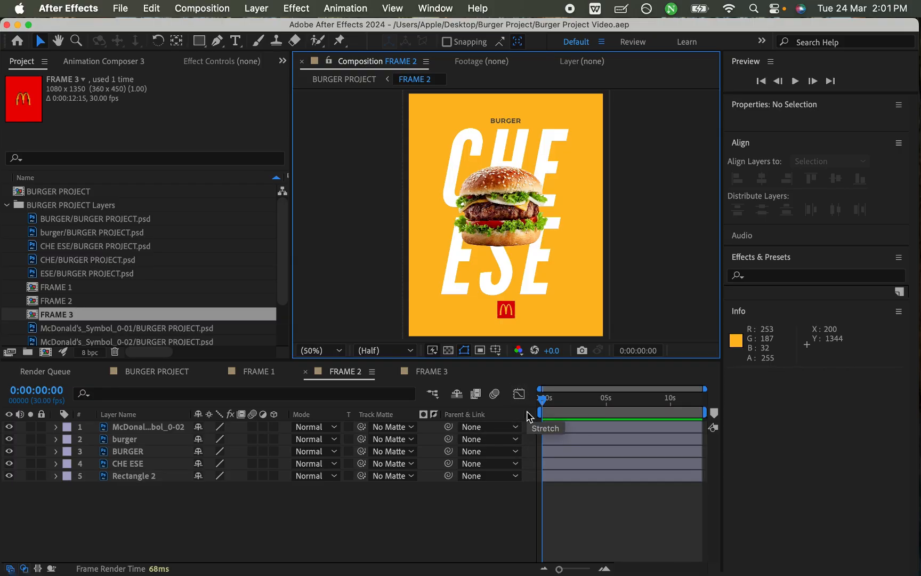
Step: Switch to Finder and examine how the CHE ESE text and burger animate around seconds 2 to 3 of the reference MP4
{"action": "key", "text": "ctrl+Up"}
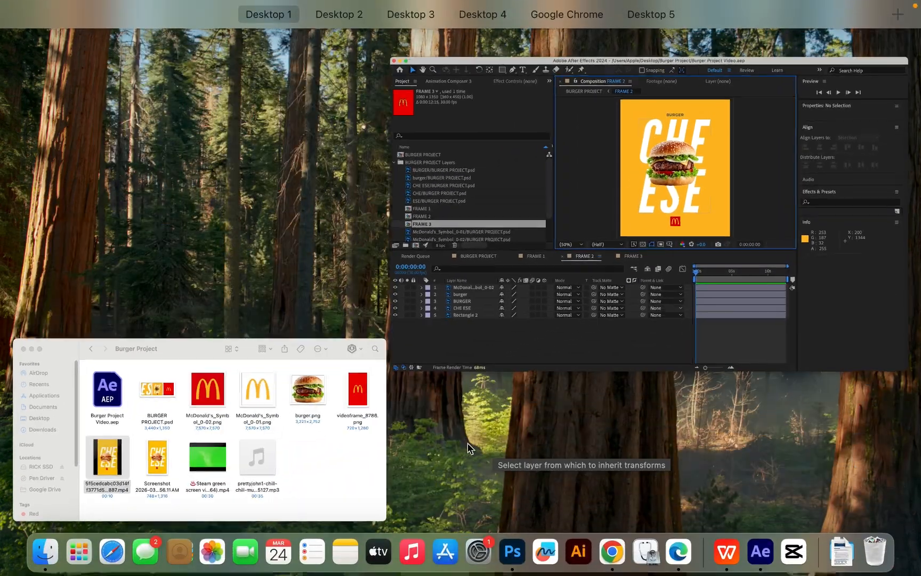
{"action": "left_click", "coordinate": [304, 462]}
{"action": "key", "text": "space"}
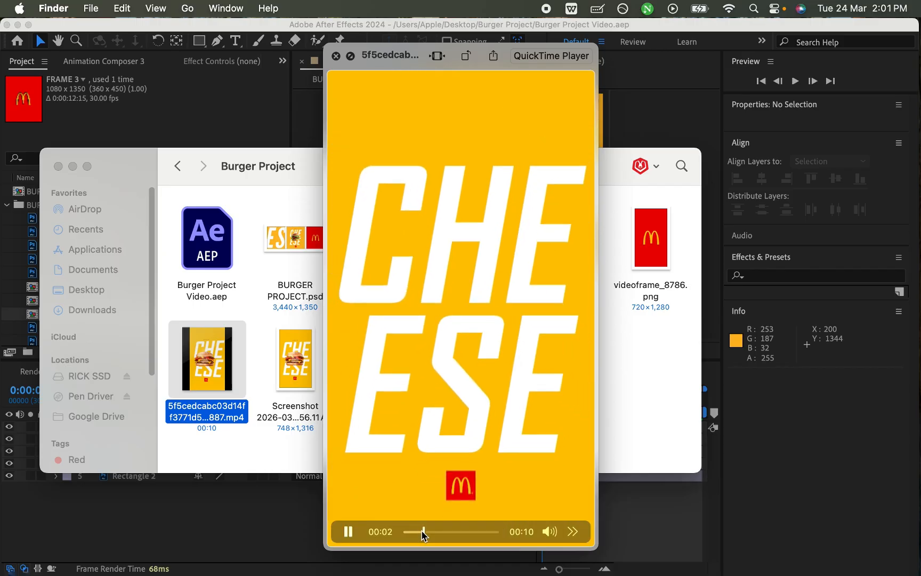
{"action": "left_click_drag", "start_coordinate": [420, 530], "coordinate": [420, 530]}
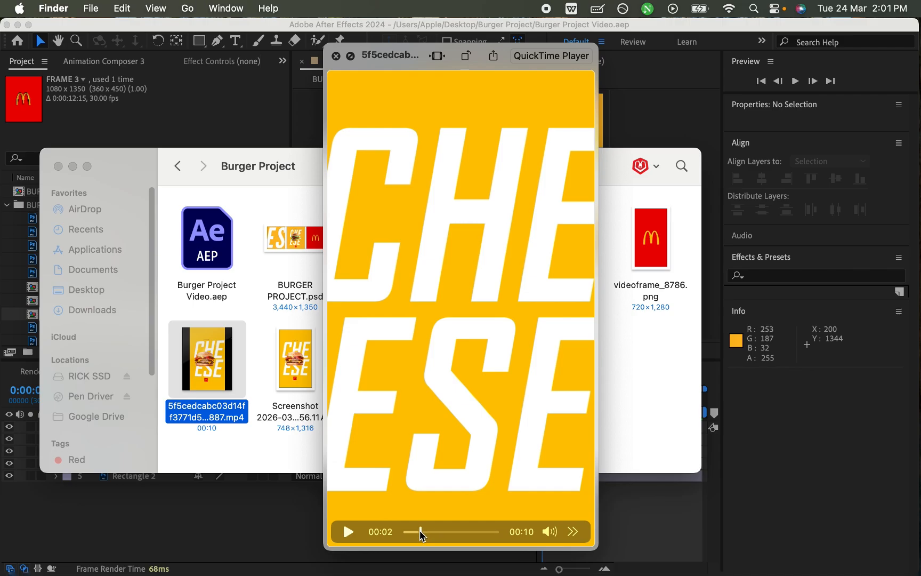
{"action": "left_click_drag", "start_coordinate": [420, 531], "coordinate": [426, 530]}
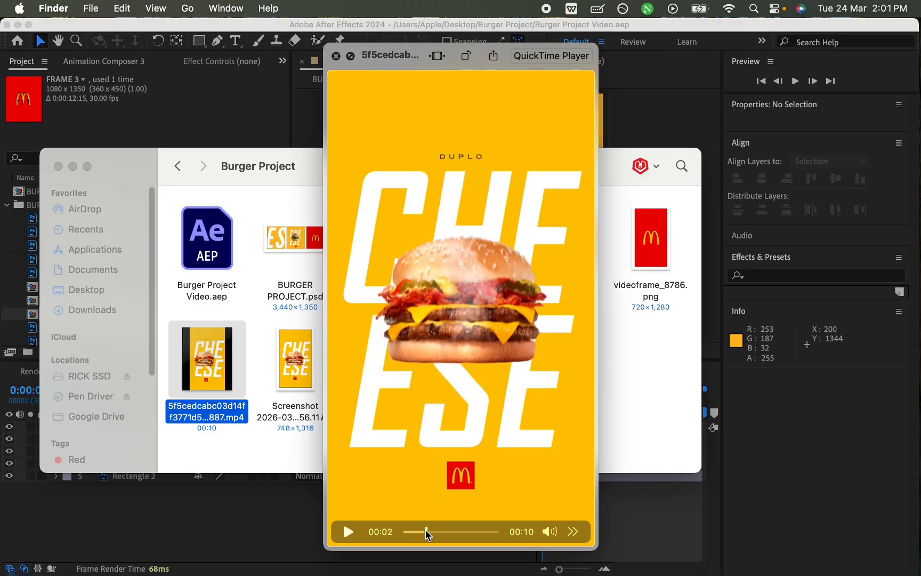
{"action": "mouse_move", "coordinate": [426, 531]}
{"action": "left_mouse_down"}
{"action": "mouse_move", "coordinate": [450, 531]}
{"action": "mouse_move", "coordinate": [417, 533]}
{"action": "mouse_move", "coordinate": [430, 536]}
{"action": "left_mouse_up"}
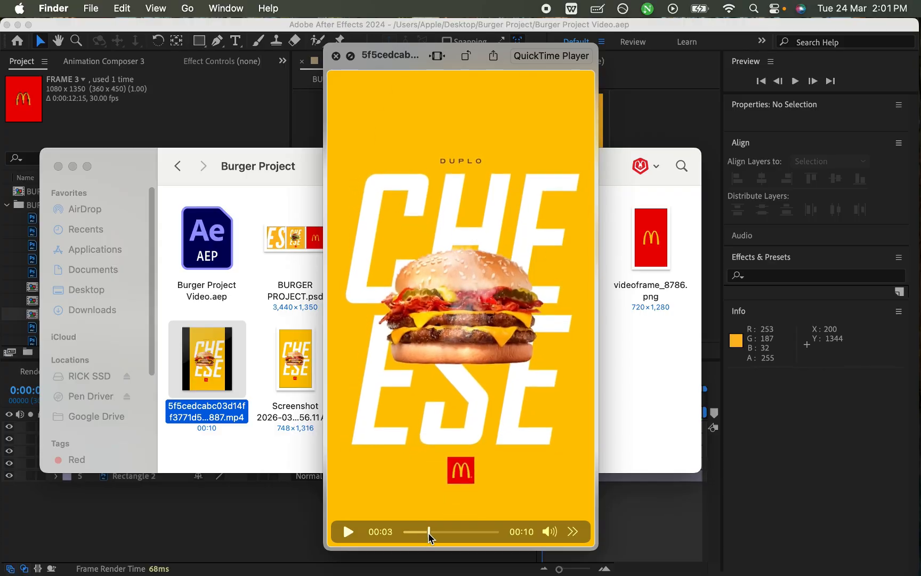
{"action": "key", "text": "space"}
{"action": "left_click", "coordinate": [537, 519]}
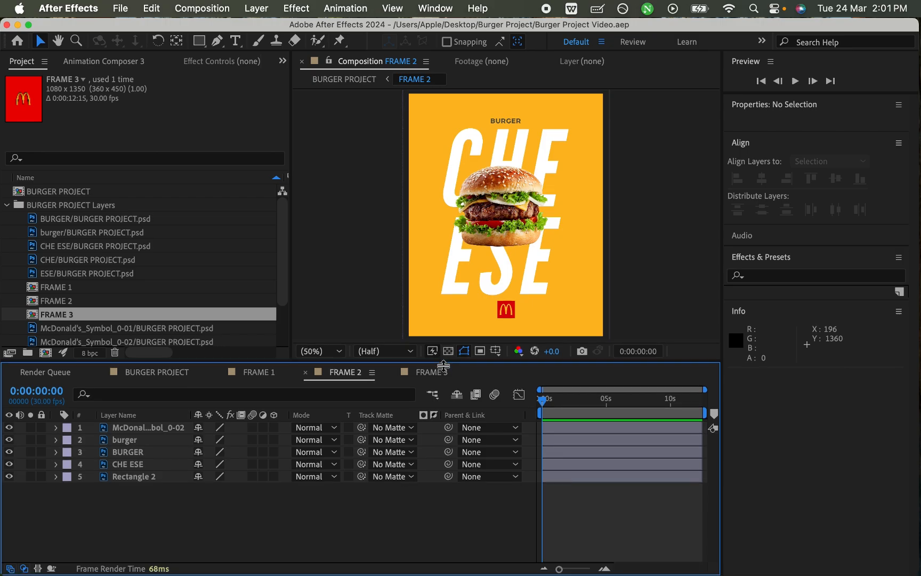
Step: Convert the CHE ESE layer in FRAME 2 to editable text and save the project
{"action": "left_click_drag", "start_coordinate": [442, 359], "coordinate": [443, 382]}
{"action": "left_click", "coordinate": [160, 453]}
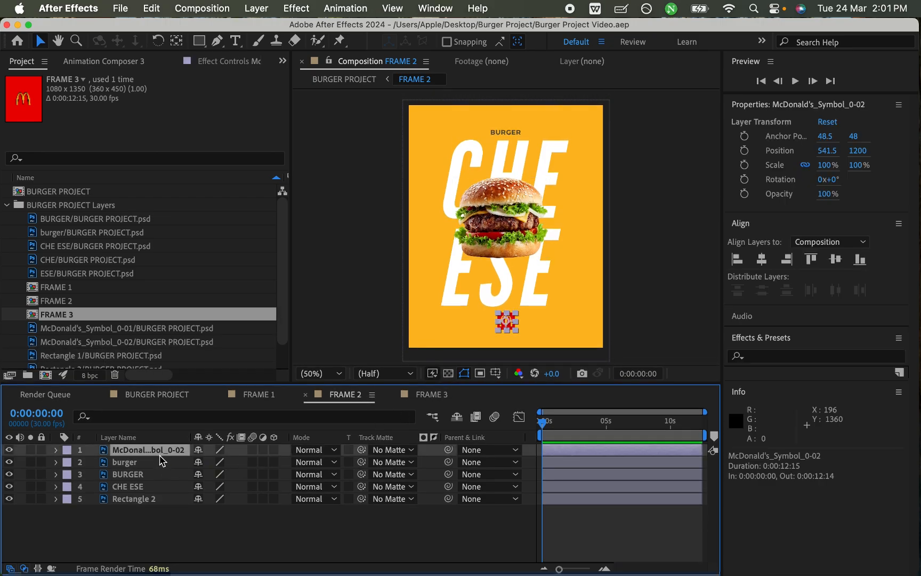
{"action": "left_click", "coordinate": [146, 462]}
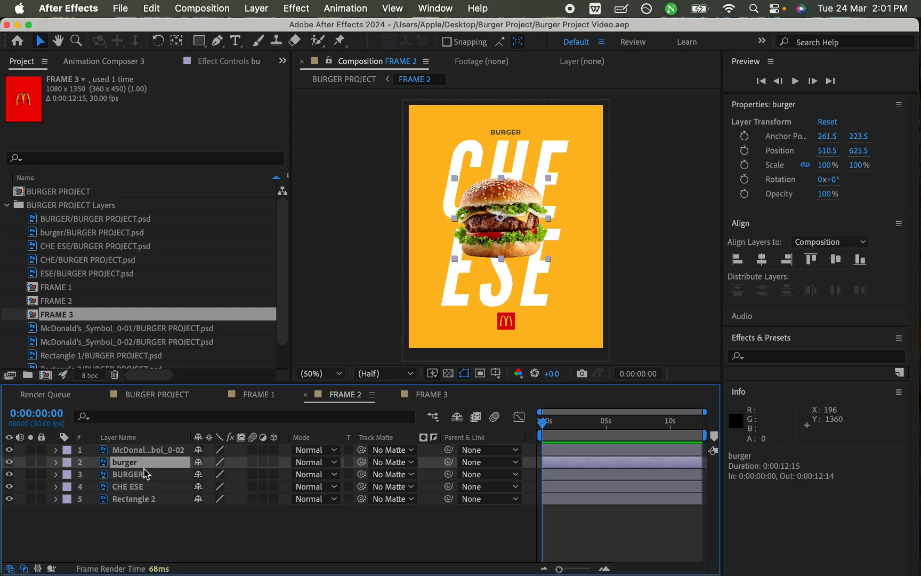
{"action": "left_click", "coordinate": [141, 477]}
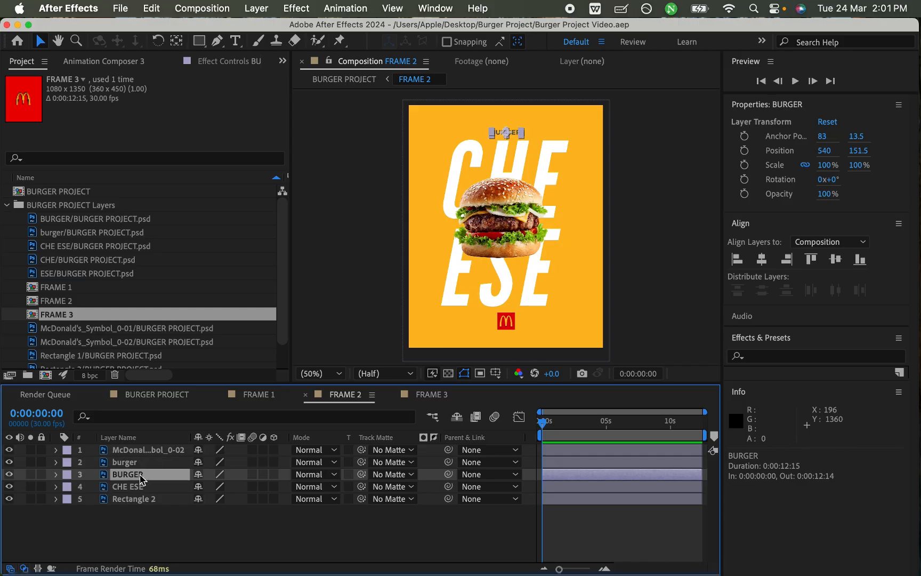
{"action": "left_click", "coordinate": [147, 489]}
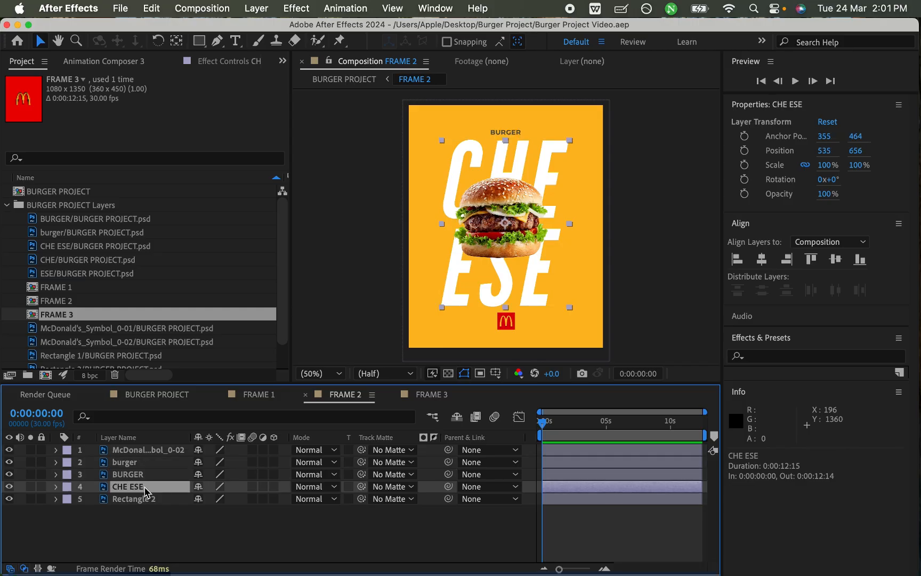
{"action": "right_click", "coordinate": [123, 491]}
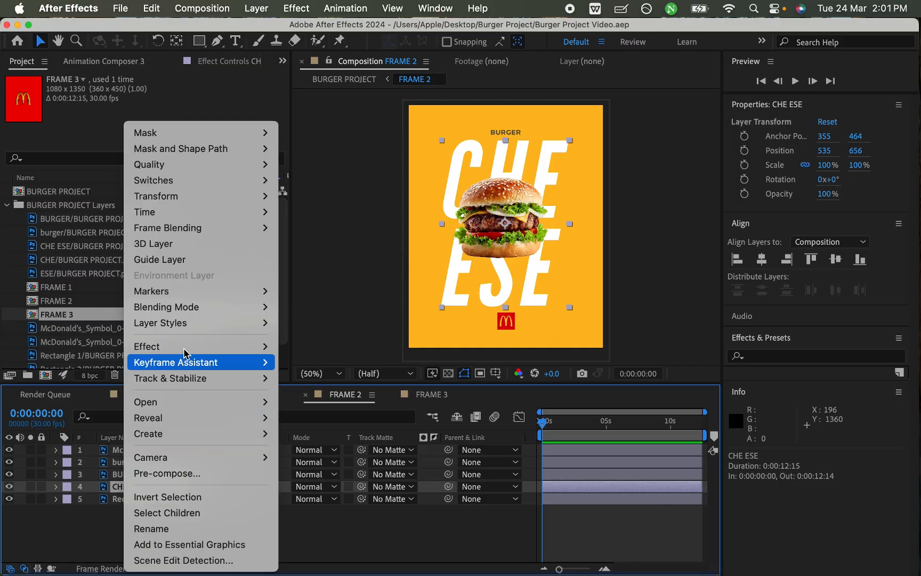
{"action": "mouse_move", "coordinate": [238, 438]}
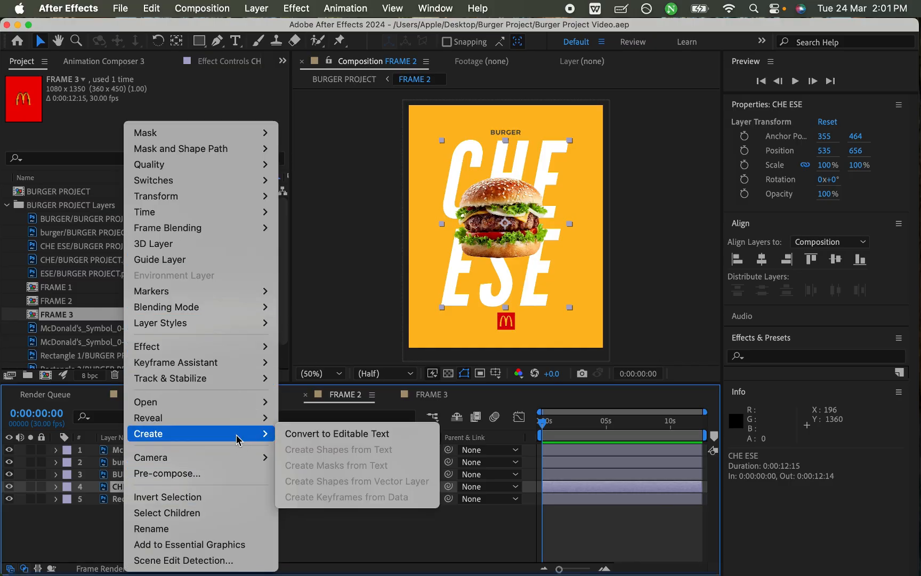
{"action": "left_click", "coordinate": [315, 436]}
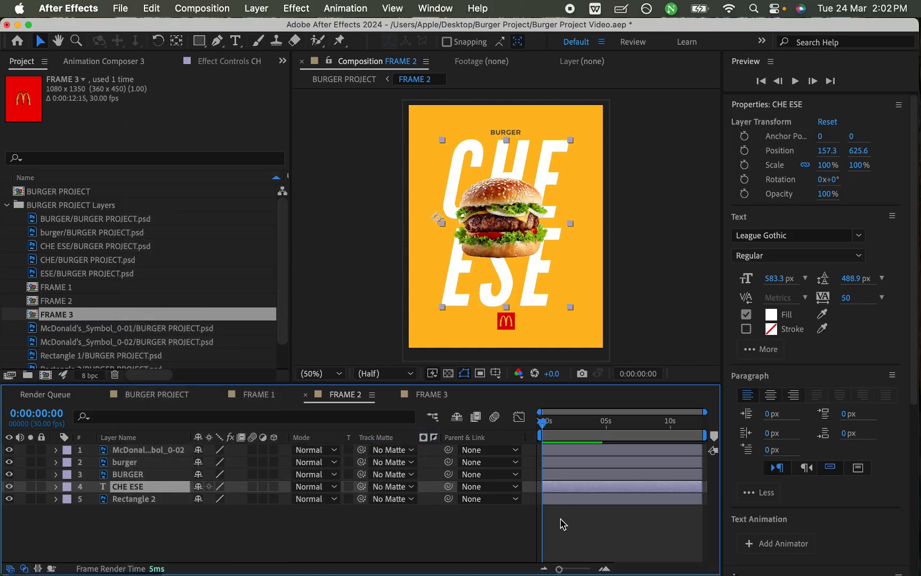
{"action": "left_click", "coordinate": [570, 533]}
{"action": "key", "text": "super+s"}
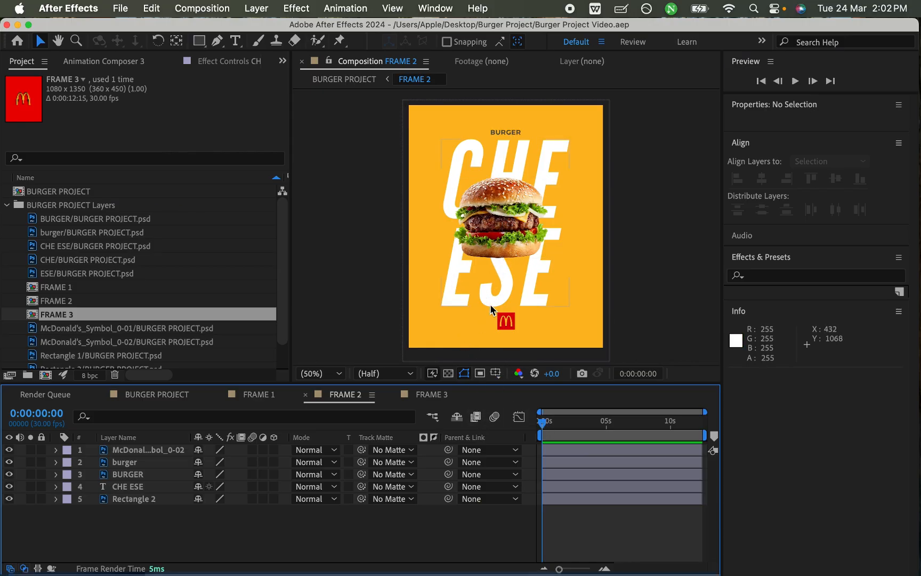
Step: Add a 100% Scale keyframe to the CHE ESE layer, move it to just before 4 seconds, and save with the mode columns hidden
{"action": "left_click", "coordinate": [131, 487]}
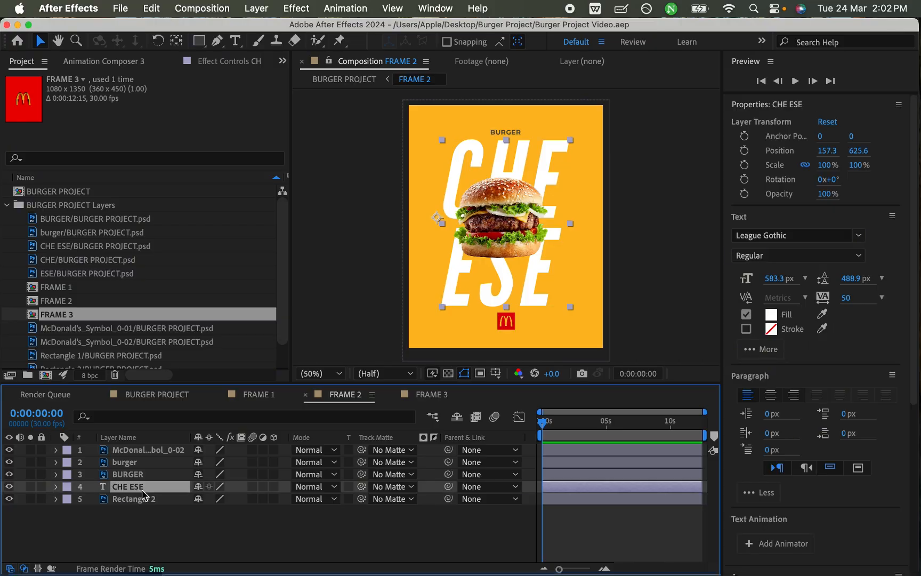
{"action": "key", "text": "s"}
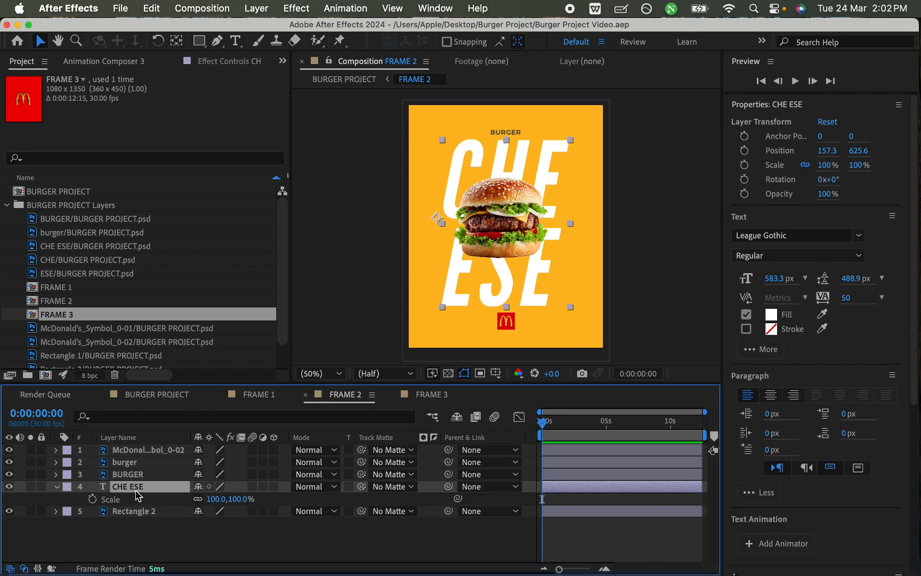
{"action": "left_click", "coordinate": [92, 499]}
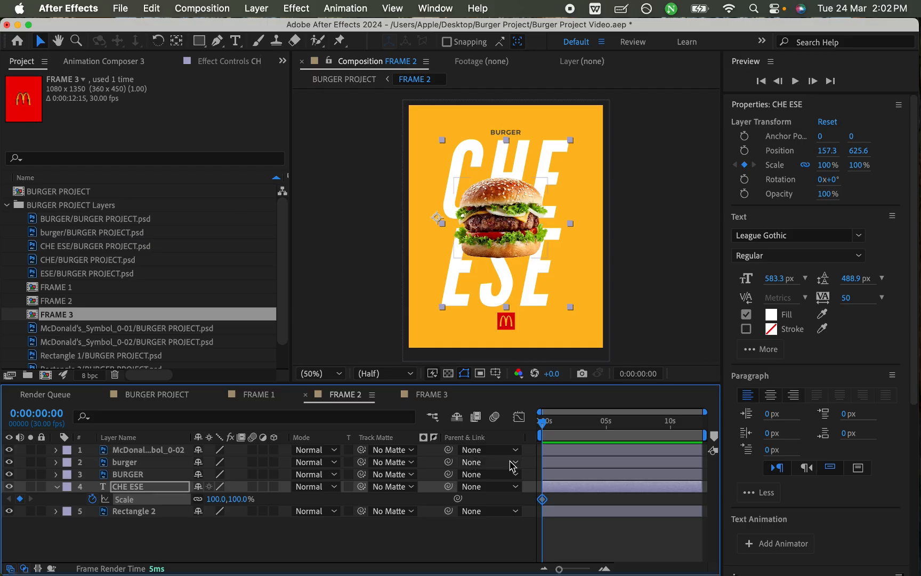
{"action": "left_click_drag", "start_coordinate": [544, 502], "coordinate": [595, 500]}
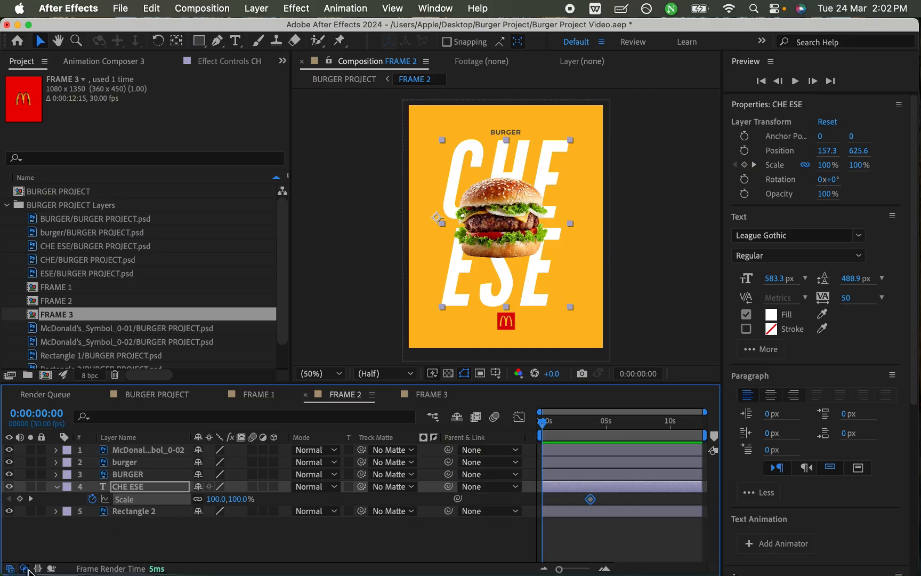
{"action": "left_click", "coordinate": [24, 568]}
{"action": "key", "text": "super+s"}
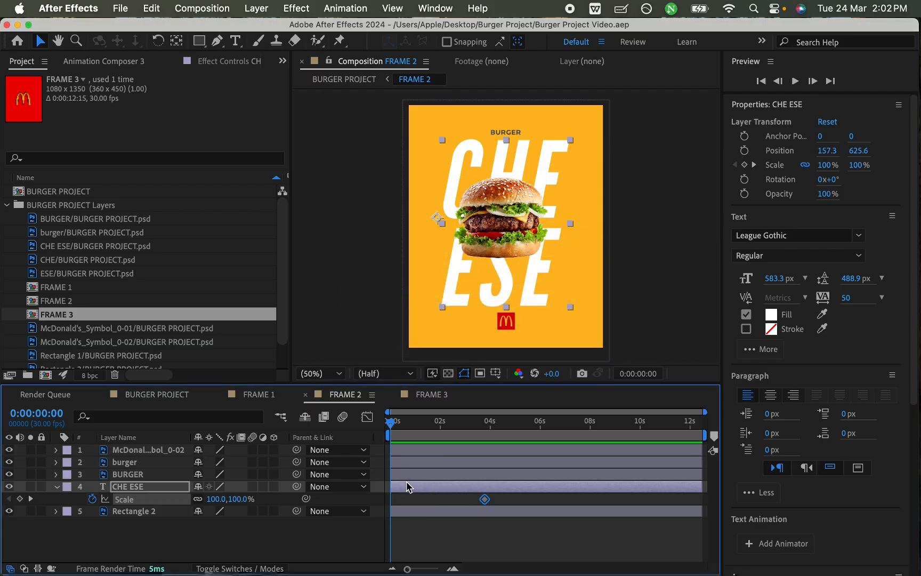
{"action": "scroll", "coordinate": [406, 490], "scroll_direction": "up", "scroll_amount": 6}
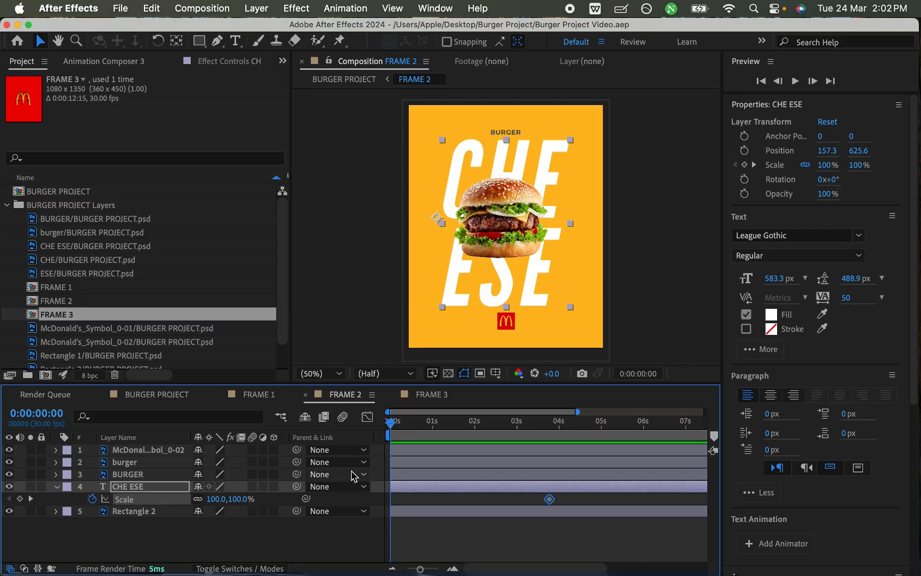
{"action": "left_click_drag", "start_coordinate": [211, 498], "coordinate": [294, 493]}
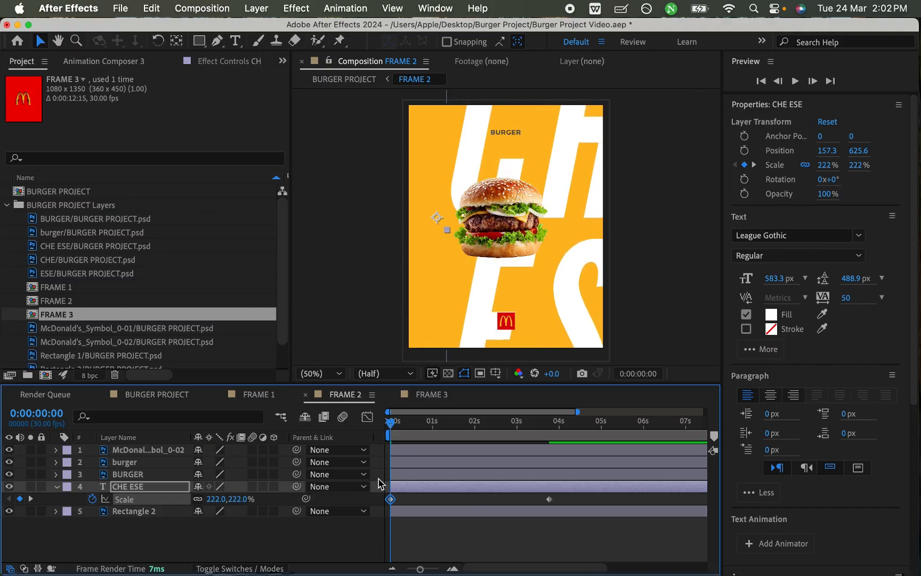
{"action": "key", "text": "super+z"}
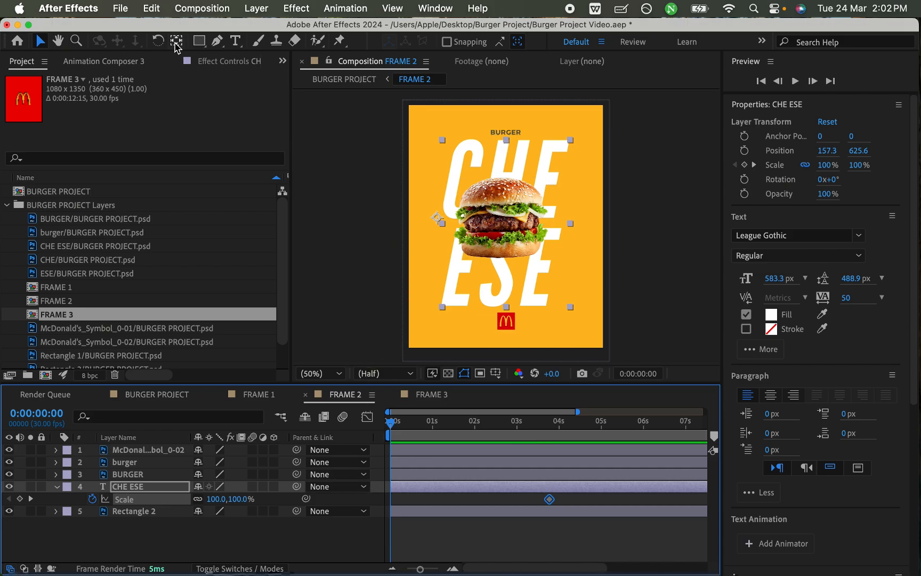
Step: Move the CHE ESE text's anchor point to the middle of the text, at about 388, 28, and save the project
{"action": "left_click", "coordinate": [178, 41]}
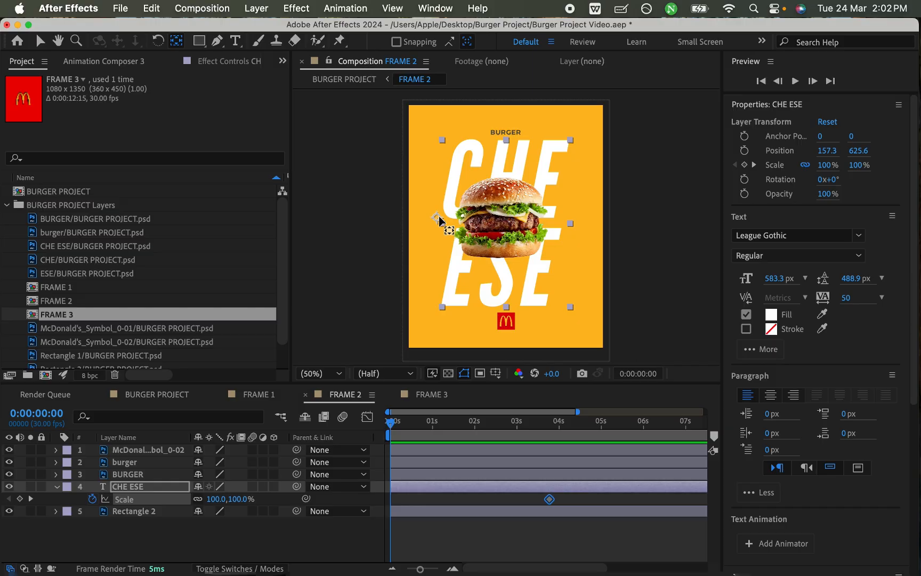
{"action": "left_click_drag", "start_coordinate": [437, 220], "coordinate": [447, 219]}
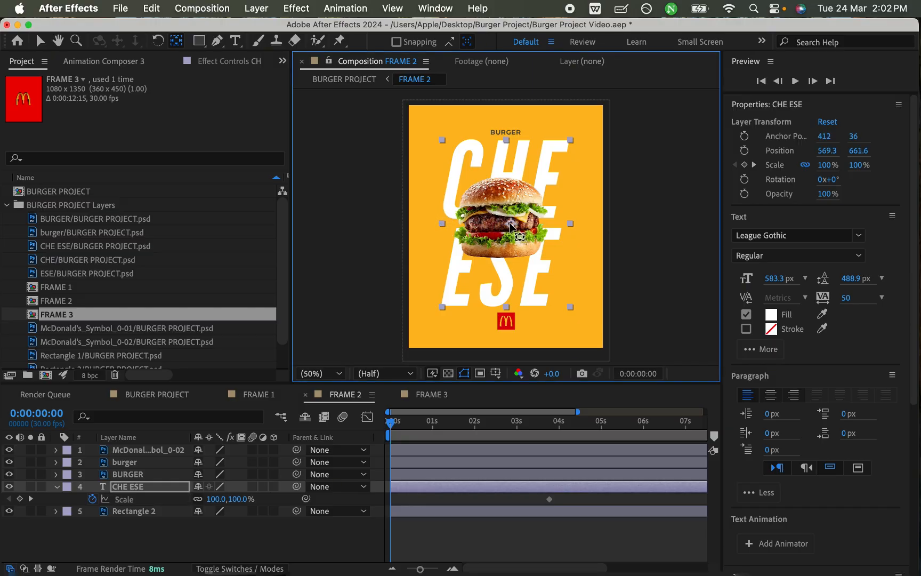
{"action": "left_click_drag", "start_coordinate": [509, 223], "coordinate": [503, 223]}
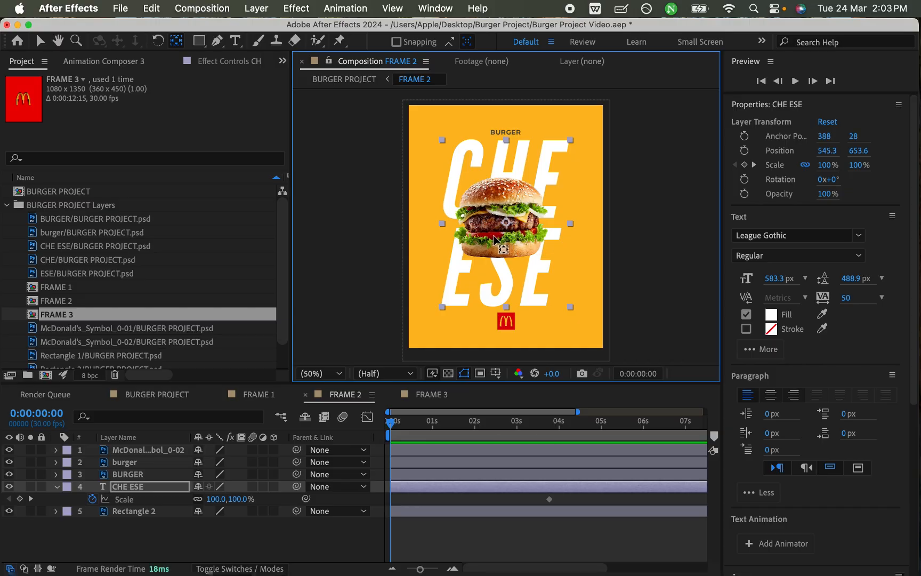
{"action": "key", "text": "v"}
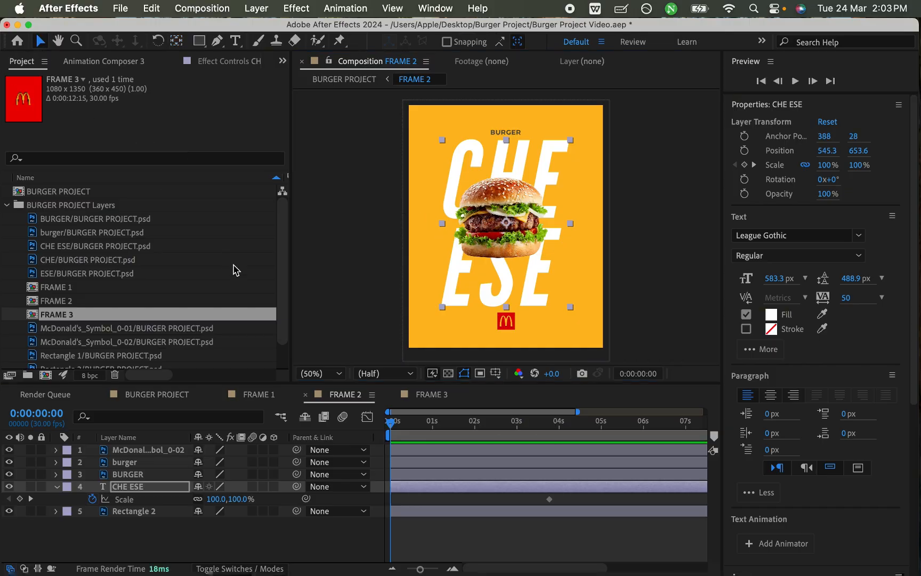
{"action": "key", "text": "super+s"}
Step: Set the CHE ESE layer's Scale to 219% at 0:00 and save the project
{"action": "left_click_drag", "start_coordinate": [216, 501], "coordinate": [352, 469]}
{"action": "key", "text": "super+s"}
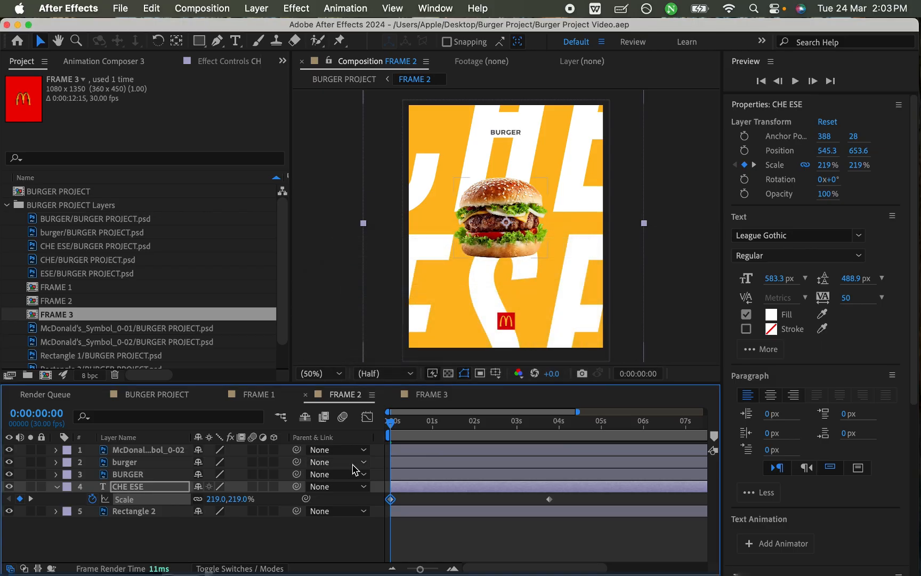
Step: Switch to Finder and check in the reference MP4 how large the CHE ESE text is around second 2
{"action": "key", "text": "ctrl+Up"}
{"action": "left_click", "coordinate": [294, 477]}
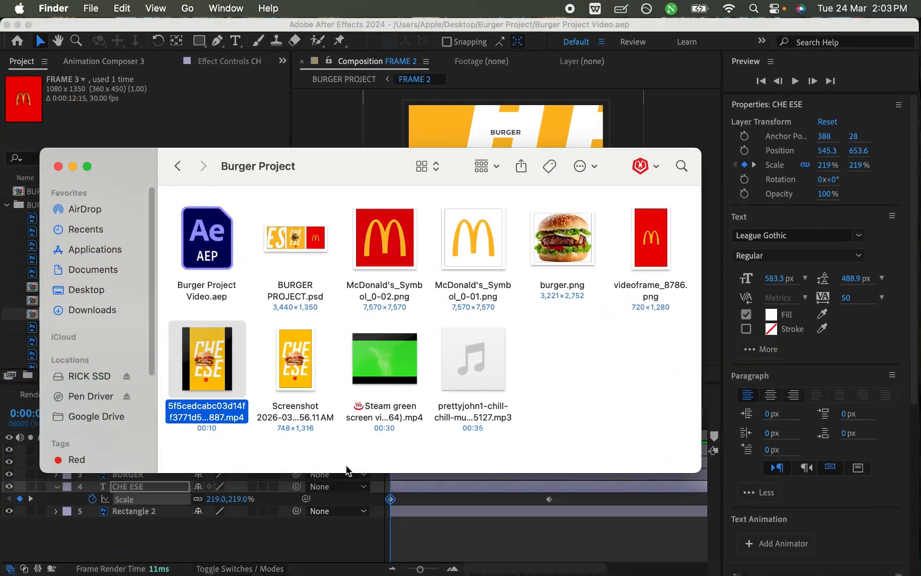
{"action": "key", "text": "space"}
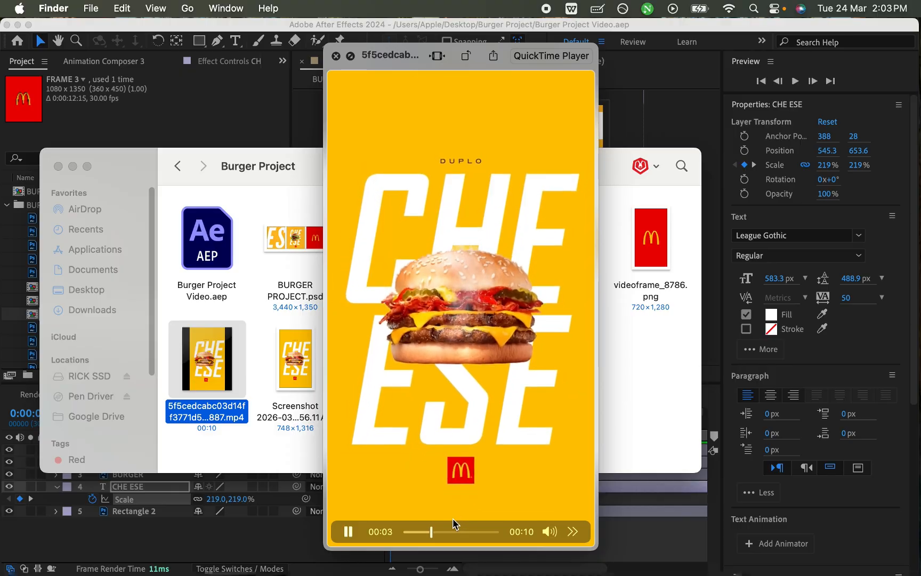
{"action": "left_click_drag", "start_coordinate": [438, 531], "coordinate": [420, 541]}
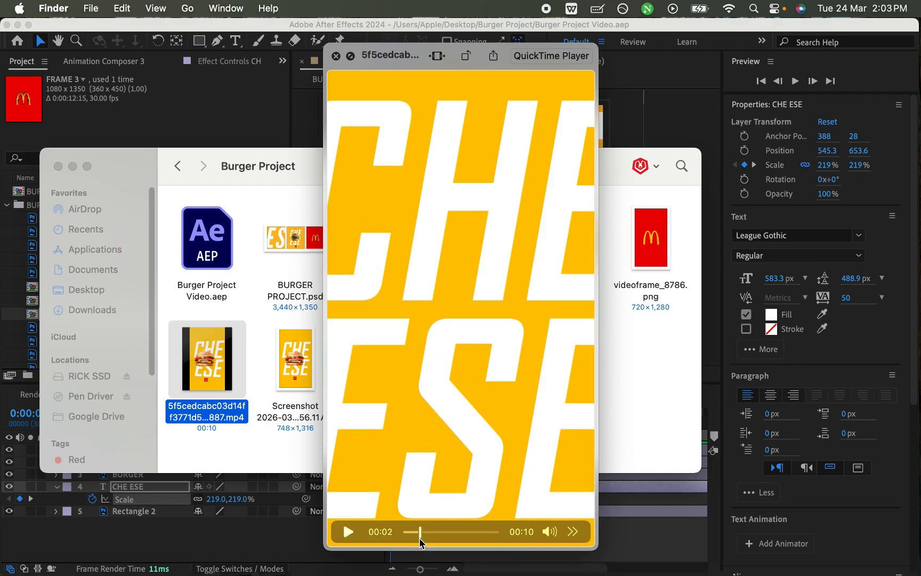
{"action": "left_click_drag", "start_coordinate": [419, 541], "coordinate": [421, 541]}
{"action": "key", "text": "space"}
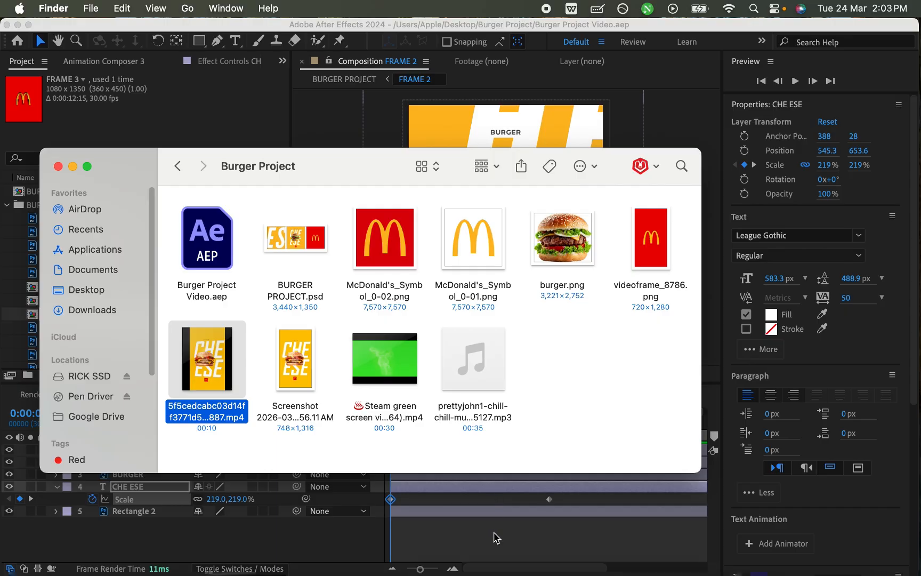
{"action": "left_click", "coordinate": [493, 536]}
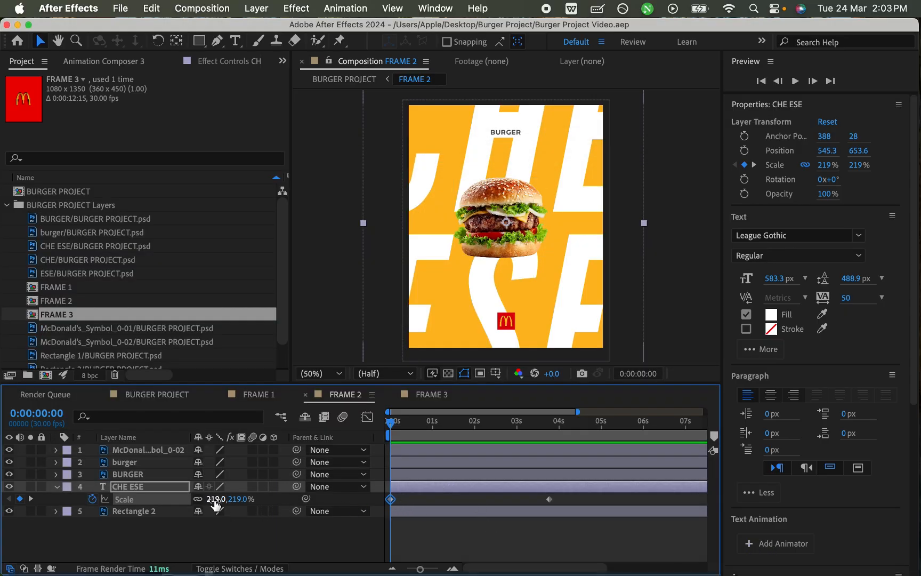
Step: Reduce the CHE ESE layer's Scale at 0:00 to 131% and save the project
{"action": "left_click_drag", "start_coordinate": [210, 498], "coordinate": [173, 507]}
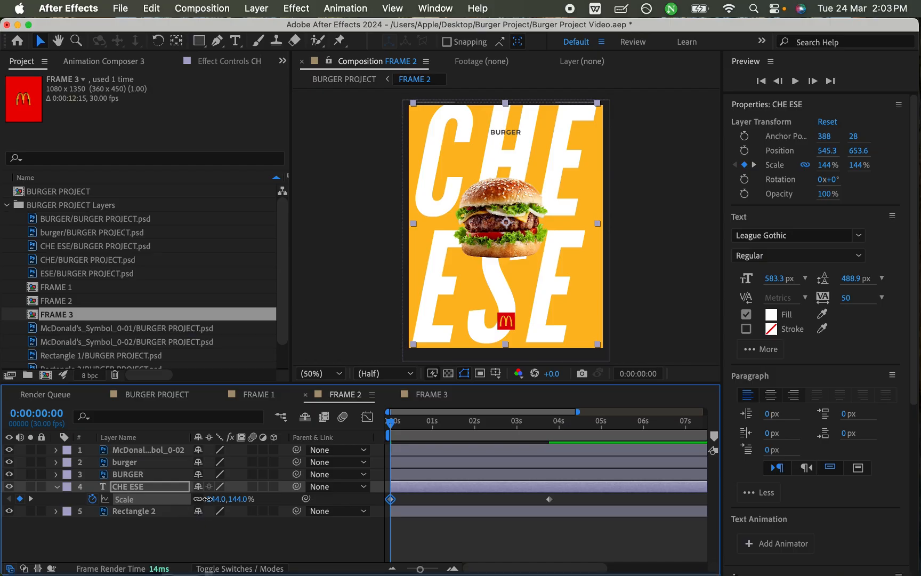
{"action": "left_click_drag", "start_coordinate": [205, 498], "coordinate": [201, 499]}
{"action": "key", "text": "super+s"}
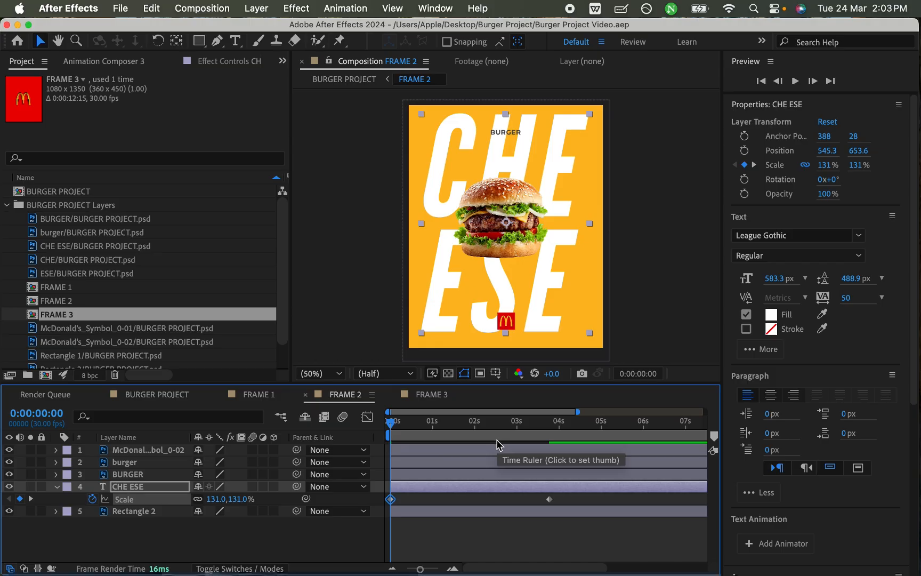
Step: Apply Easy Ease to both Scale keyframes of the CHE ESE layer
{"action": "left_click_drag", "start_coordinate": [394, 424], "coordinate": [550, 435]}
{"action": "left_click_drag", "start_coordinate": [560, 492], "coordinate": [375, 524]}
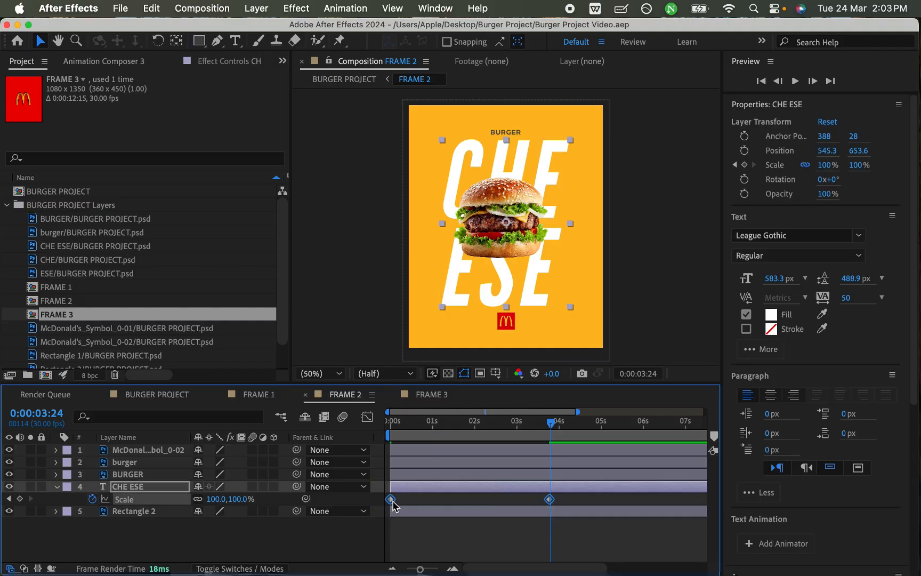
{"action": "right_click", "coordinate": [392, 502]}
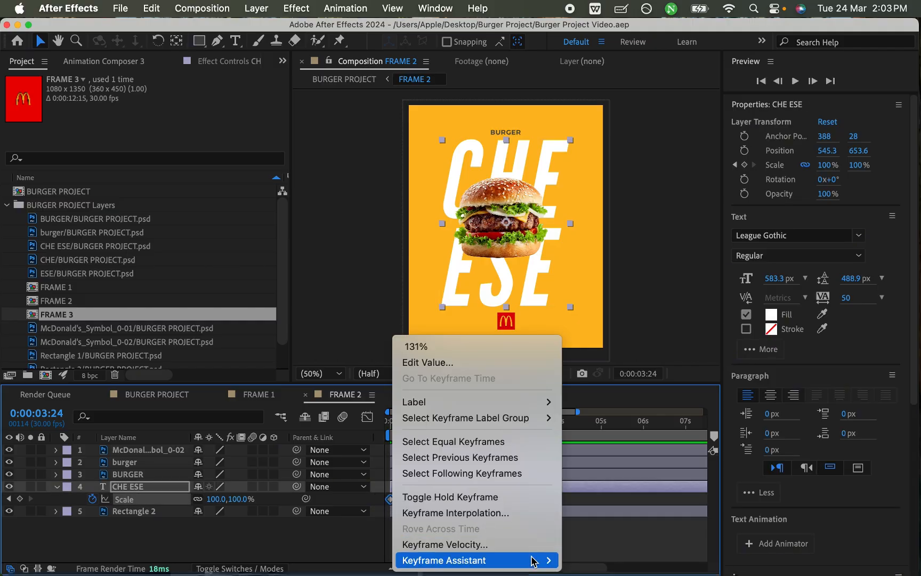
{"action": "mouse_move", "coordinate": [531, 559]}
{"action": "left_click", "coordinate": [590, 465]}
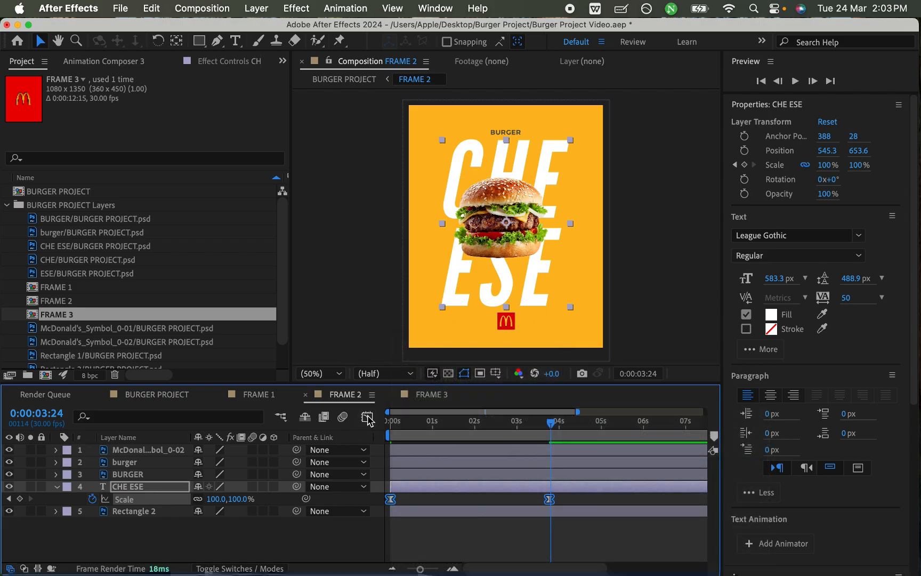
Step: Extend the end Scale keyframe's influence back to about 0:02 in the speed graph, save the project and preview the CHE ESE motion
{"action": "left_click", "coordinate": [367, 418]}
{"action": "left_click_drag", "start_coordinate": [558, 471], "coordinate": [499, 462]}
{"action": "key", "text": "super+s"}
{"action": "key", "text": "space"}
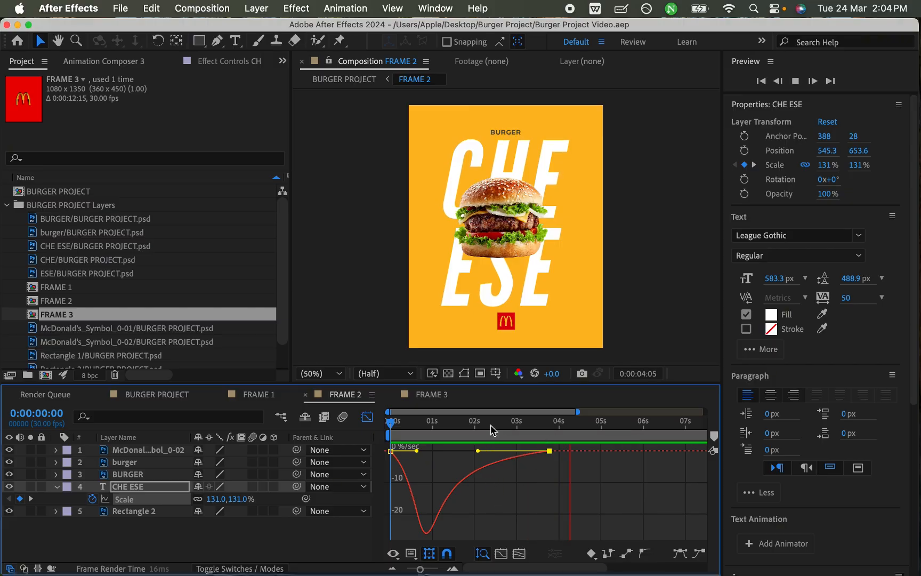
{"action": "key", "text": "space"}
{"action": "key", "text": "space"}
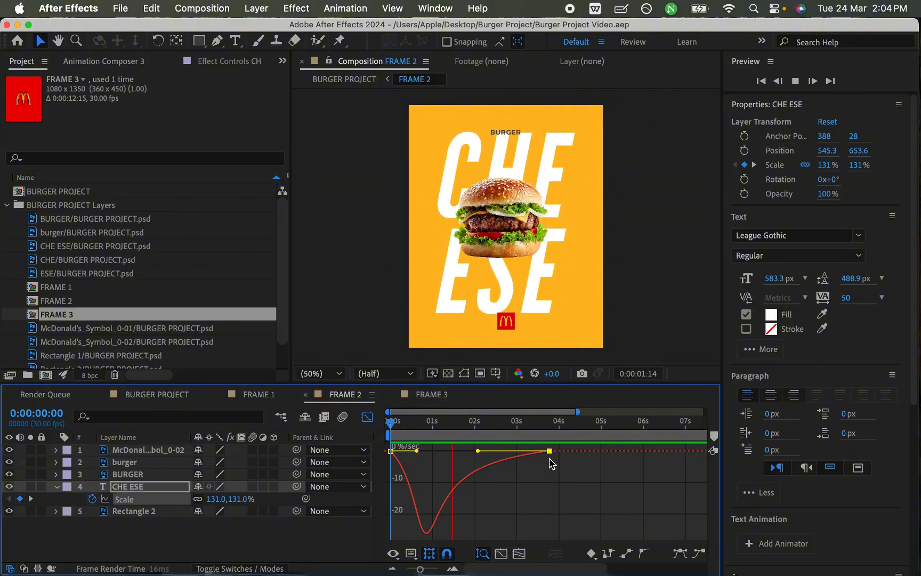
{"action": "key", "text": "space"}
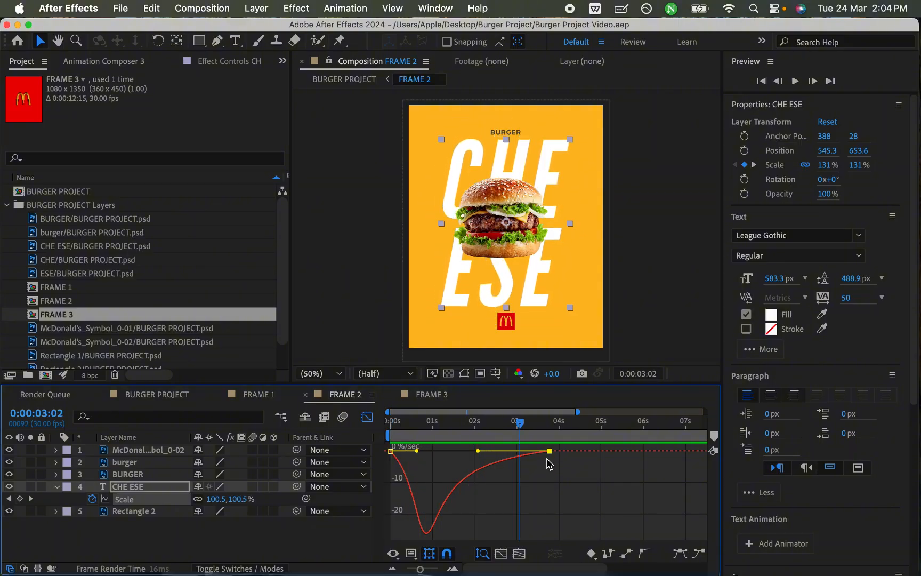
Step: Switch to Finder, play the reference MP4 to its end to compare the motion, and return to After Effects
{"action": "key", "text": "ctrl+Up"}
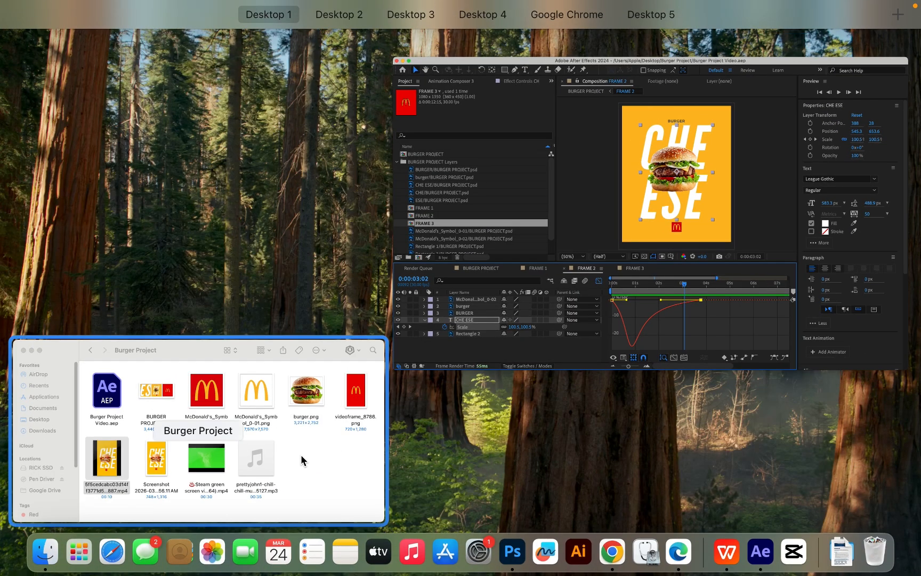
{"action": "left_click", "coordinate": [303, 462]}
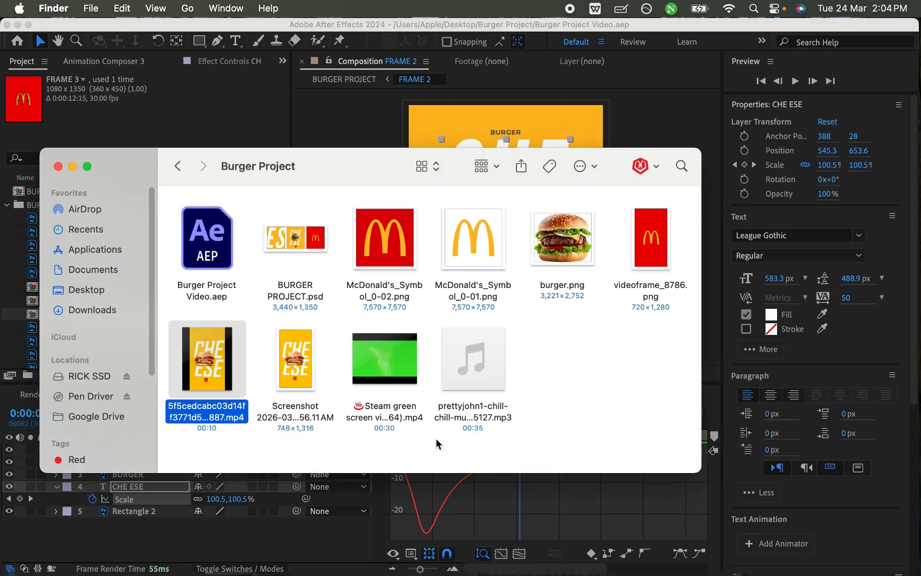
{"action": "key", "text": "space"}
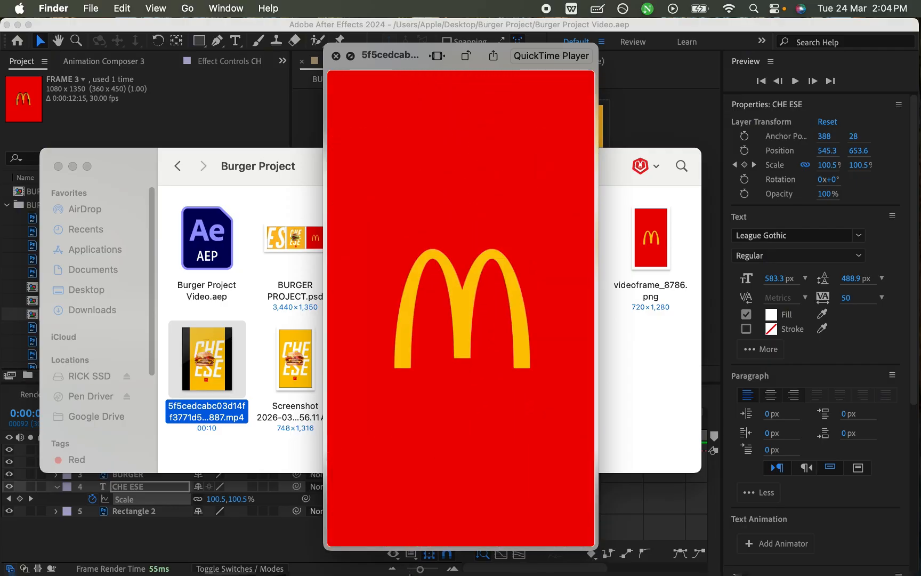
{"action": "mouse_move", "coordinate": [413, 574]}
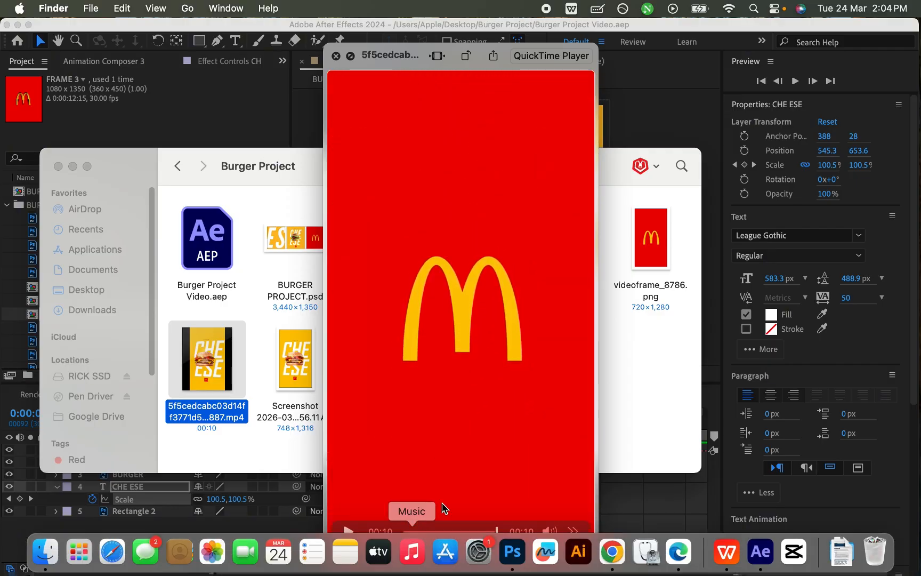
{"action": "key", "text": "space"}
{"action": "left_click", "coordinate": [416, 538]}
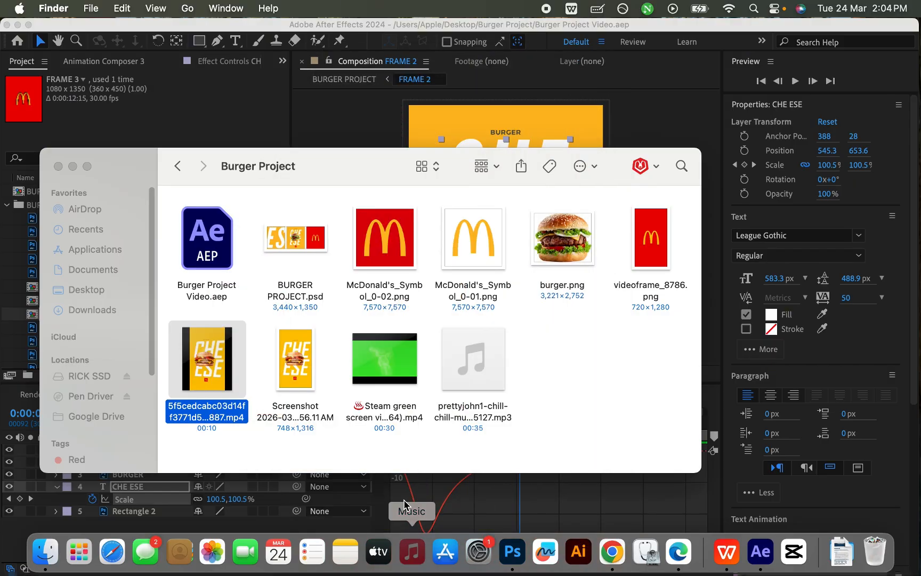
{"action": "left_click", "coordinate": [451, 476]}
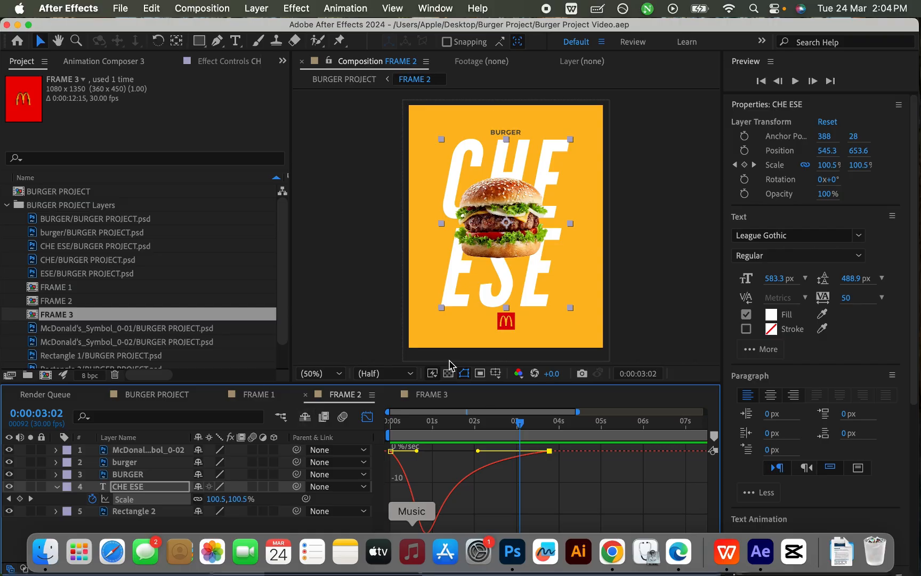
Step: Switch to Finder and examine how quickly the CHE ESE text scales down around seconds 2 to 3 of the reference MP4
{"action": "left_click", "coordinate": [426, 421]}
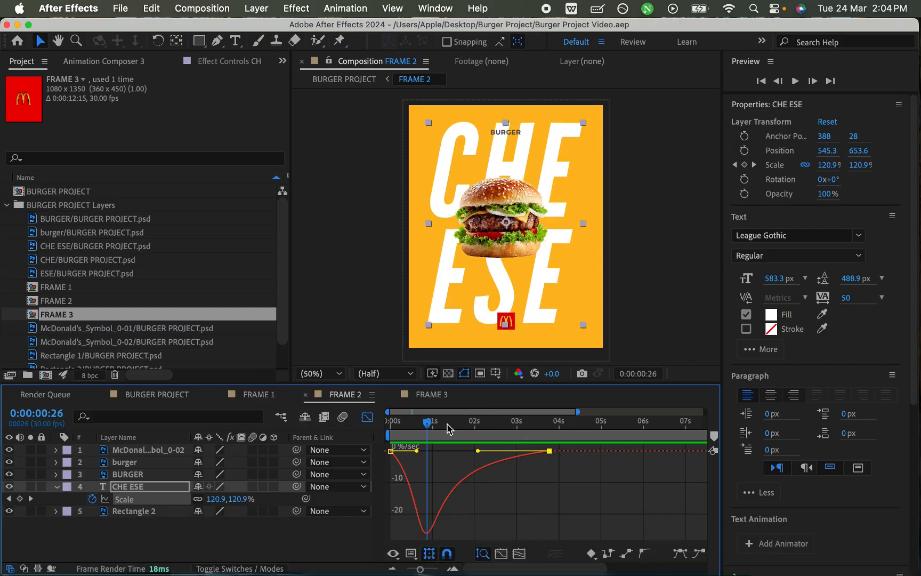
{"action": "key", "text": "alt+shift+comma"}
{"action": "key", "text": "ctrl+Up"}
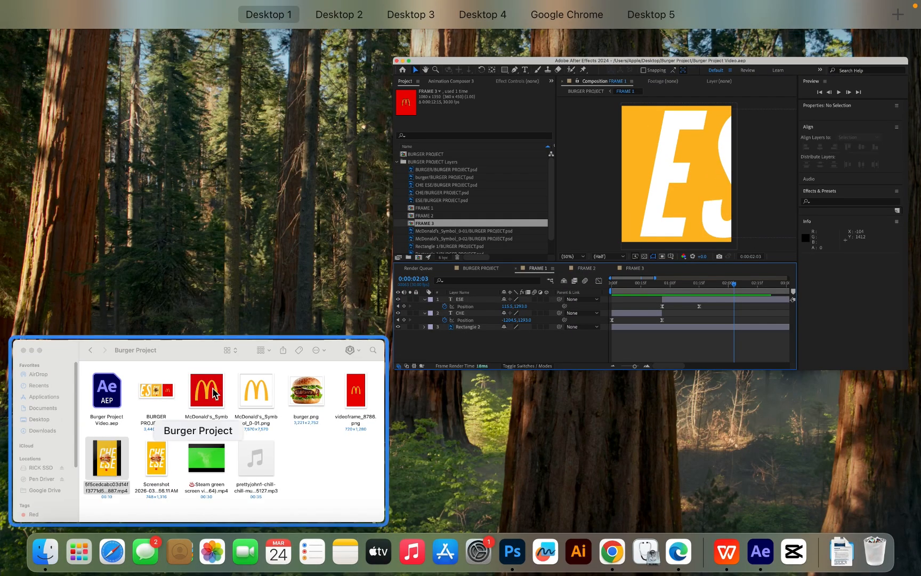
{"action": "left_click", "coordinate": [358, 410]}
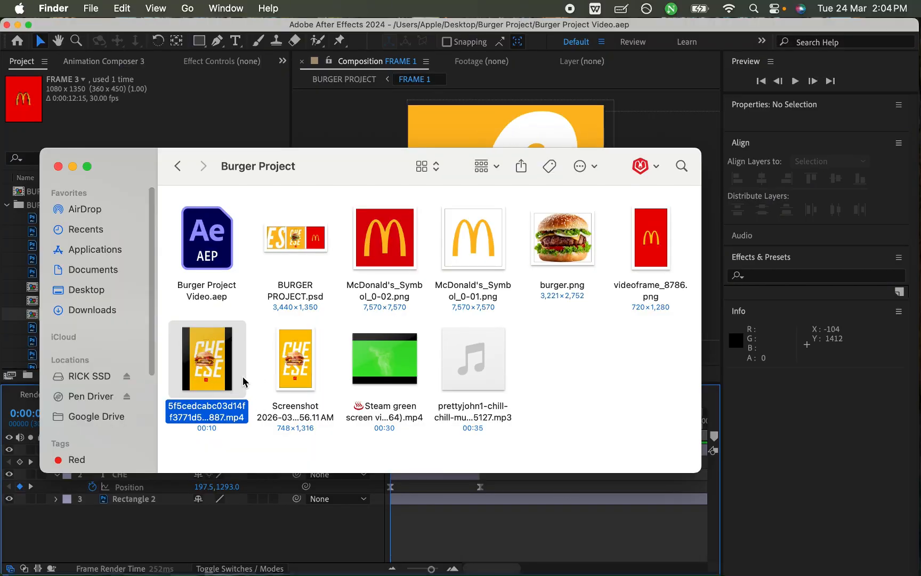
{"action": "key", "text": "space"}
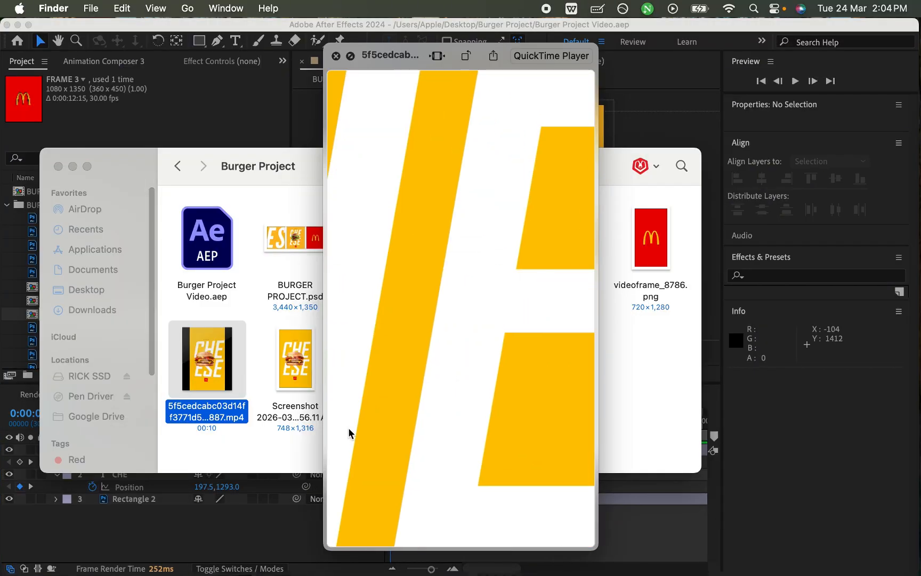
{"action": "mouse_move", "coordinate": [410, 541]}
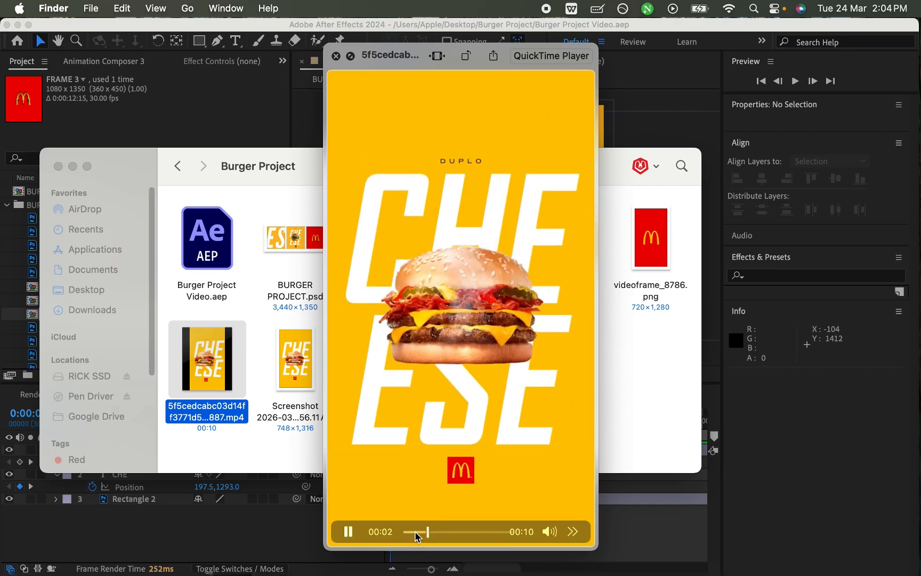
{"action": "mouse_move", "coordinate": [420, 531]}
{"action": "left_mouse_down"}
{"action": "mouse_move", "coordinate": [428, 532]}
{"action": "mouse_move", "coordinate": [415, 534]}
{"action": "left_mouse_up"}
{"action": "key", "text": "space"}
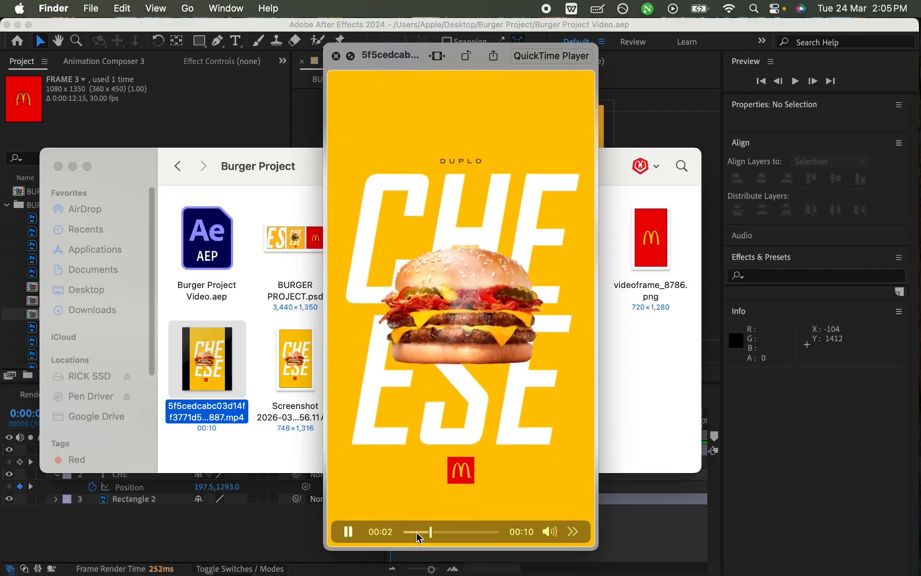
{"action": "key", "text": "space"}
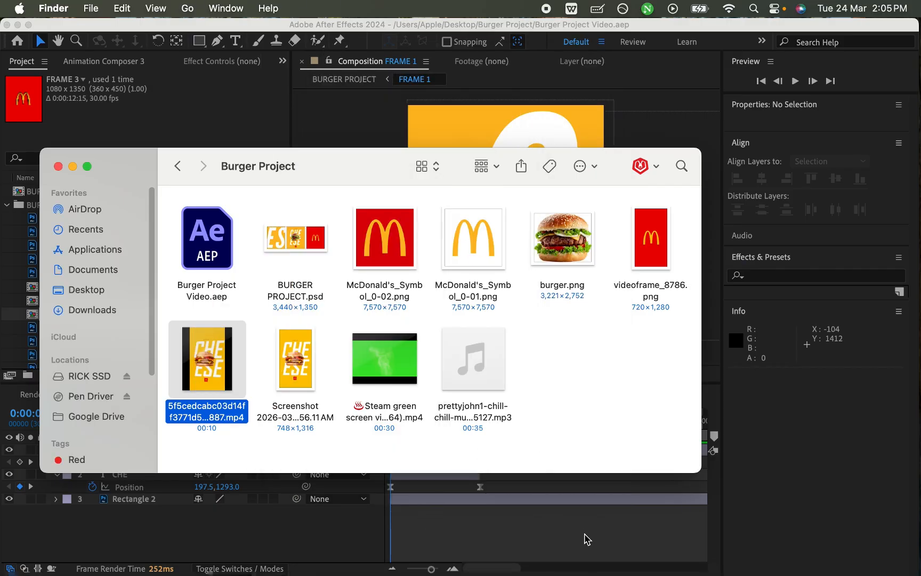
{"action": "key", "text": "space"}
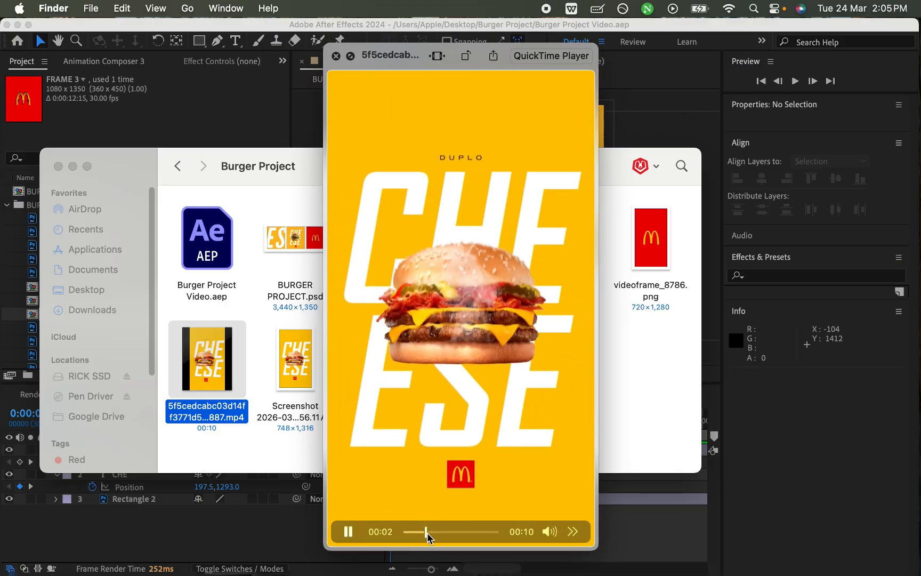
{"action": "mouse_move", "coordinate": [426, 533]}
{"action": "left_mouse_down"}
{"action": "mouse_move", "coordinate": [418, 533]}
{"action": "mouse_move", "coordinate": [431, 539]}
{"action": "mouse_move", "coordinate": [418, 537]}
{"action": "mouse_move", "coordinate": [431, 538]}
{"action": "mouse_move", "coordinate": [419, 540]}
{"action": "mouse_move", "coordinate": [431, 534]}
{"action": "left_mouse_up"}
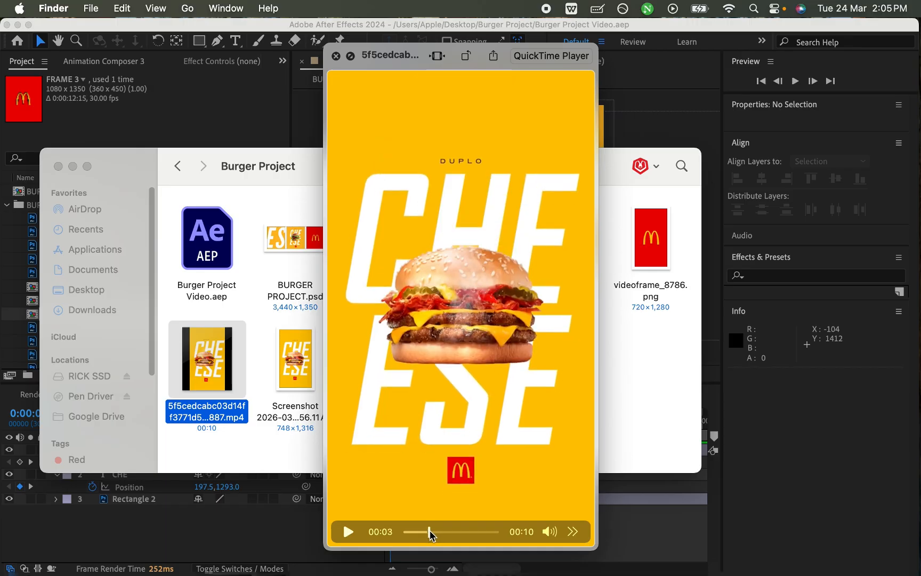
{"action": "key", "text": "space"}
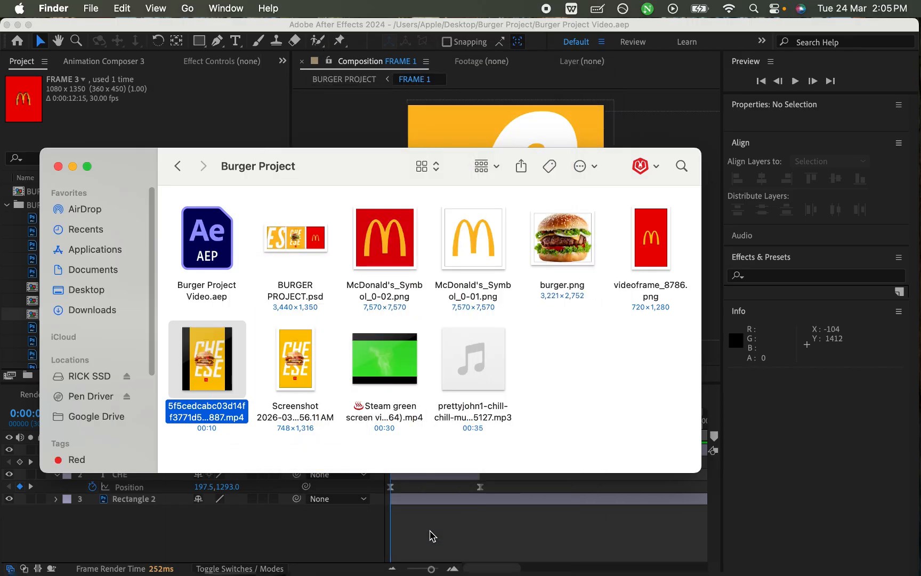
{"action": "left_click", "coordinate": [507, 556]}
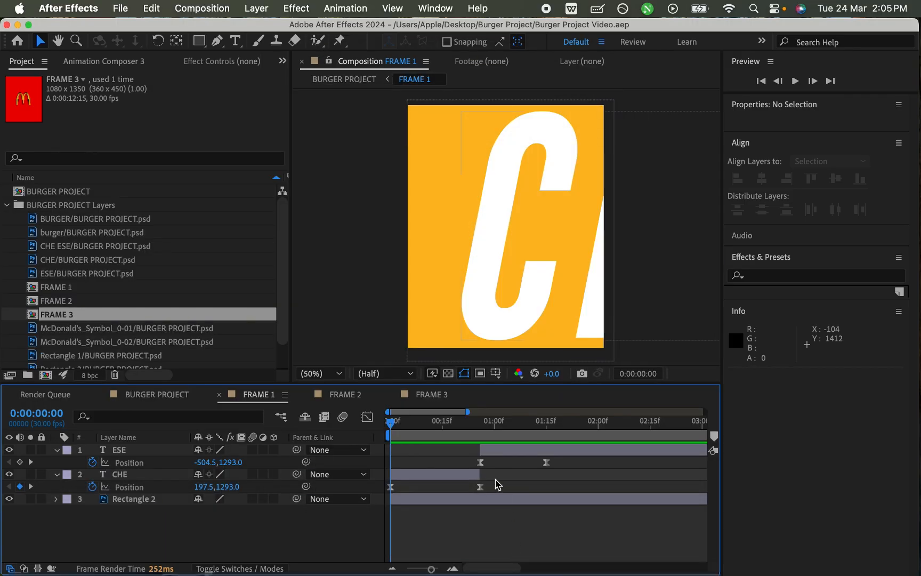
Step: Return to the FRAME 2 composition and scrub through the CHE ESE scaling from 0:00 to about 3:28
{"action": "left_click", "coordinate": [352, 394]}
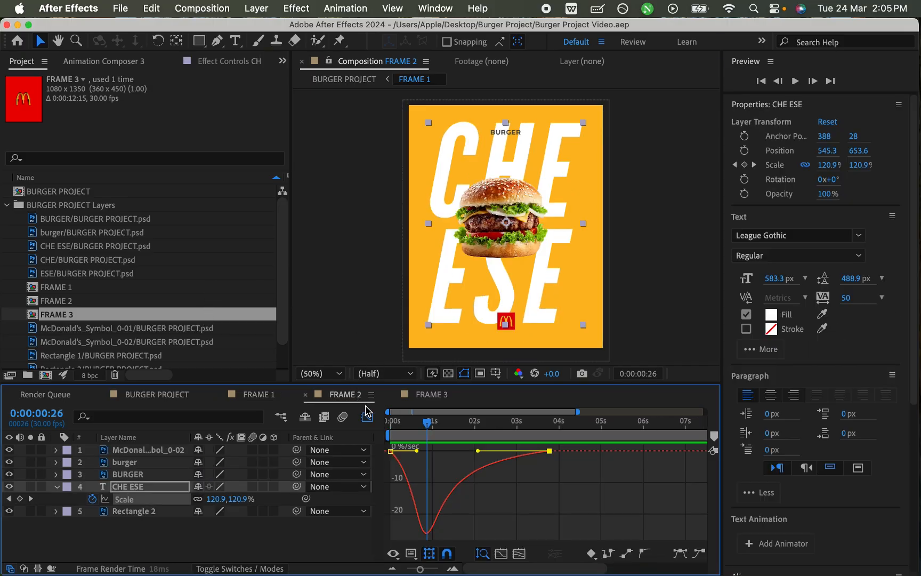
{"action": "left_click_drag", "start_coordinate": [432, 422], "coordinate": [380, 440]}
{"action": "left_click_drag", "start_coordinate": [456, 438], "coordinate": [555, 432]}
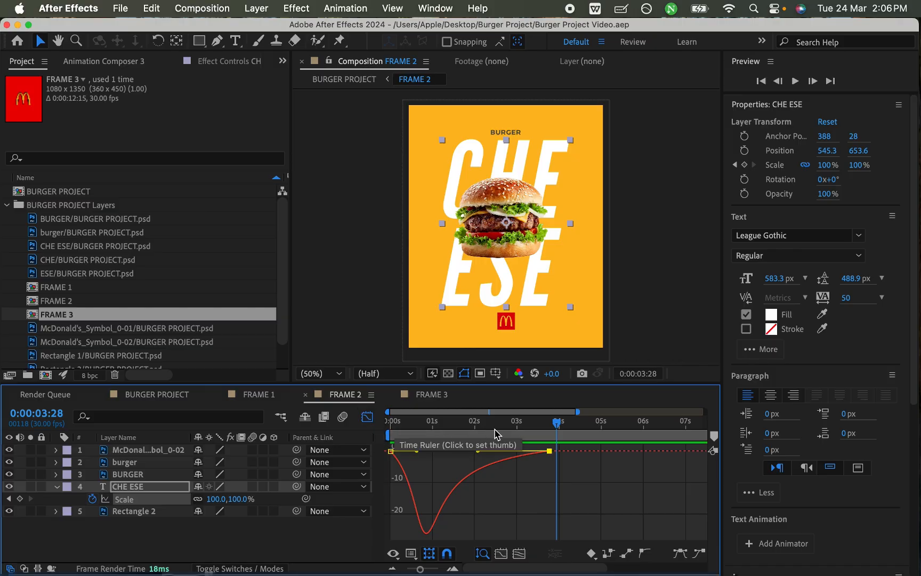
Step: Move the CHE ESE layer's end Scale keyframe to about 0:00:27, save the project and preview from the start
{"action": "left_click", "coordinate": [367, 417]}
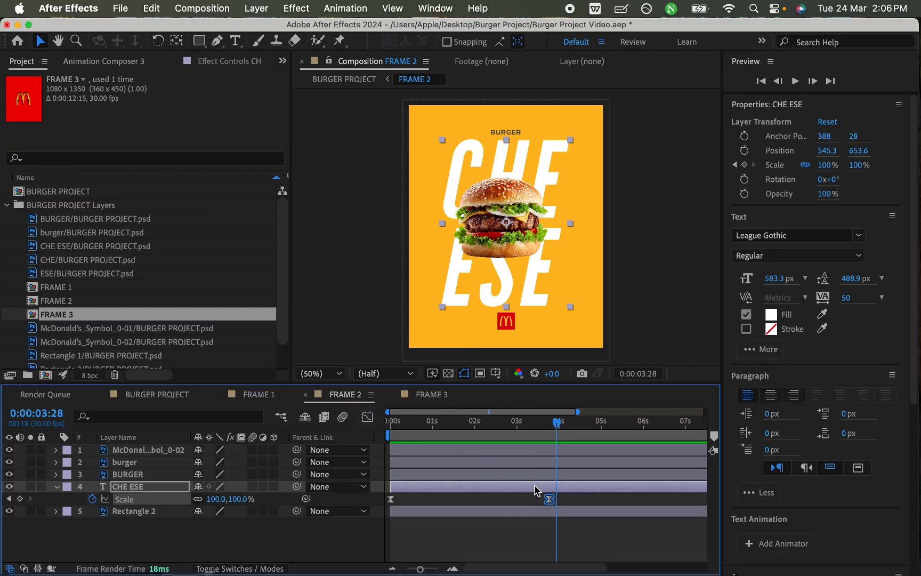
{"action": "left_click_drag", "start_coordinate": [552, 500], "coordinate": [493, 500]}
{"action": "left_click_drag", "start_coordinate": [436, 503], "coordinate": [429, 500]}
{"action": "key", "text": "super+s"}
{"action": "left_click_drag", "start_coordinate": [433, 423], "coordinate": [378, 423]}
{"action": "key", "text": "space"}
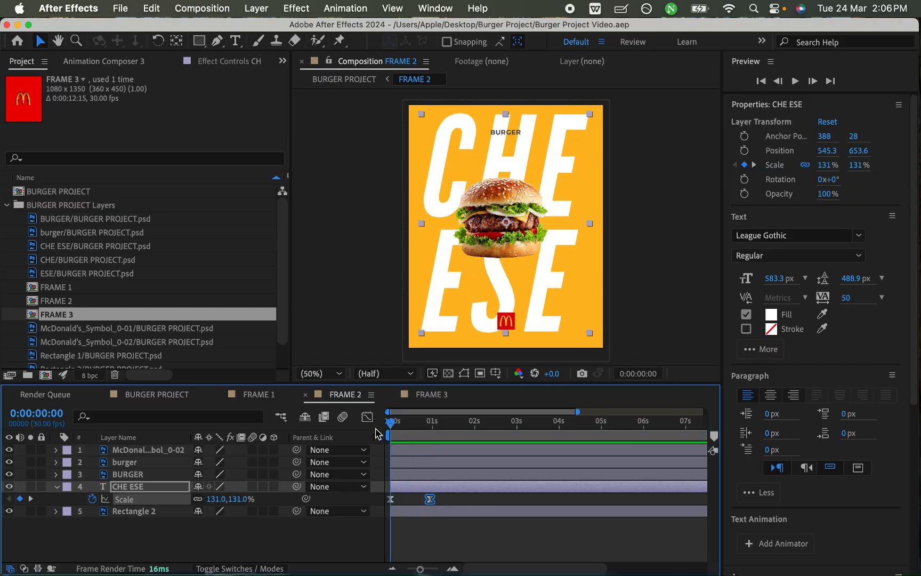
Step: Set CHE ESE as the track matte for both the McDonald's symbol and BURGER text layers, and save the project
{"action": "left_click_drag", "start_coordinate": [415, 421], "coordinate": [434, 425]}
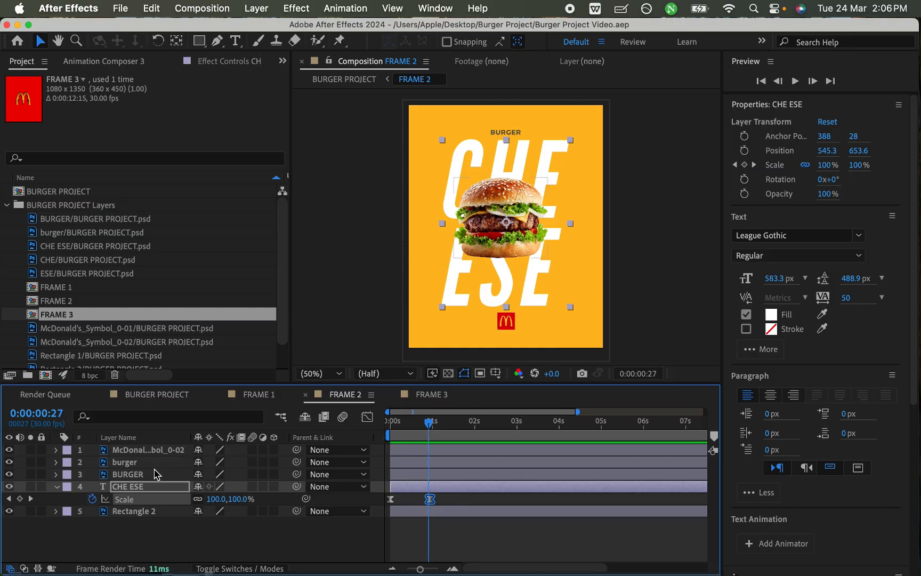
{"action": "left_click", "coordinate": [151, 463]}
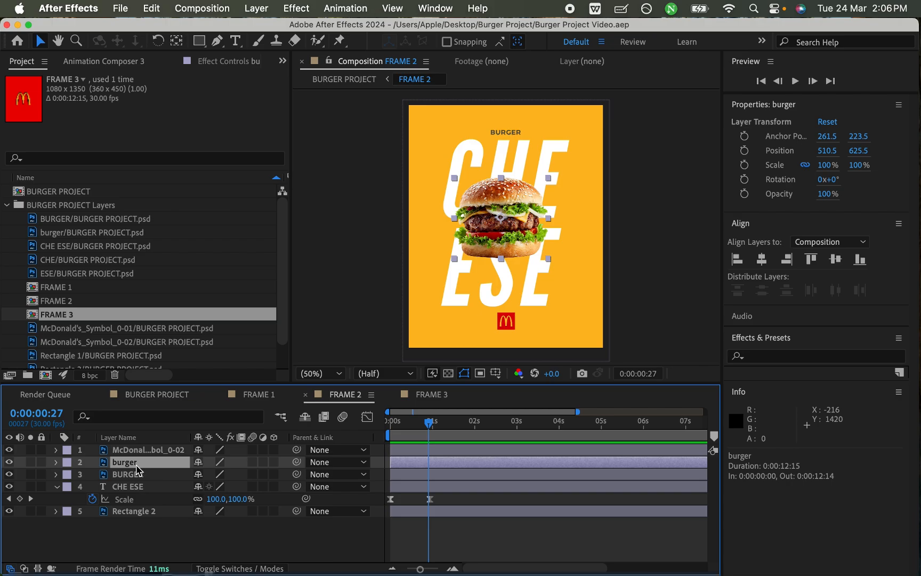
{"action": "left_click", "coordinate": [140, 475]}
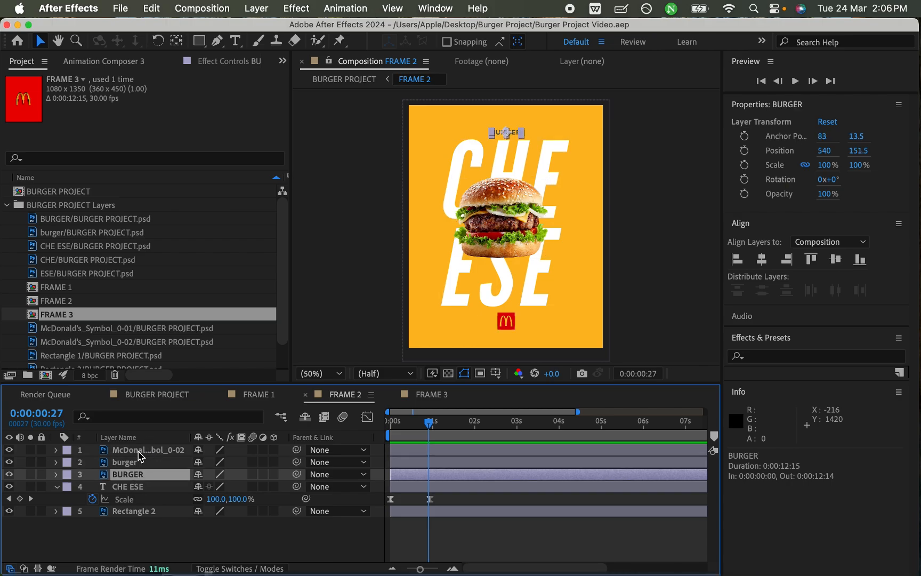
{"action": "left_click", "coordinate": [141, 452], "text": "super"}
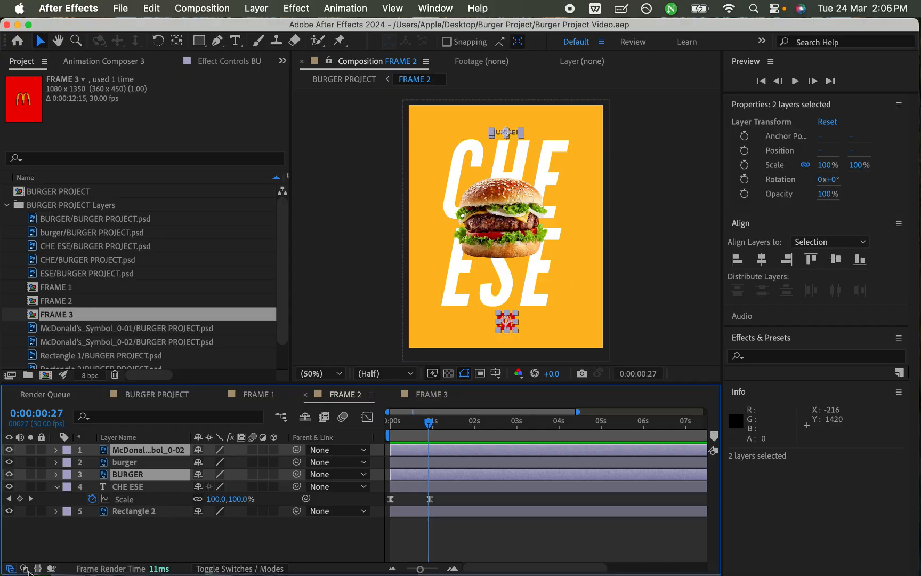
{"action": "left_click", "coordinate": [24, 569]}
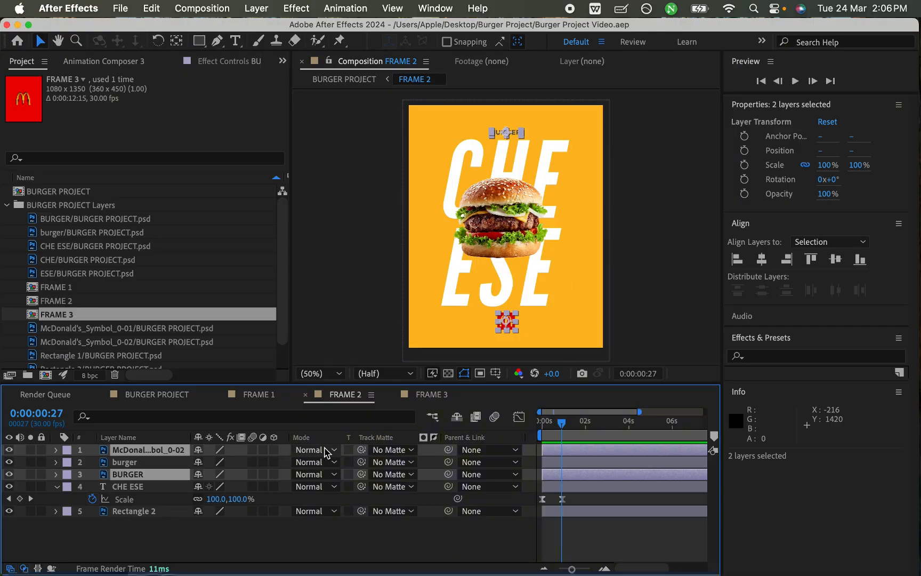
{"action": "left_click", "coordinate": [388, 451]}
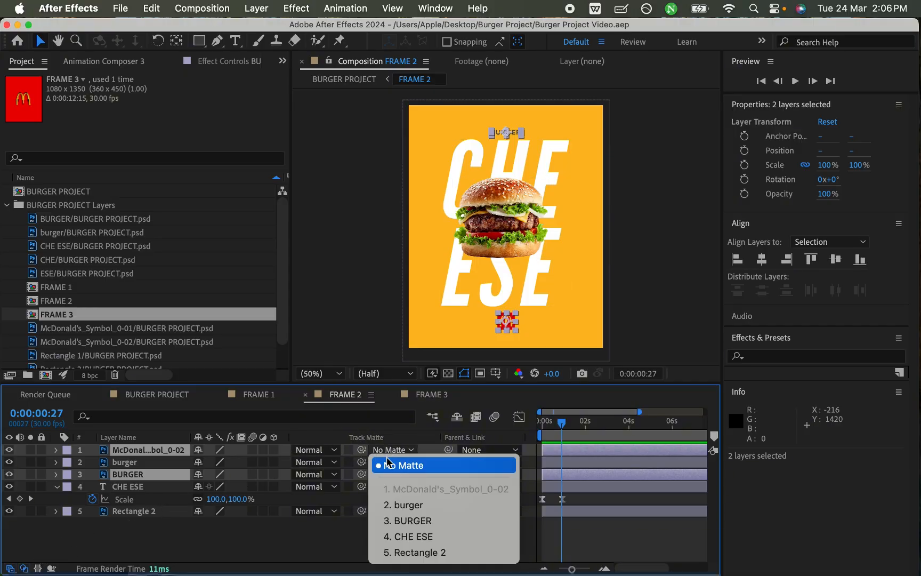
{"action": "left_click", "coordinate": [424, 536]}
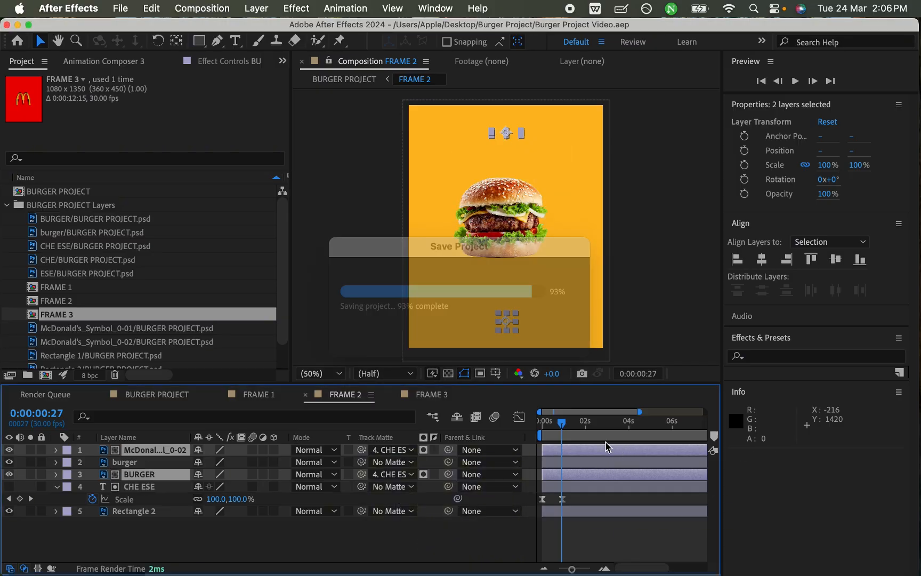
{"action": "key", "text": "equal"}
{"action": "scroll", "coordinate": [587, 470], "scroll_direction": "left", "scroll_amount": 2}
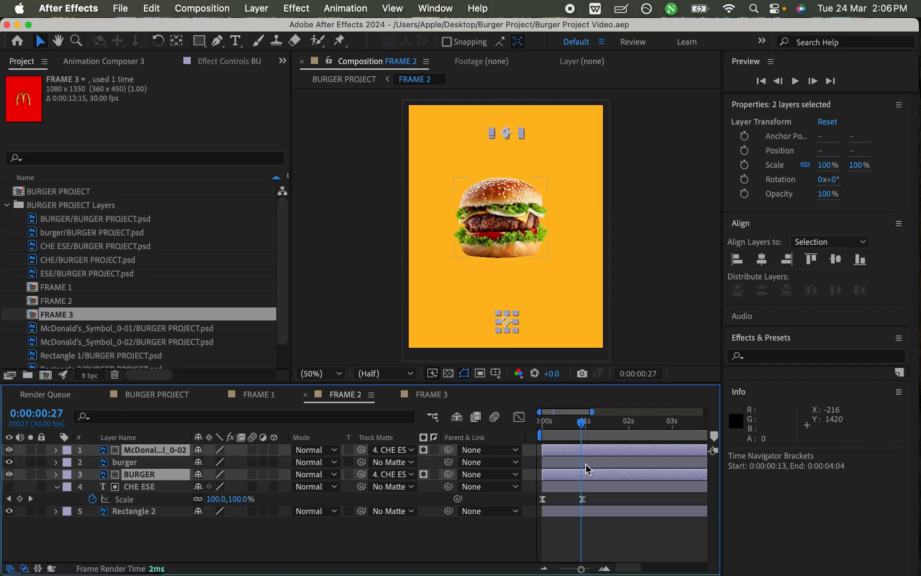
Step: Preview FRAME 2 from 0:00:00 to check how the CHE ESE track matte affects the BURGER text and McDonald's symbol
{"action": "left_click_drag", "start_coordinate": [581, 427], "coordinate": [534, 427]}
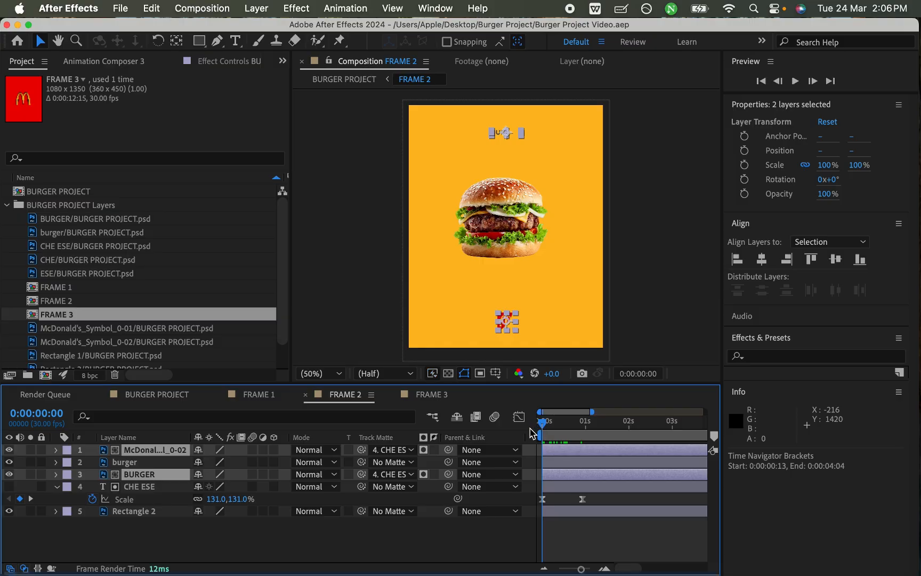
{"action": "left_click", "coordinate": [284, 542]}
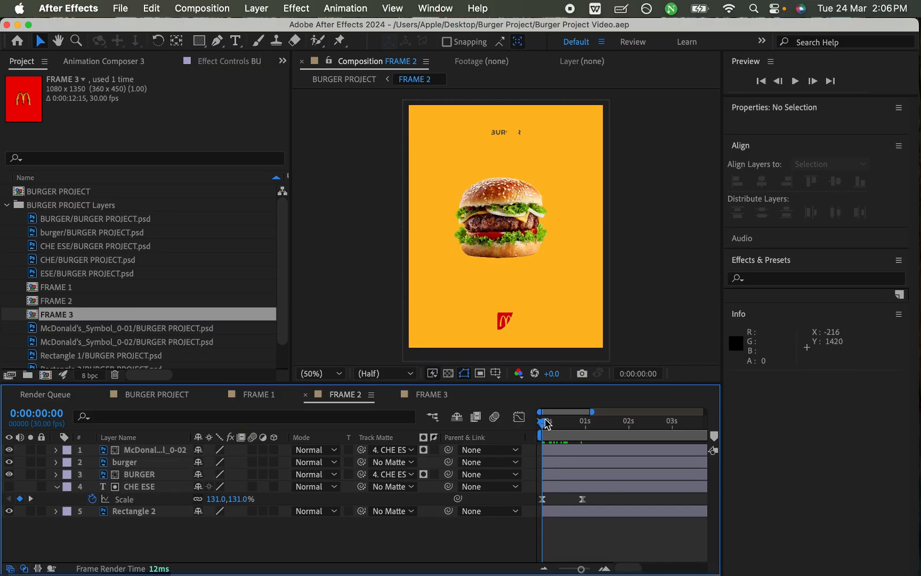
{"action": "key", "text": "space"}
{"action": "key", "text": "space"}
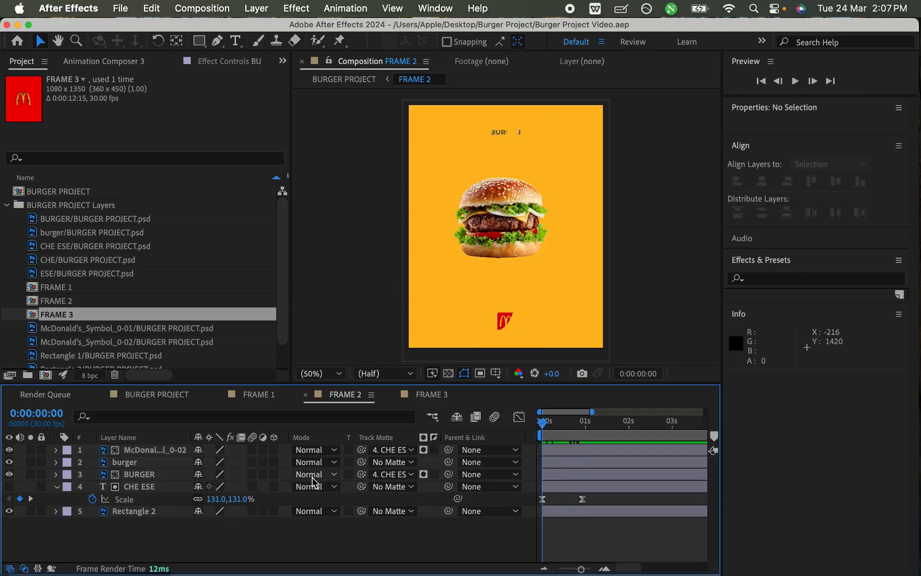
Step: Set the McDonald's symbol and BURGER layers to No Matte and turn the CHE ESE layer's visibility back on
{"action": "left_click", "coordinate": [402, 451]}
{"action": "left_click", "coordinate": [403, 466]}
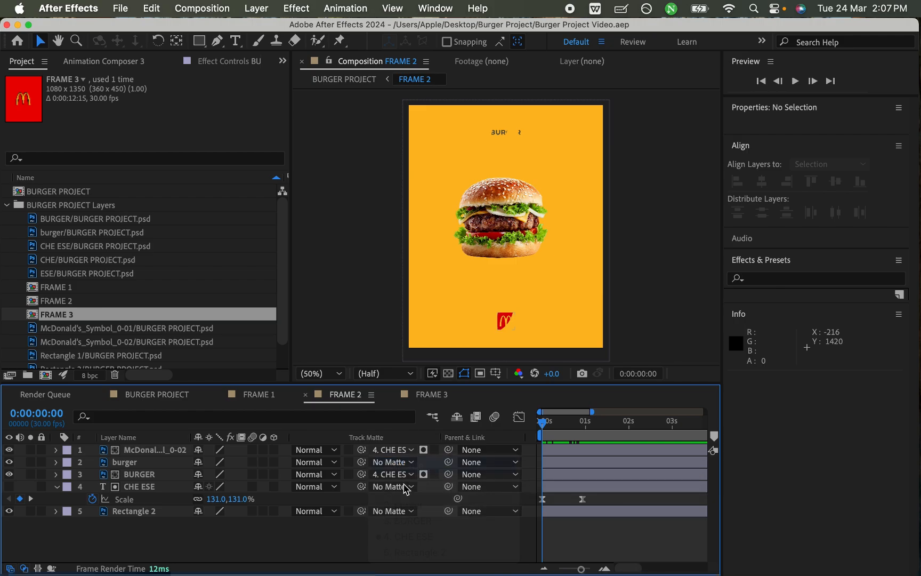
{"action": "left_click", "coordinate": [404, 476]}
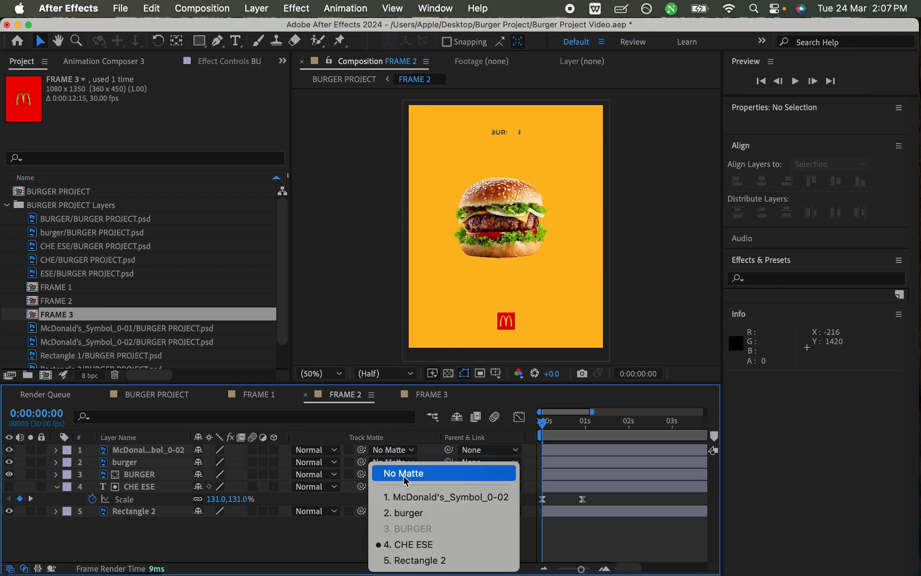
{"action": "left_click", "coordinate": [405, 474]}
{"action": "left_click", "coordinate": [138, 455]}
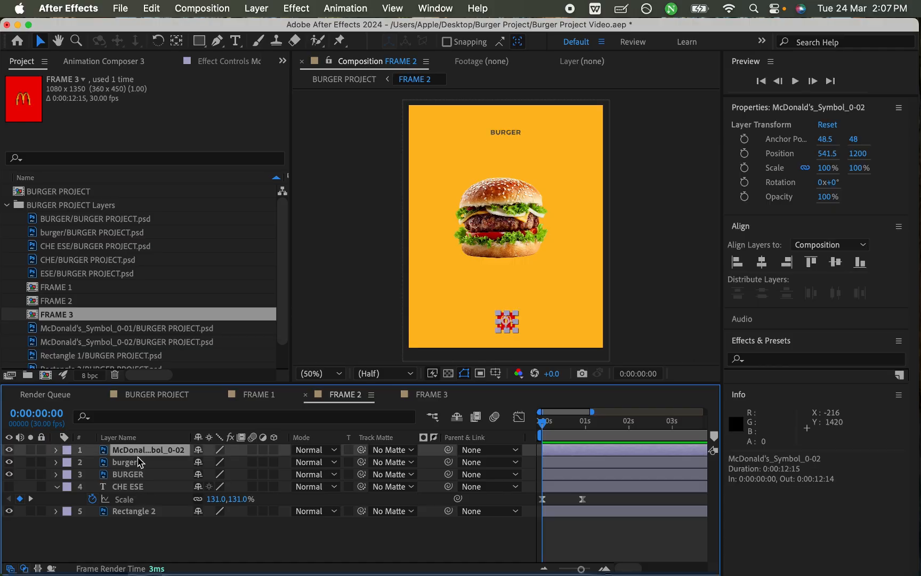
{"action": "left_click", "coordinate": [134, 478], "text": "super"}
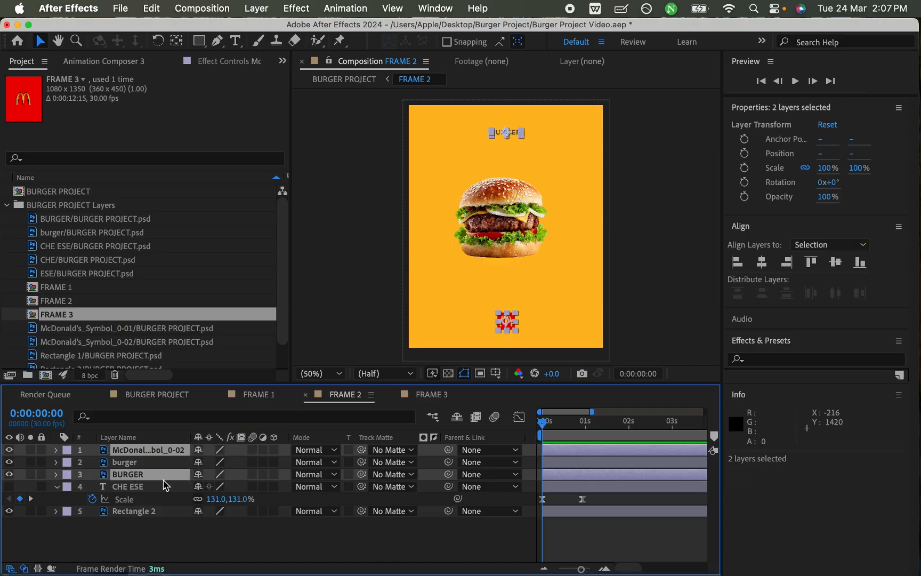
{"action": "left_click", "coordinate": [10, 486]}
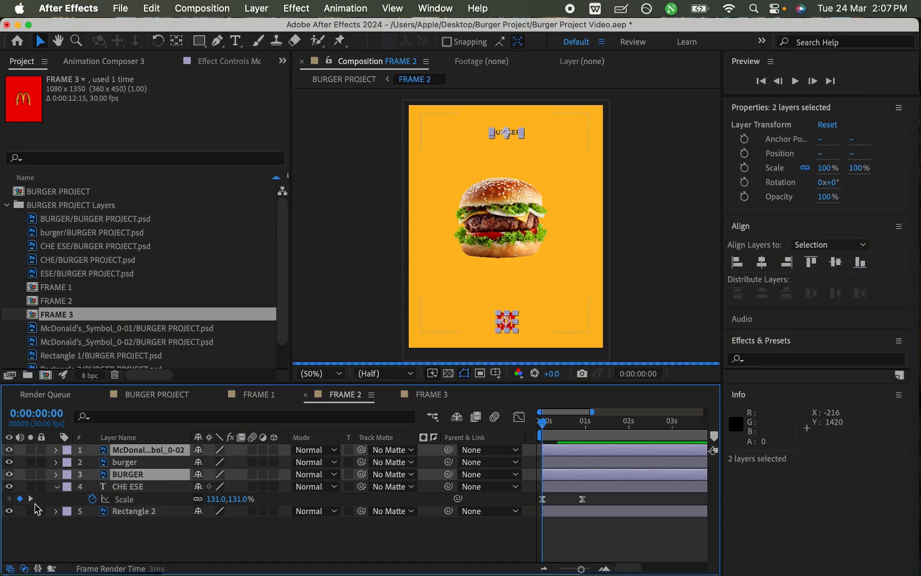
Step: Try parenting the McDonald's symbol and BURGER layers to CHE ESE at 0:00:00, scrub through the scaling, and undo the parenting
{"action": "left_click", "coordinate": [481, 450]}
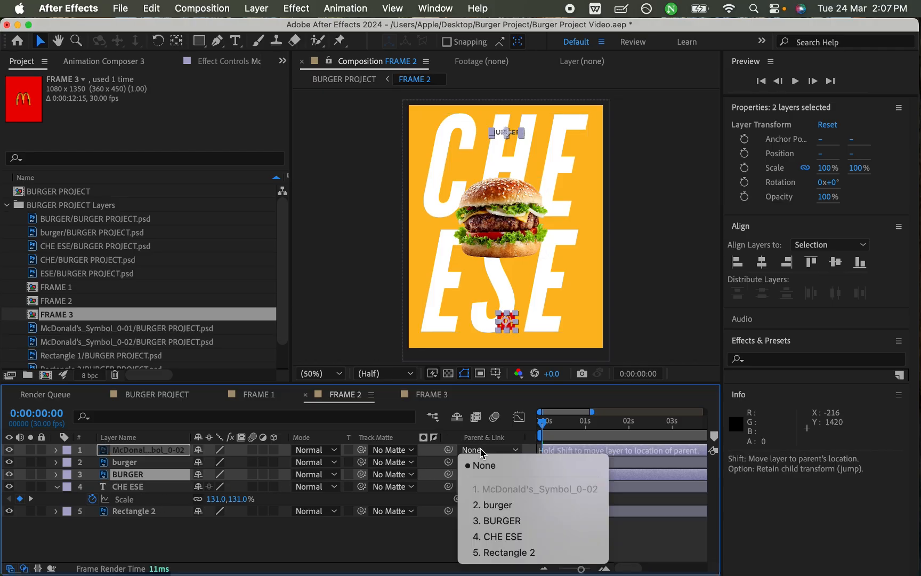
{"action": "left_click", "coordinate": [517, 536]}
{"action": "key", "text": "super+s"}
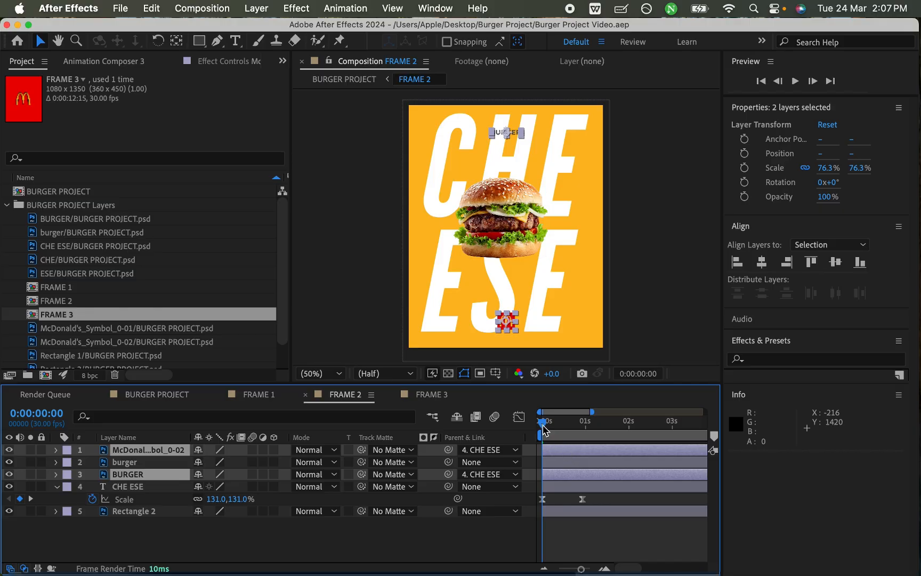
{"action": "left_click_drag", "start_coordinate": [542, 425], "coordinate": [585, 453]}
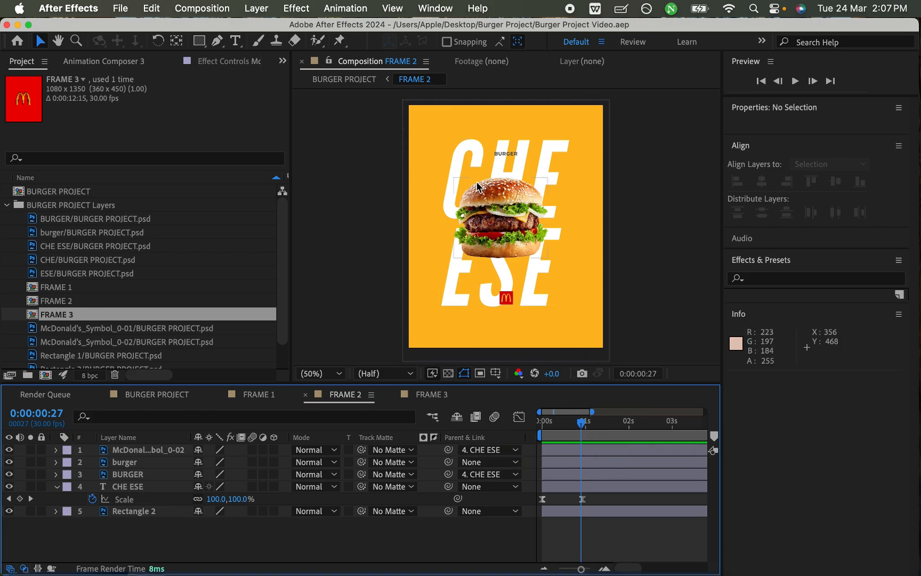
{"action": "mouse_move", "coordinate": [582, 422]}
{"action": "left_mouse_down"}
{"action": "mouse_move", "coordinate": [555, 423]}
{"action": "mouse_move", "coordinate": [592, 434]}
{"action": "left_mouse_up"}
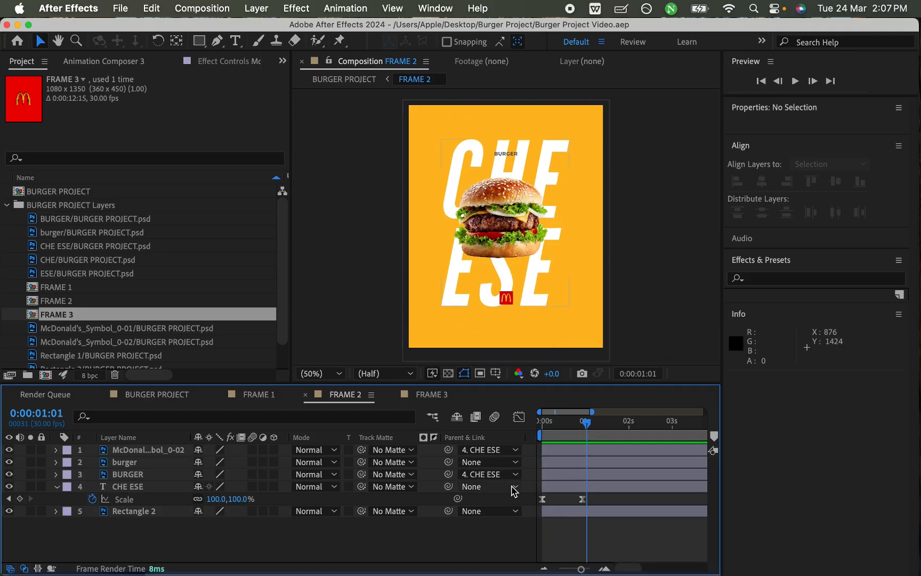
{"action": "key", "text": "super+z"}
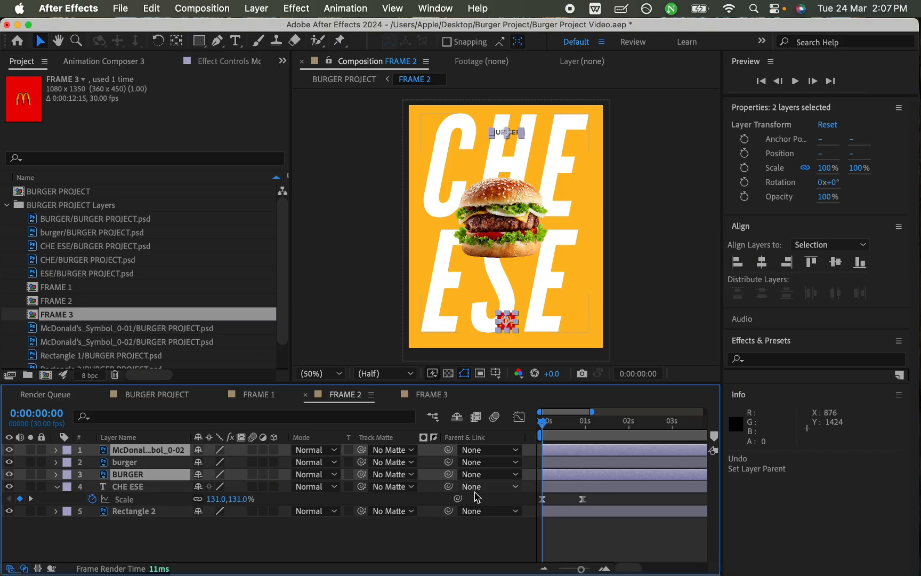
Step: Cut both Scale keyframes from the CHE ESE layer and save the project
{"action": "left_click", "coordinate": [603, 504]}
{"action": "left_click", "coordinate": [583, 498]}
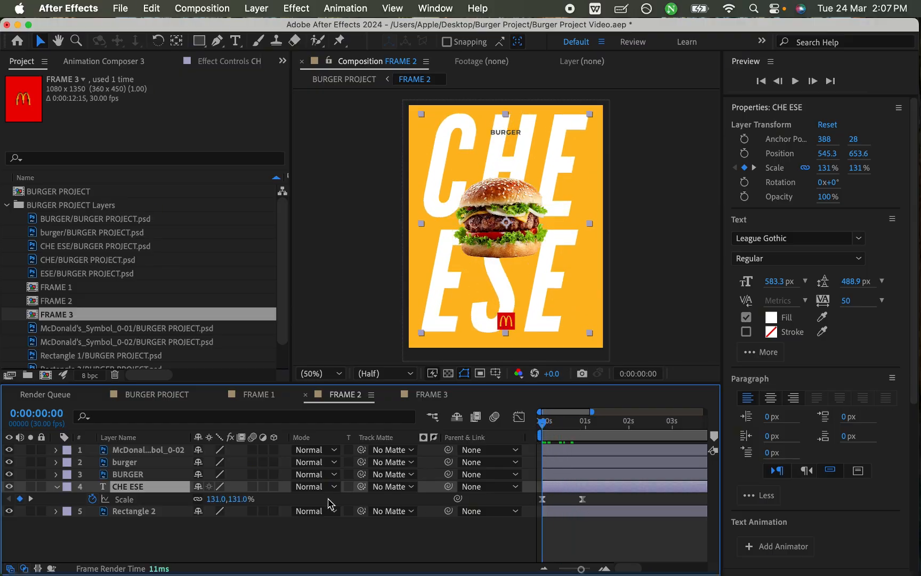
{"action": "left_click", "coordinate": [125, 499]}
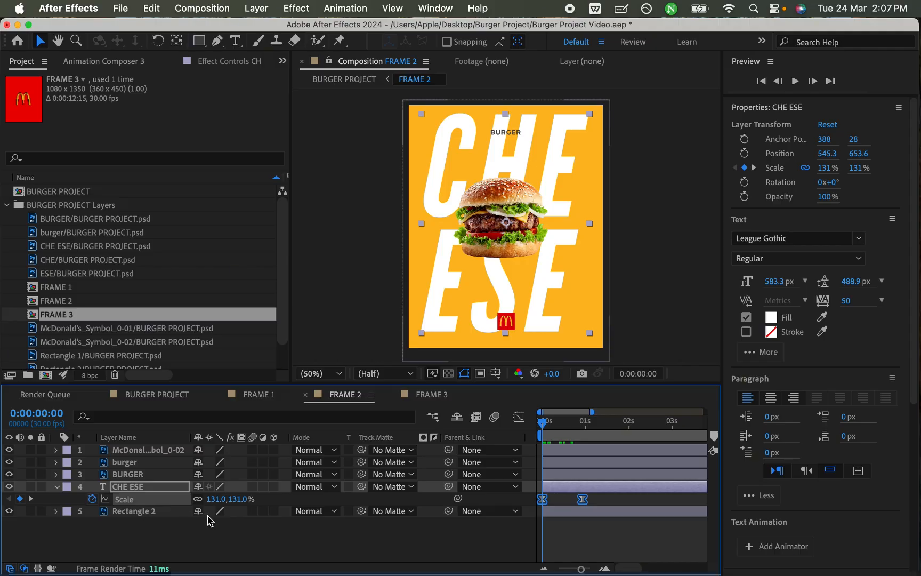
{"action": "key", "text": "Delete"}
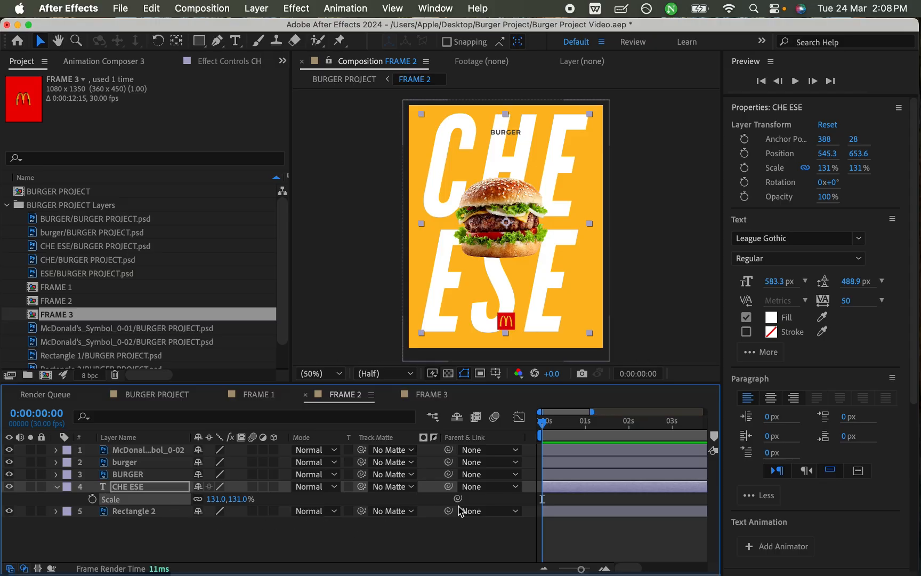
{"action": "left_click", "coordinate": [564, 502]}
{"action": "key", "text": "super+s"}
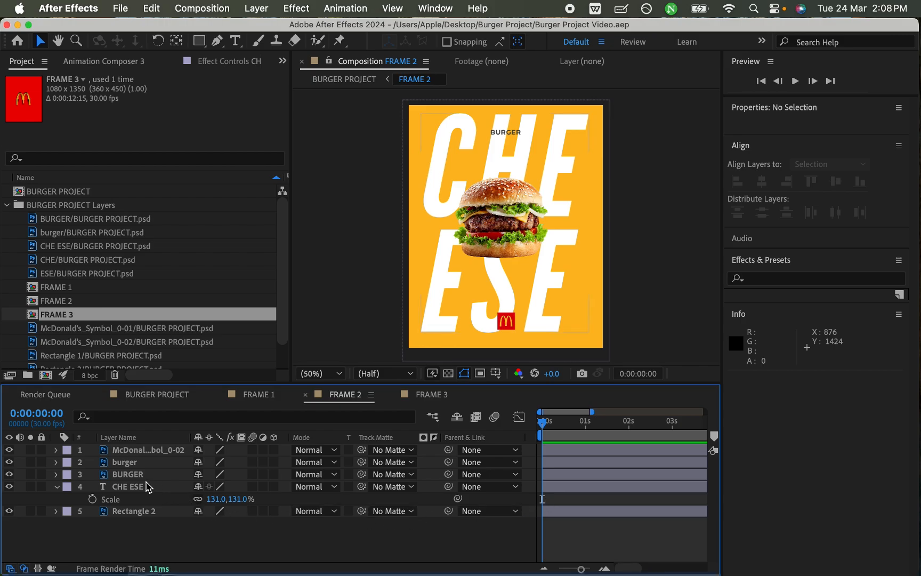
{"action": "left_click", "coordinate": [129, 453]}
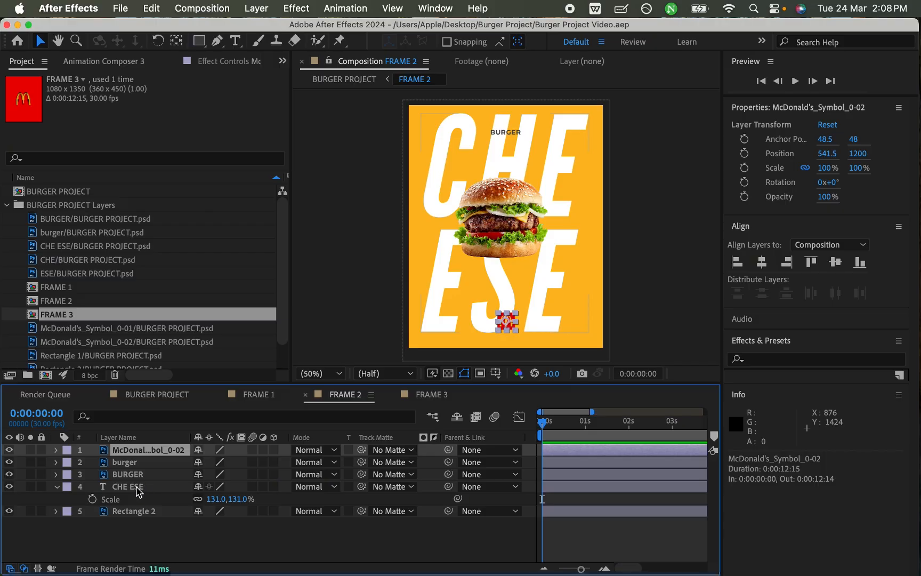
{"action": "left_click", "coordinate": [137, 487], "text": "super"}
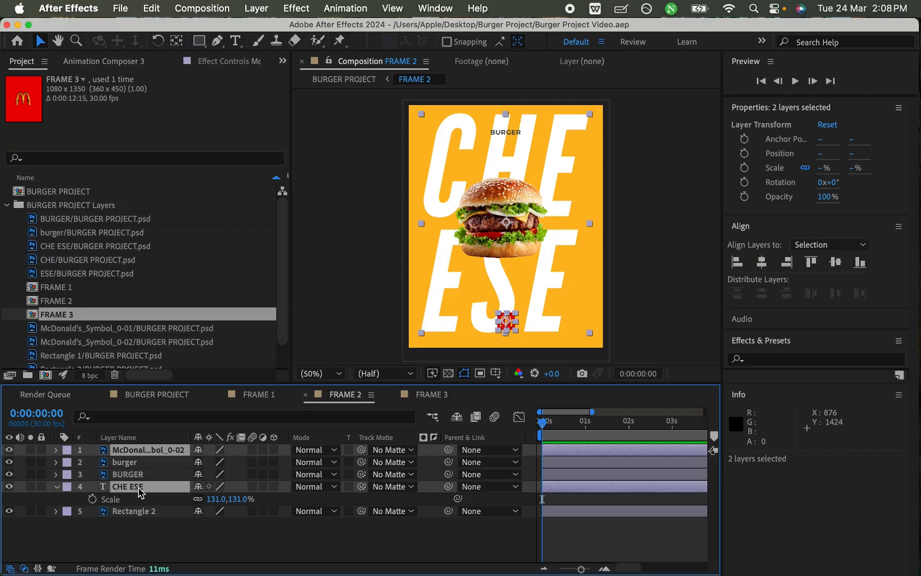
{"action": "left_click", "coordinate": [137, 464]}
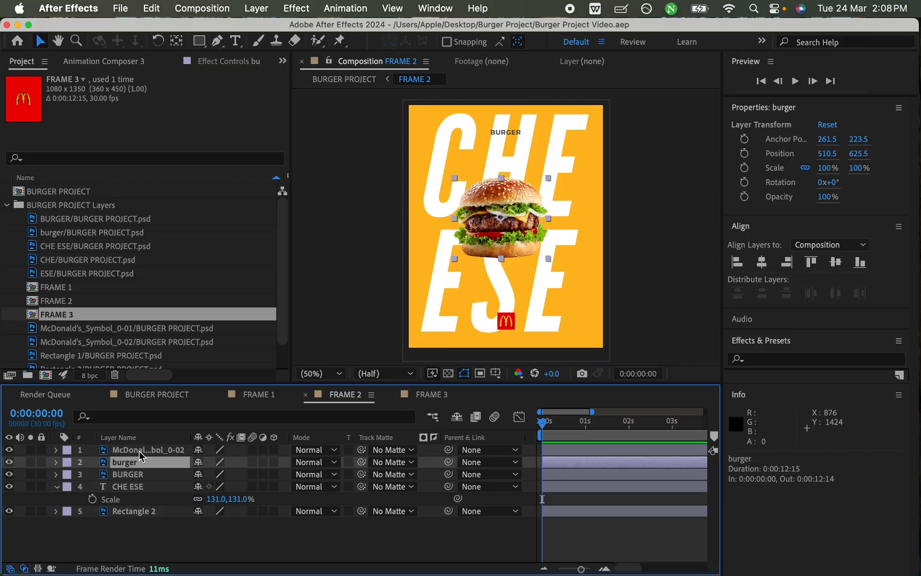
{"action": "left_click", "coordinate": [140, 454]}
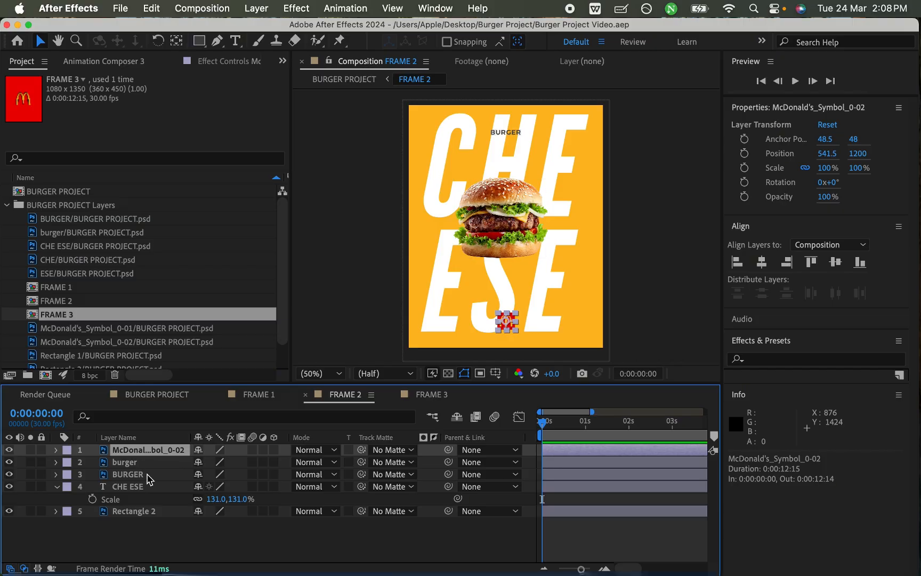
Step: Set the CHE ESE layer's Scale to 100% and save the project
{"action": "left_click", "coordinate": [128, 488]}
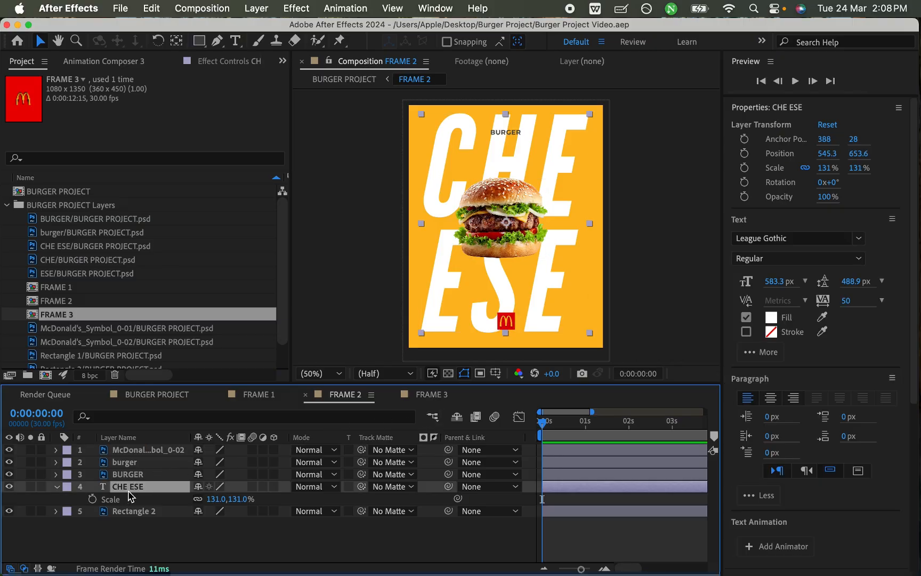
{"action": "left_click", "coordinate": [216, 500]}
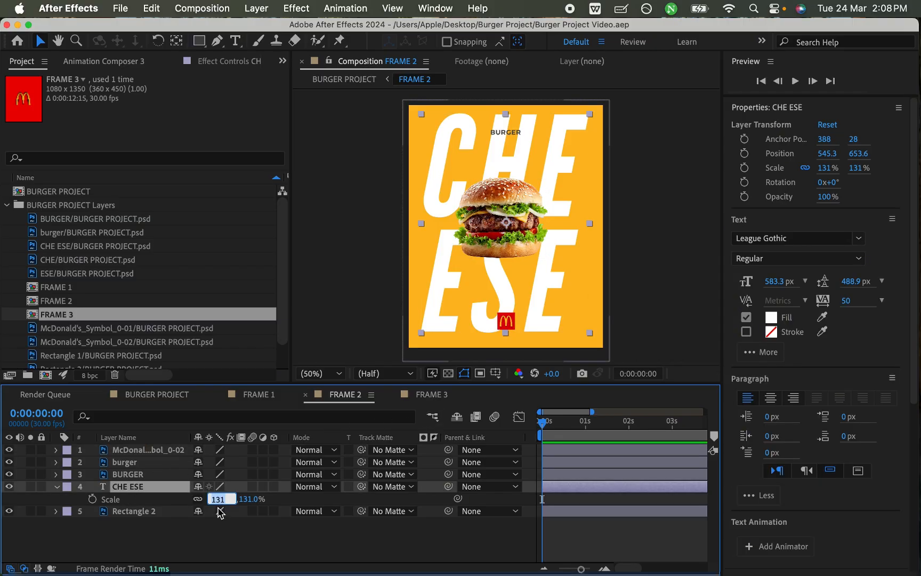
{"action": "type", "text": "100"}
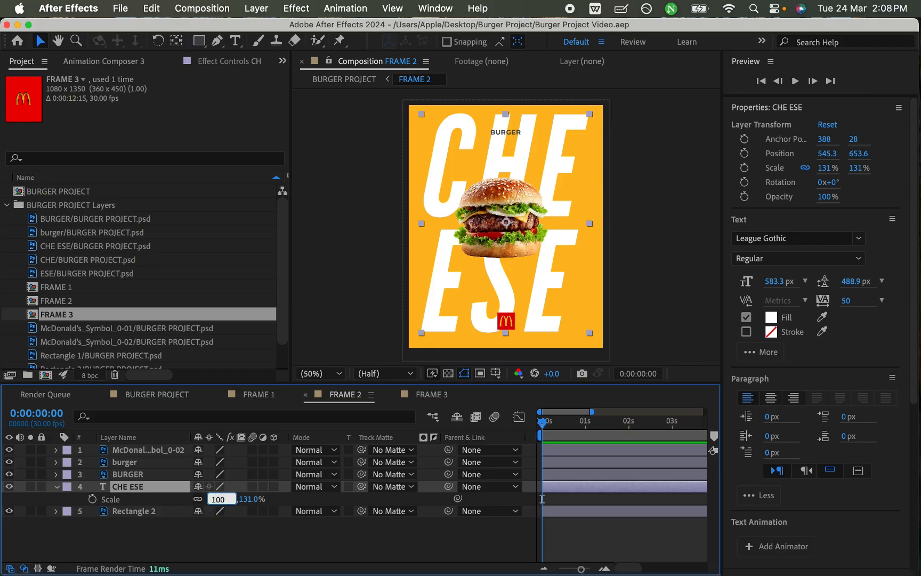
{"action": "key", "text": "Return"}
{"action": "key", "text": "super+s"}
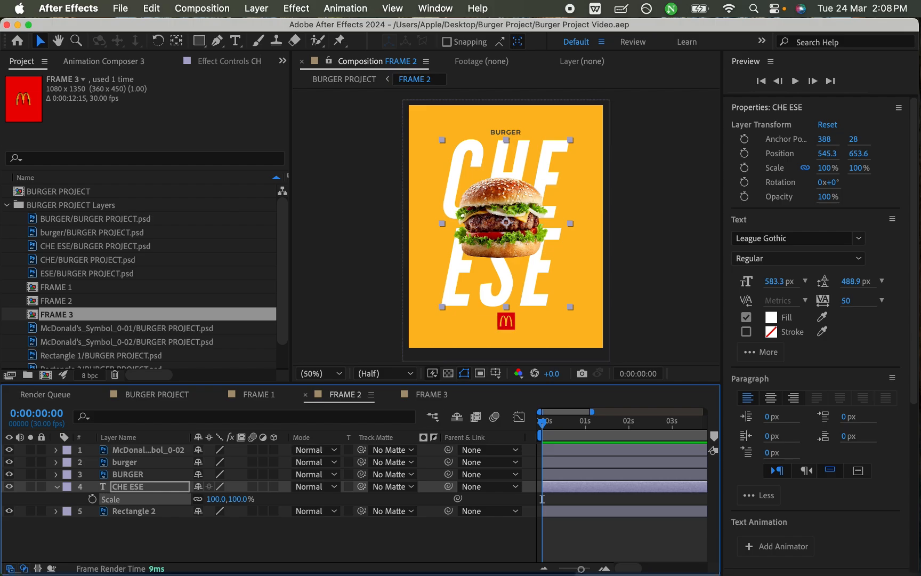
Step: Parent the McDonald's symbol and BURGER layers to CHE ESE and save the project
{"action": "left_click", "coordinate": [155, 538]}
{"action": "left_click", "coordinate": [148, 449]}
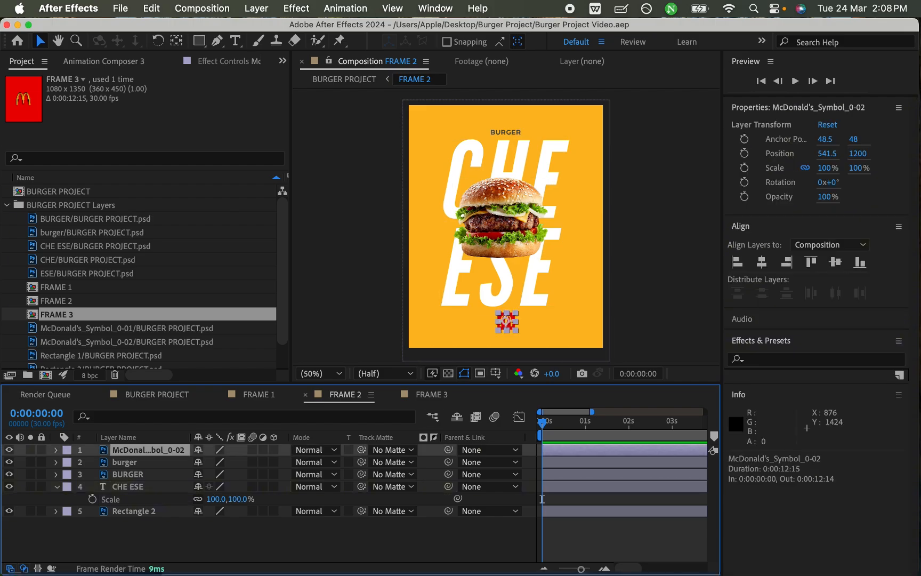
{"action": "left_click", "coordinate": [140, 475], "text": "super"}
{"action": "left_click", "coordinate": [491, 450]}
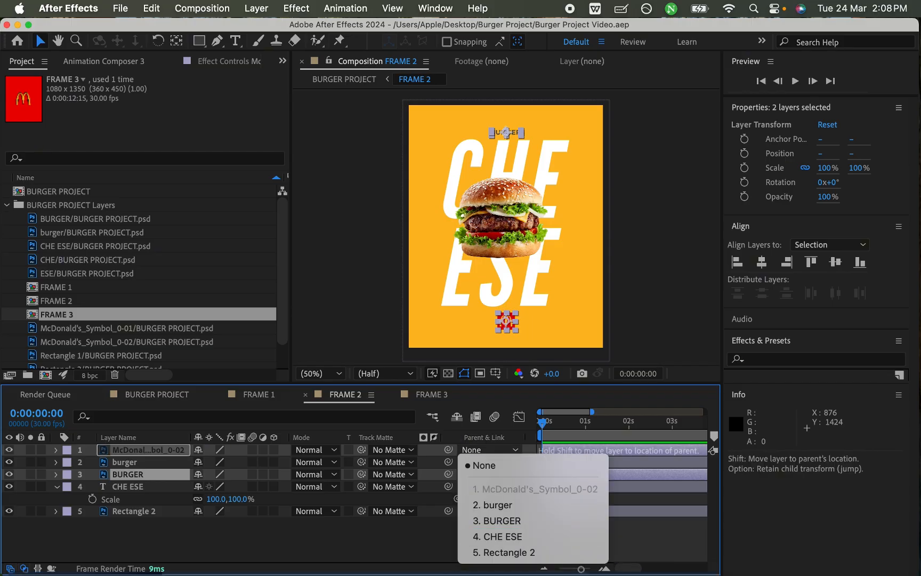
{"action": "left_click", "coordinate": [497, 536]}
{"action": "key", "text": "super+s"}
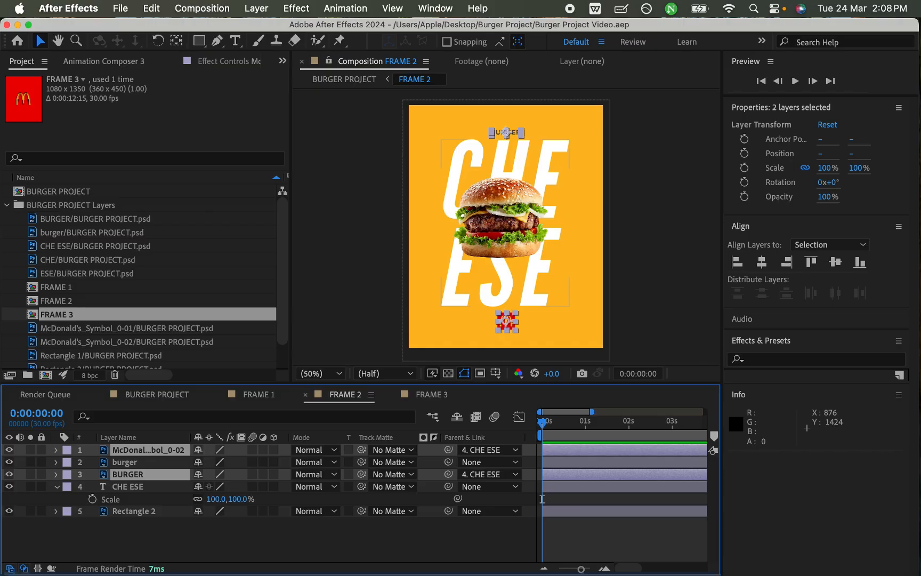
Step: Paste the cut Scale keyframes back onto CHE ESE at 0:00:00, preview the animation and save the project
{"action": "left_click", "coordinate": [132, 486]}
{"action": "left_click", "coordinate": [542, 499]}
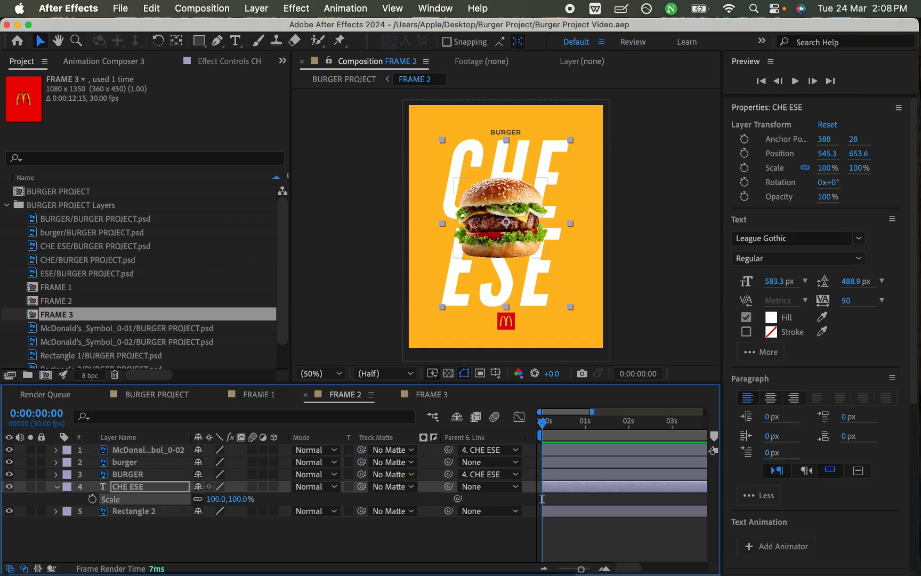
{"action": "key", "text": "cmd+v"}
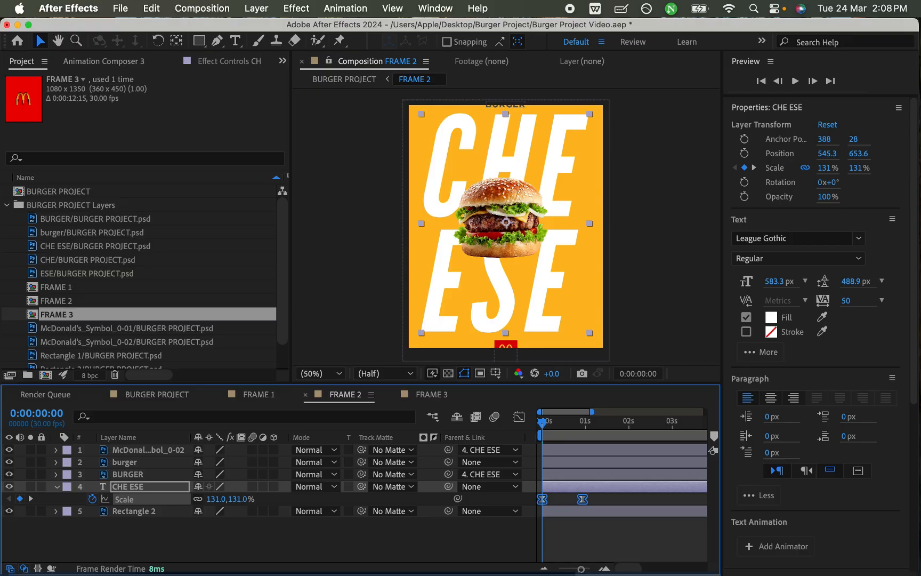
{"action": "key", "text": "space"}
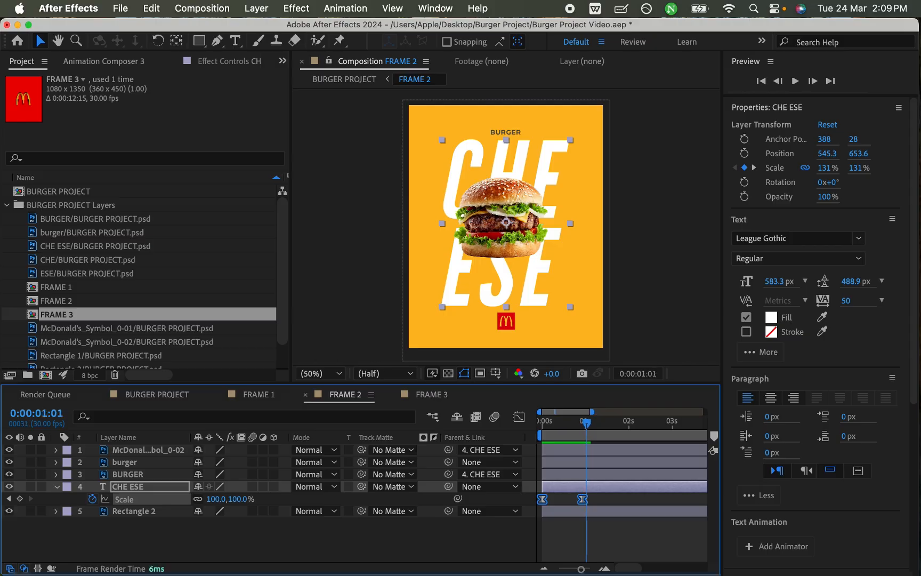
{"action": "key", "text": "space"}
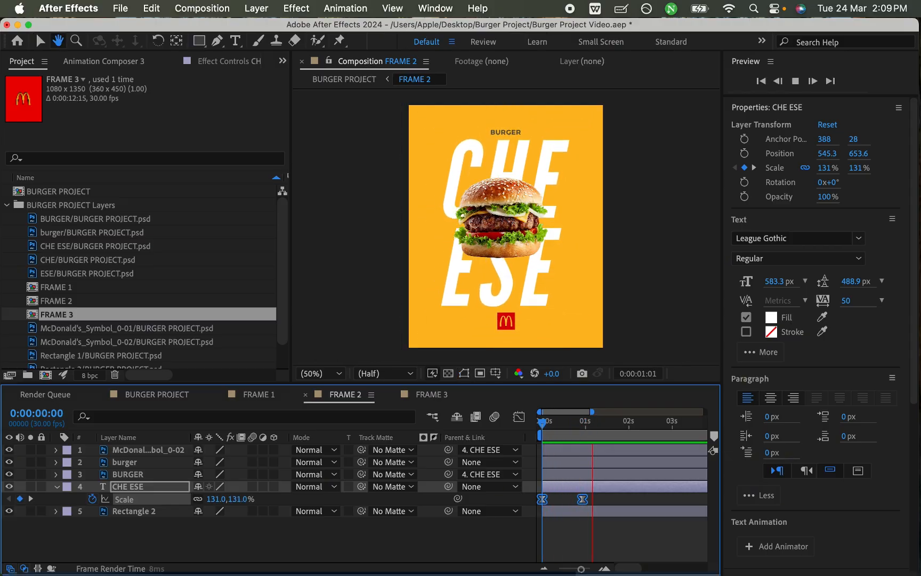
{"action": "key", "text": "super+s"}
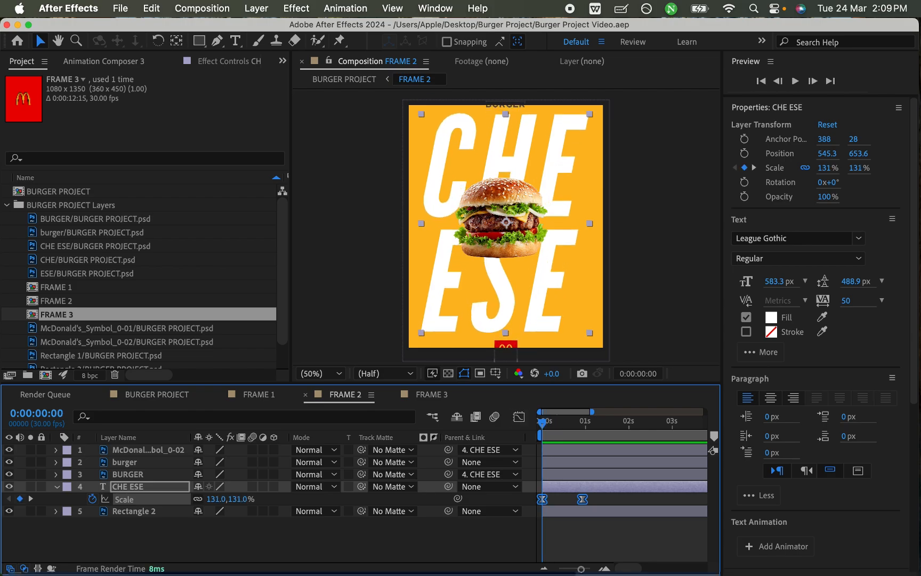
Step: Replay and scrub the first second of FRAME 2 to check that BURGER and the McDonald's symbol scale with CHE ESE
{"action": "key", "text": "space"}
{"action": "key", "text": "space"}
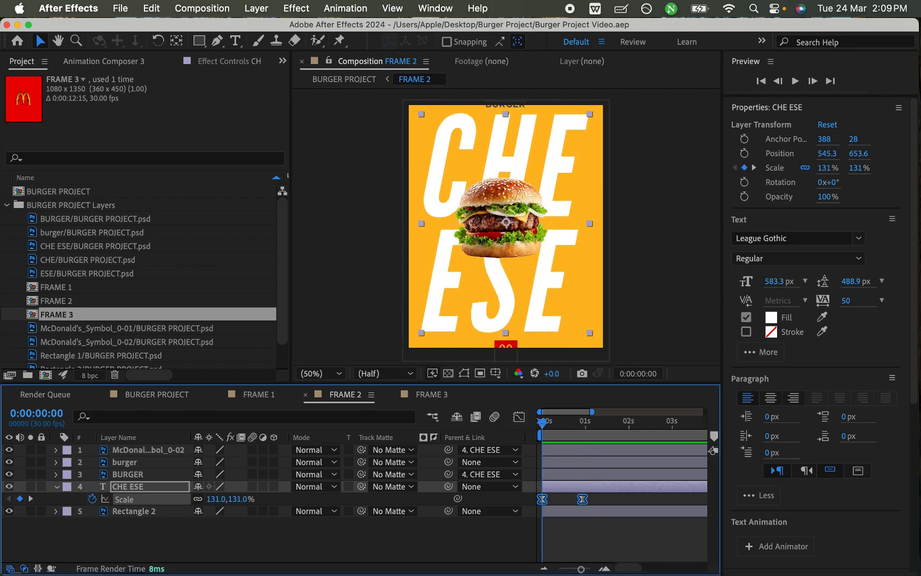
{"action": "key", "text": "space"}
{"action": "left_click", "coordinate": [585, 422]}
{"action": "left_click_drag", "start_coordinate": [585, 421], "coordinate": [542, 421]}
{"action": "left_click", "coordinate": [464, 373]}
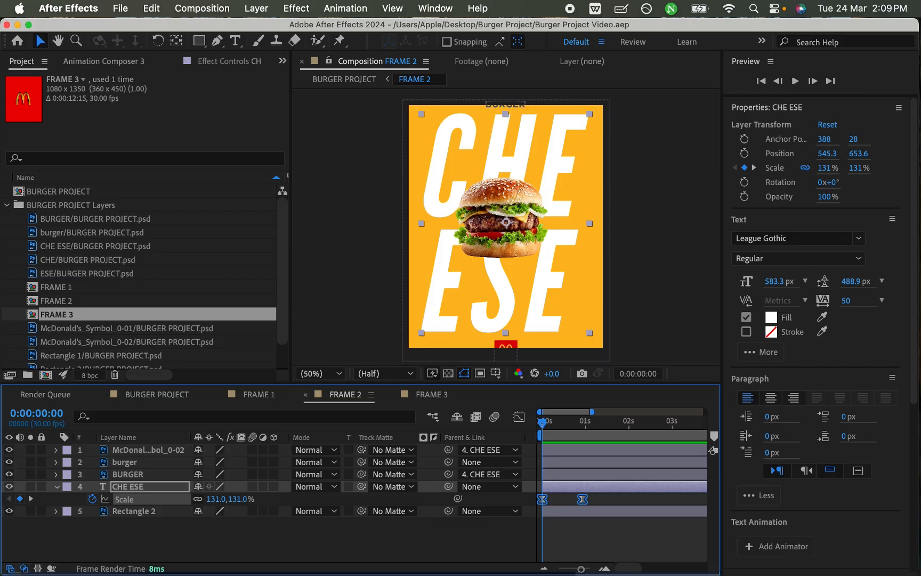
Step: Shift the McDonald's symbol and BURGER layers together in the FRAME 2 timeline so they start at 0:00:00:10
{"action": "left_click", "coordinate": [148, 449]}
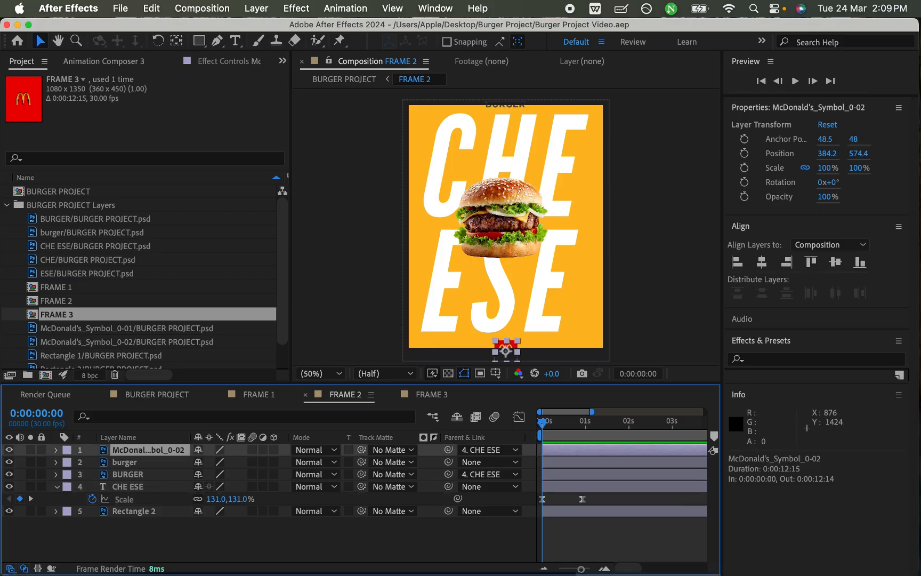
{"action": "left_click", "coordinate": [129, 474], "text": "super"}
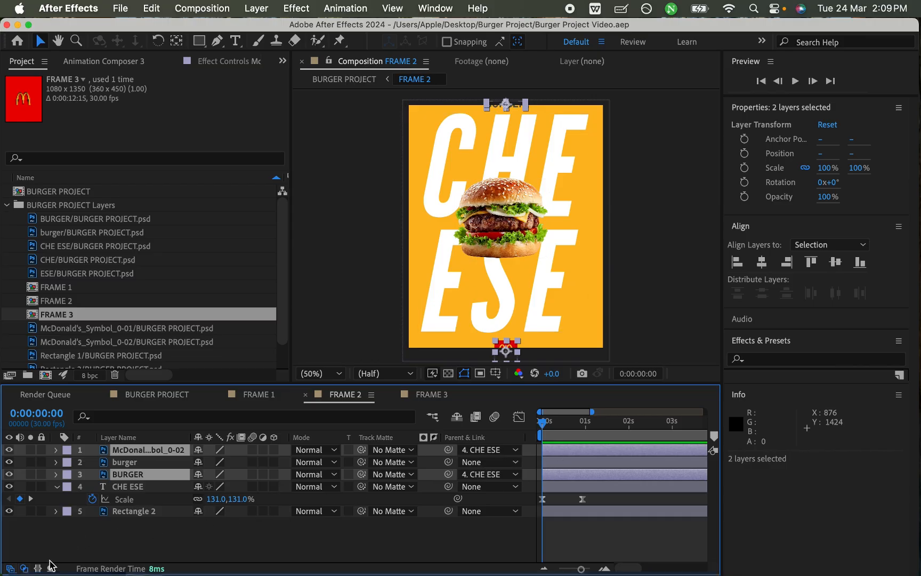
{"action": "left_click", "coordinate": [25, 568]}
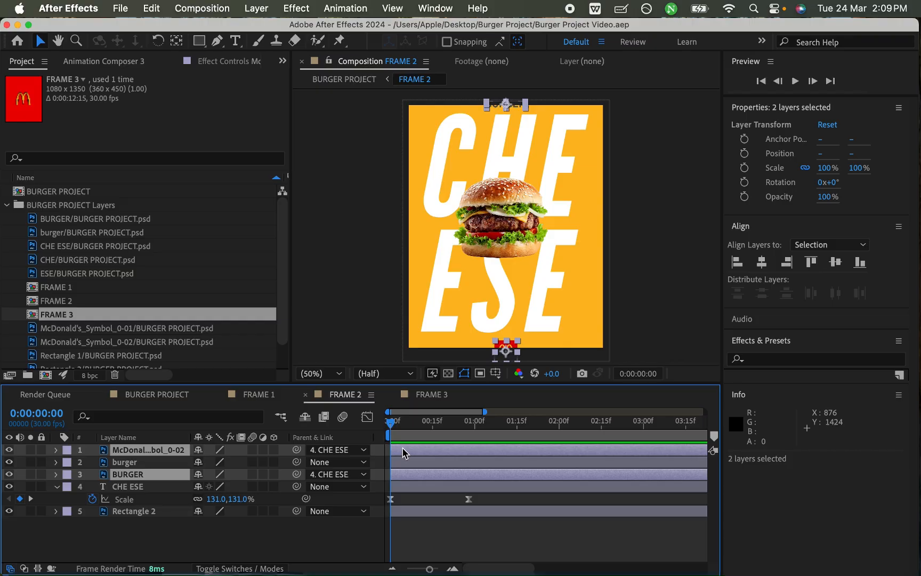
{"action": "left_click_drag", "start_coordinate": [413, 452], "coordinate": [432, 464]}
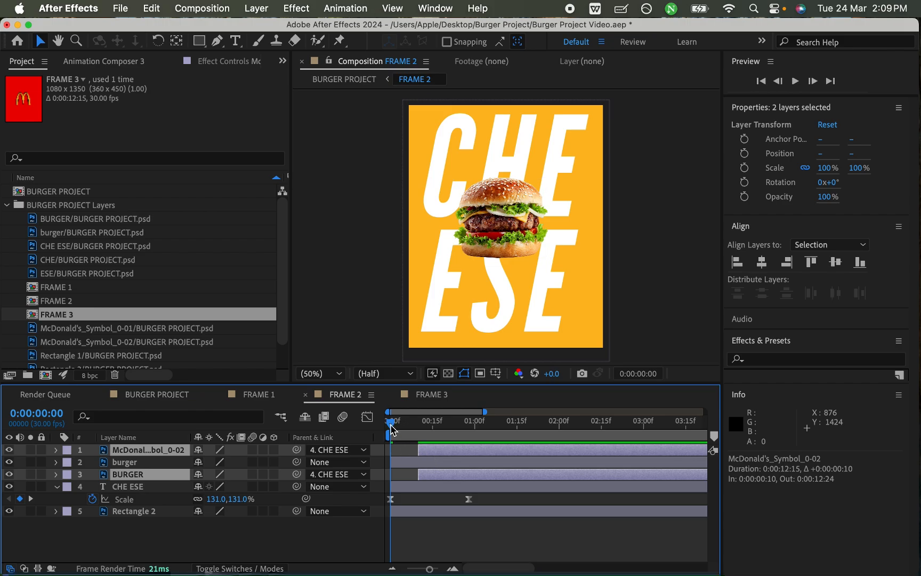
{"action": "left_click_drag", "start_coordinate": [391, 427], "coordinate": [419, 436]}
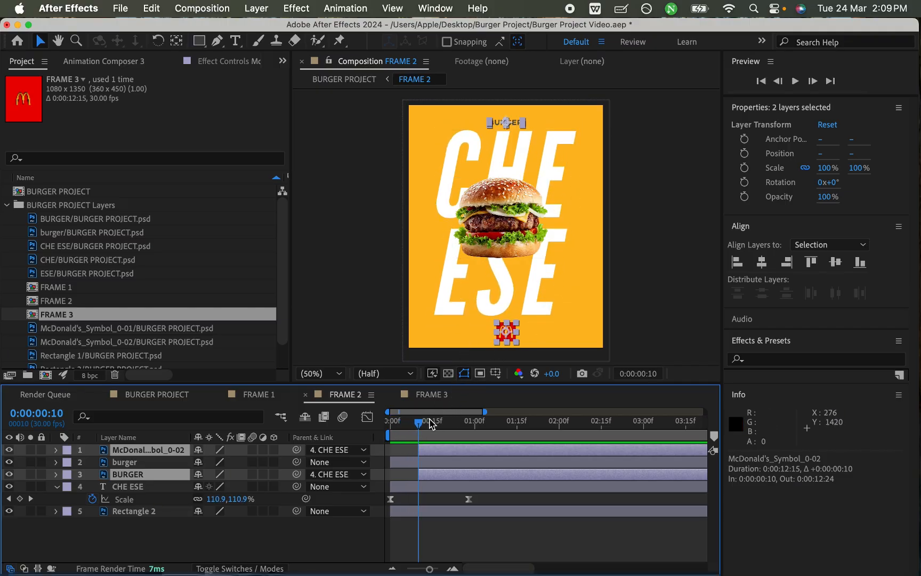
Step: Save the project and preview FRAME 2 from 0:00:00 to check the delayed entrance of BURGER and the McDonald's symbol
{"action": "left_click_drag", "start_coordinate": [421, 429], "coordinate": [377, 452]}
{"action": "left_click", "coordinate": [435, 530]}
{"action": "key", "text": "super+s"}
{"action": "key", "text": "space"}
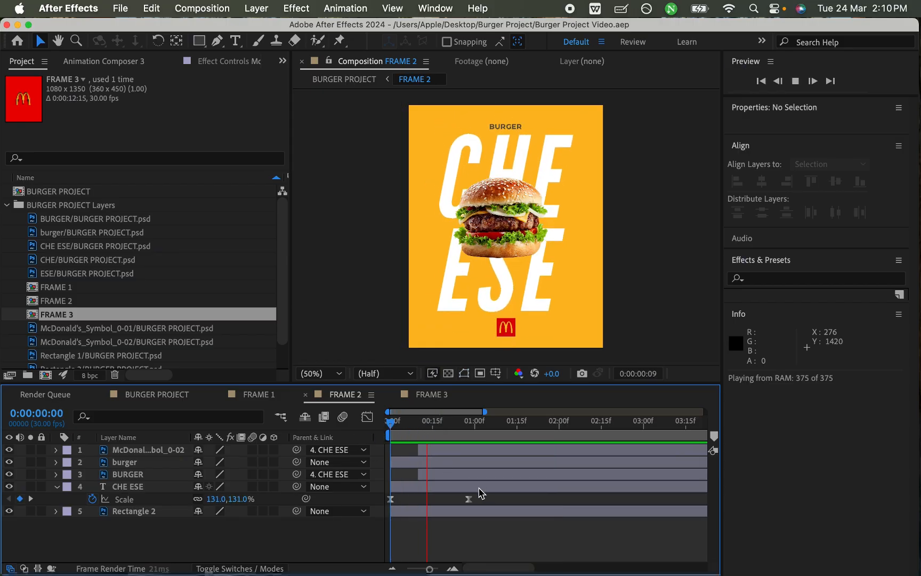
{"action": "key", "text": "space"}
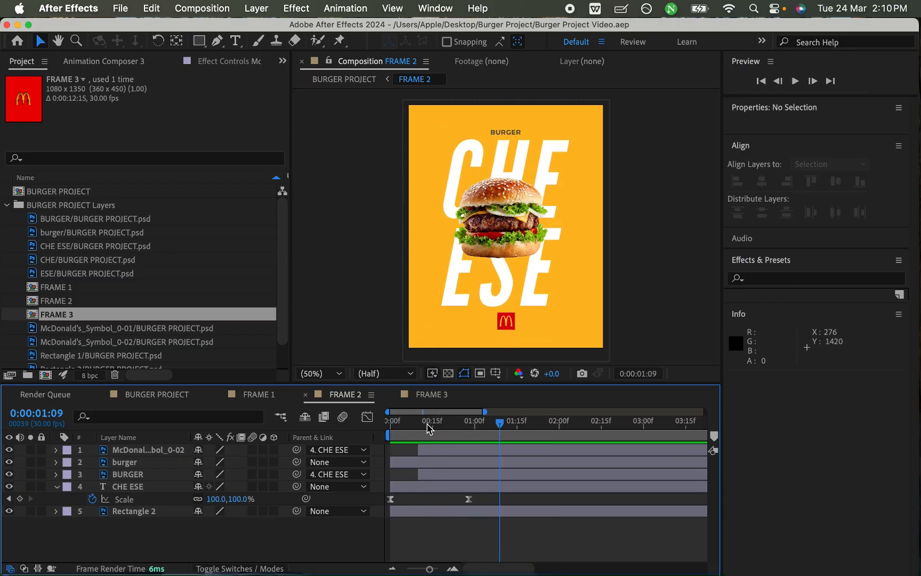
Step: Switch to Finder and replay the CHE ESE section of the reference video around 00:02 to 00:03 to study the burger's entrance
{"action": "key", "text": "ctrl+Up"}
{"action": "left_click", "coordinate": [357, 464]}
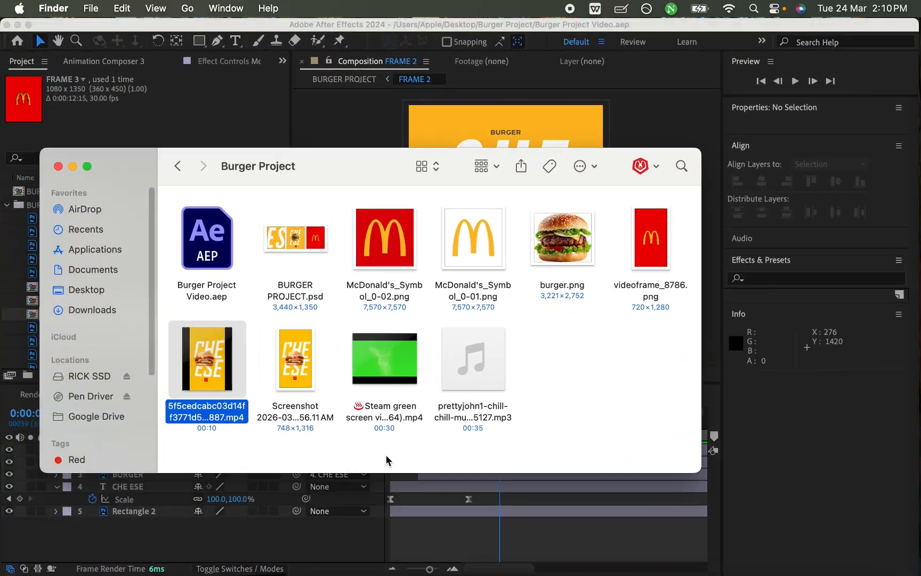
{"action": "key", "text": "space"}
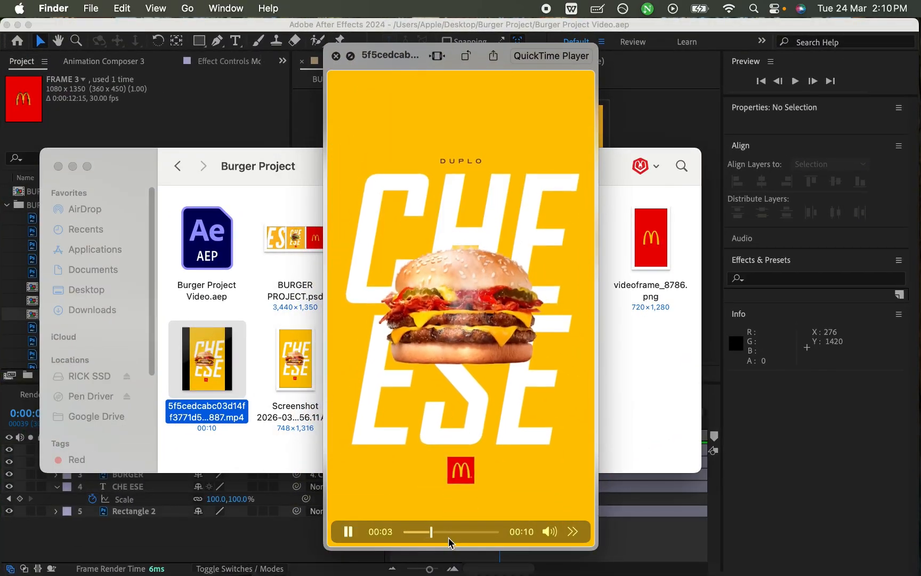
{"action": "left_click", "coordinate": [411, 531]}
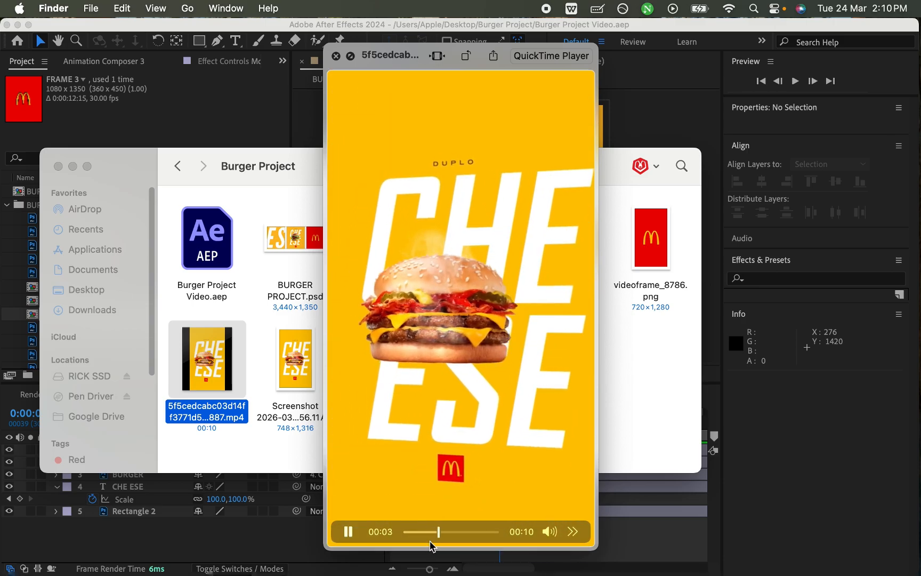
{"action": "left_click", "coordinate": [424, 532]}
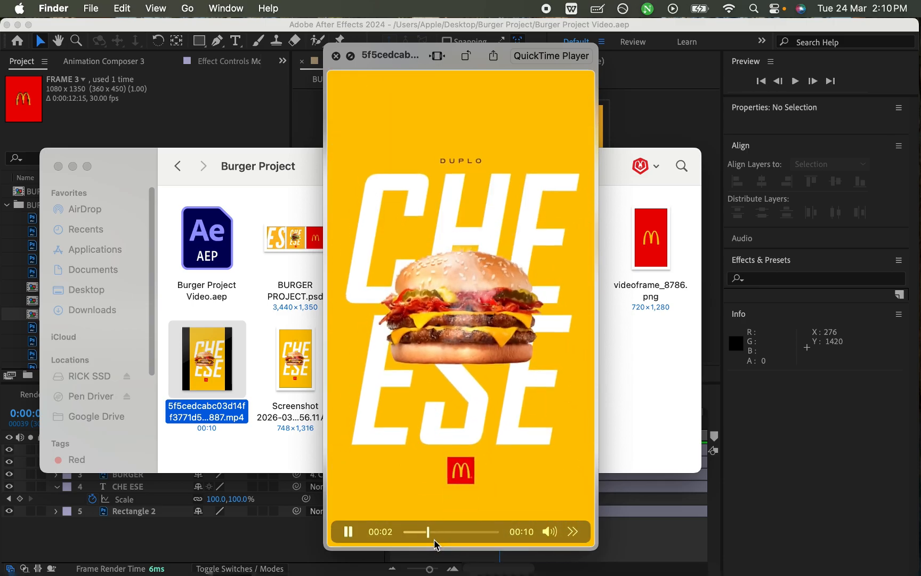
{"action": "mouse_move", "coordinate": [434, 532]}
{"action": "left_mouse_down"}
{"action": "mouse_move", "coordinate": [419, 531]}
{"action": "mouse_move", "coordinate": [432, 531]}
{"action": "left_mouse_up"}
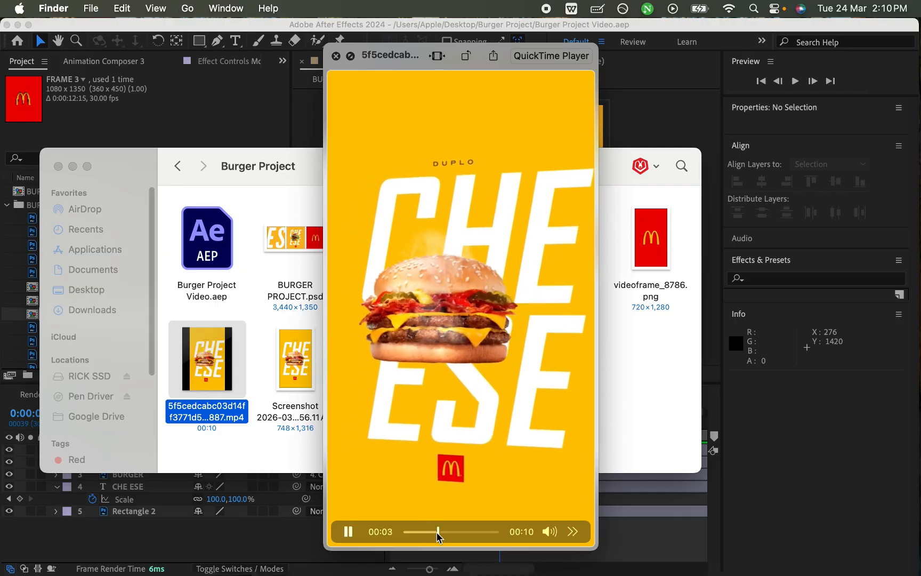
{"action": "key", "text": "space"}
{"action": "left_click", "coordinate": [540, 530]}
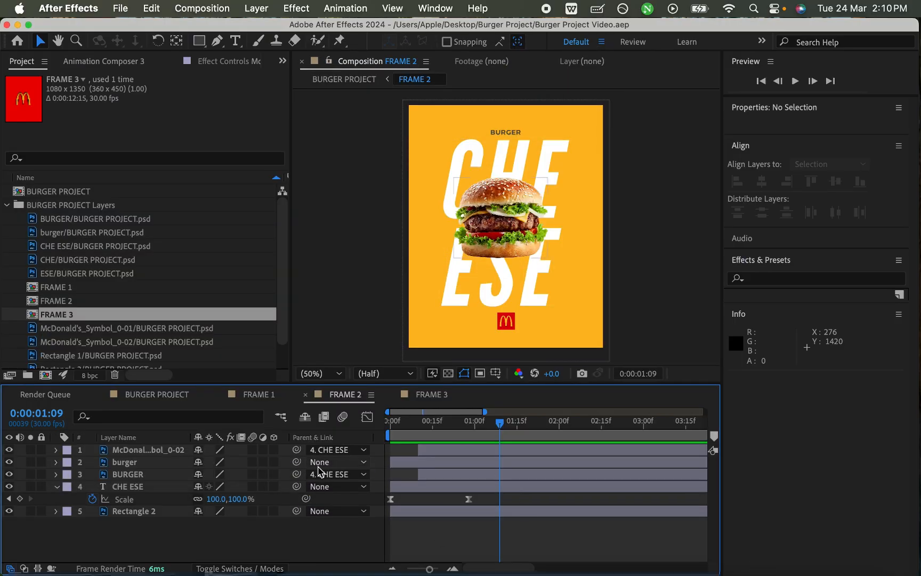
Step: In After Effects, bring the burger image layer to the top of FRAME 2's layer stack and save the project
{"action": "left_click", "coordinate": [137, 466]}
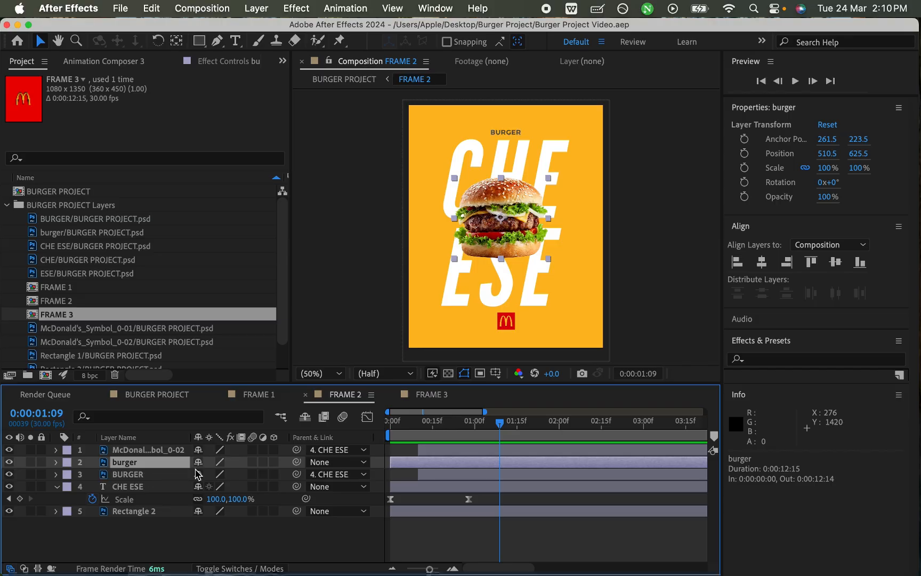
{"action": "key", "text": "super+bracketright"}
{"action": "key", "text": "super+s"}
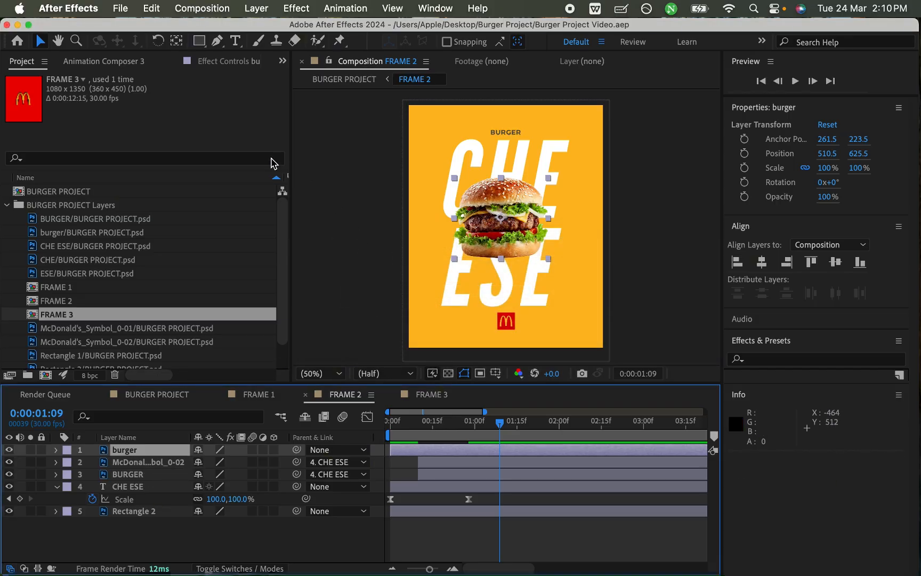
Step: Browse Animation Composer's Starter Presets and apply the Top variant of a bouncing entrance preset to the burger layer as an In animation
{"action": "left_click", "coordinate": [147, 62]}
{"action": "left_click", "coordinate": [215, 62]}
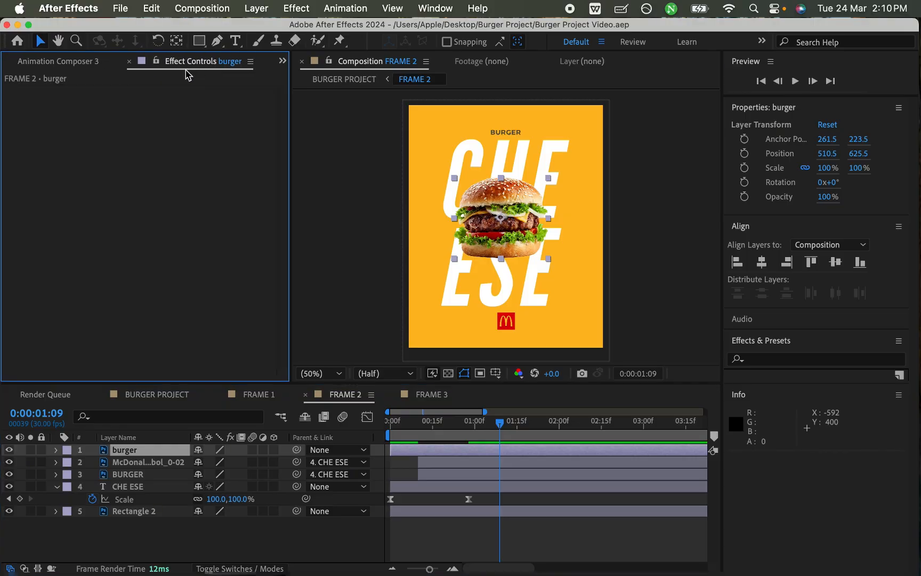
{"action": "left_click", "coordinate": [99, 62]}
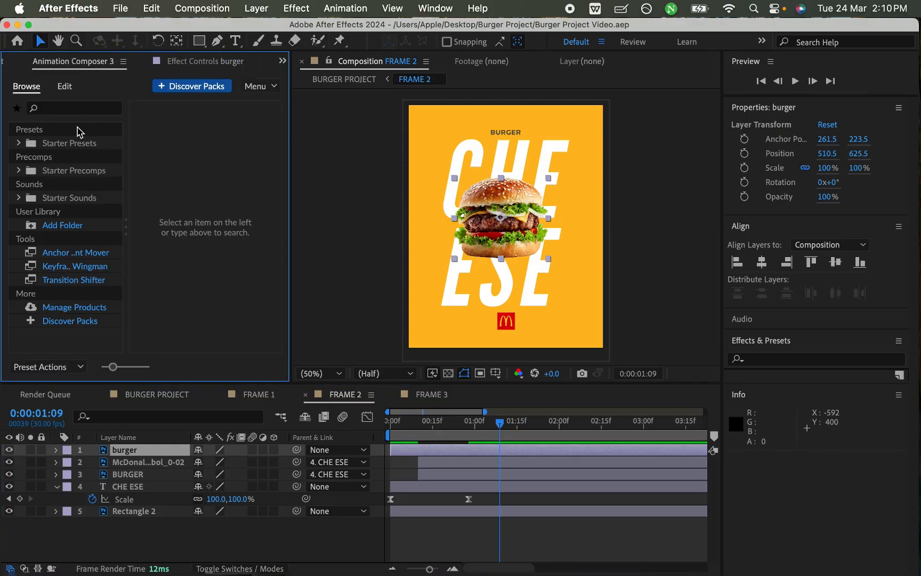
{"action": "left_click", "coordinate": [77, 150]}
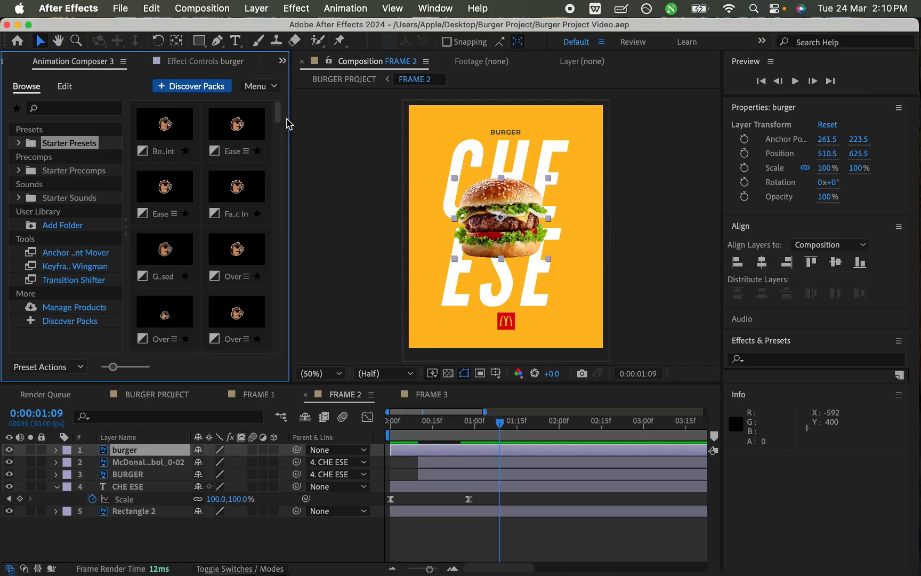
{"action": "left_click_drag", "start_coordinate": [279, 120], "coordinate": [288, 154]}
{"action": "left_click_drag", "start_coordinate": [287, 150], "coordinate": [290, 150]}
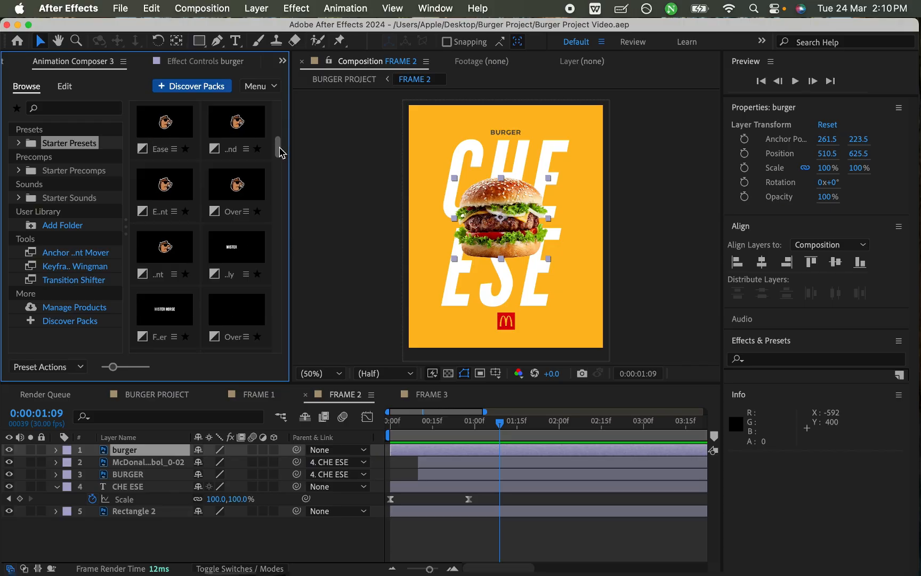
{"action": "left_click_drag", "start_coordinate": [281, 152], "coordinate": [282, 105]}
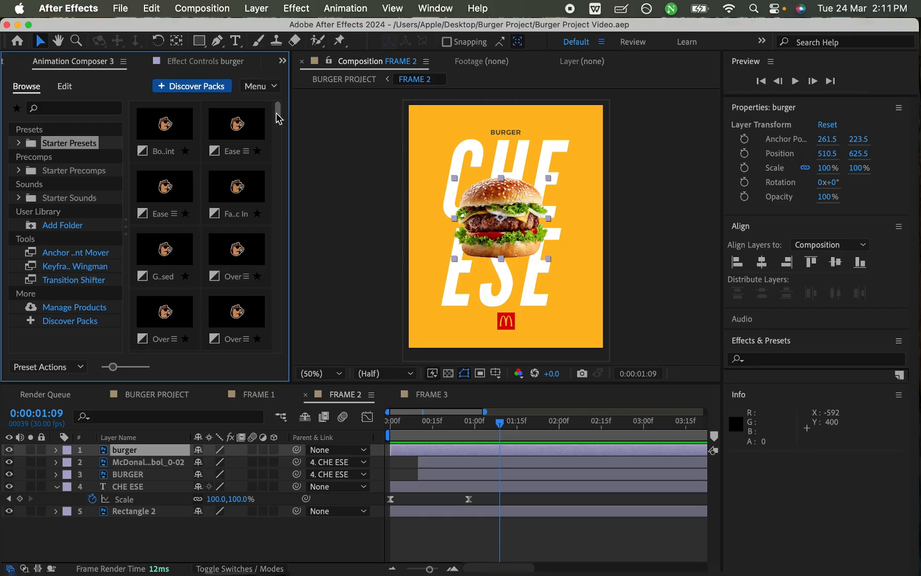
{"action": "left_click_drag", "start_coordinate": [279, 113], "coordinate": [281, 127]}
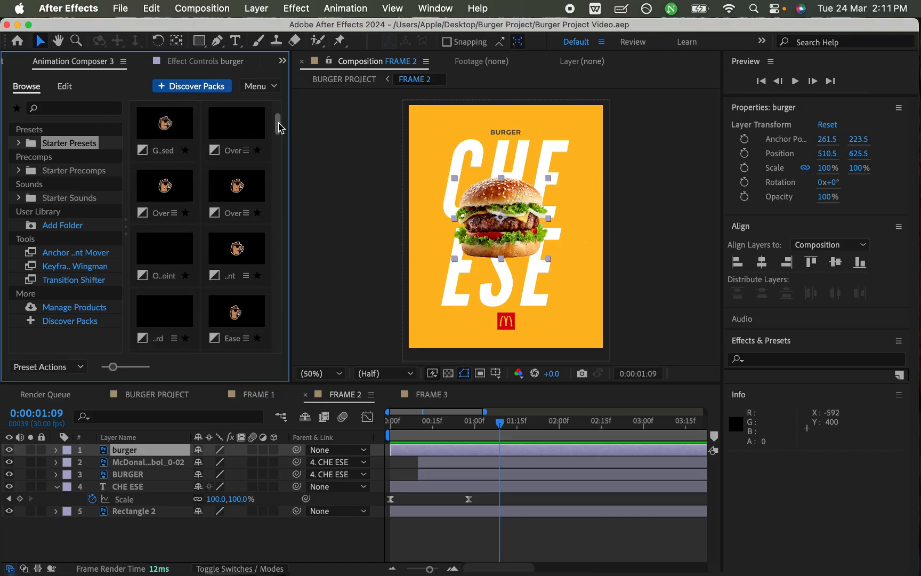
{"action": "left_click_drag", "start_coordinate": [277, 127], "coordinate": [276, 138]}
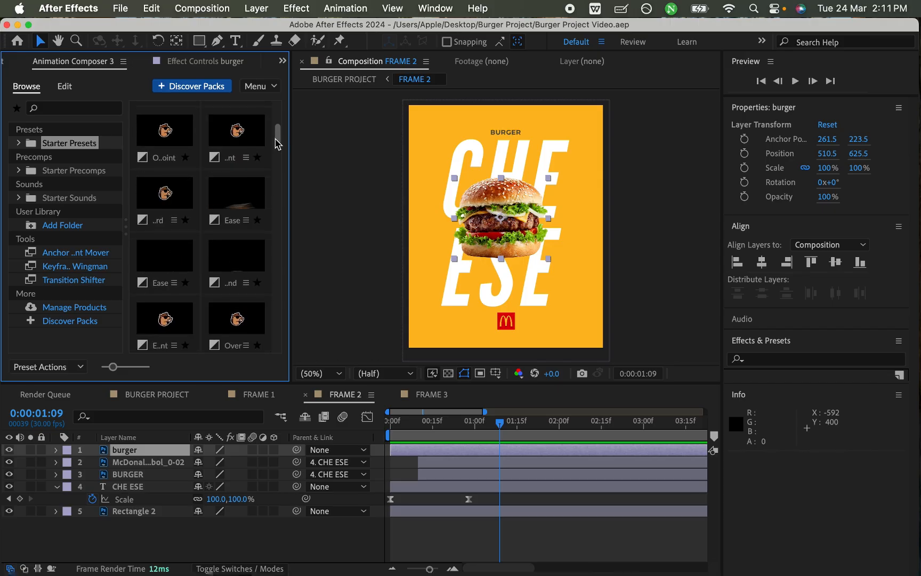
{"action": "left_click_drag", "start_coordinate": [279, 137], "coordinate": [280, 148]}
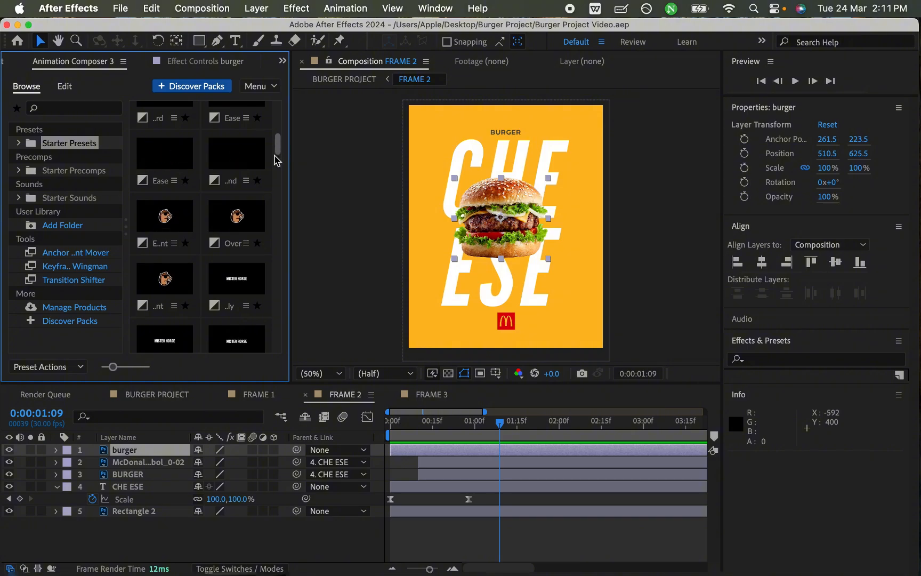
{"action": "left_click_drag", "start_coordinate": [281, 152], "coordinate": [281, 127]}
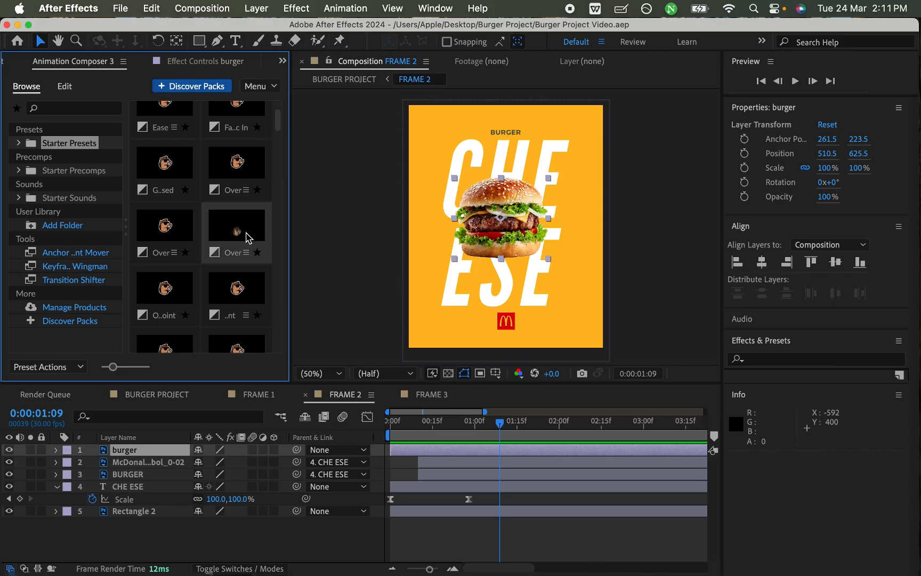
{"action": "mouse_move", "coordinate": [249, 261]}
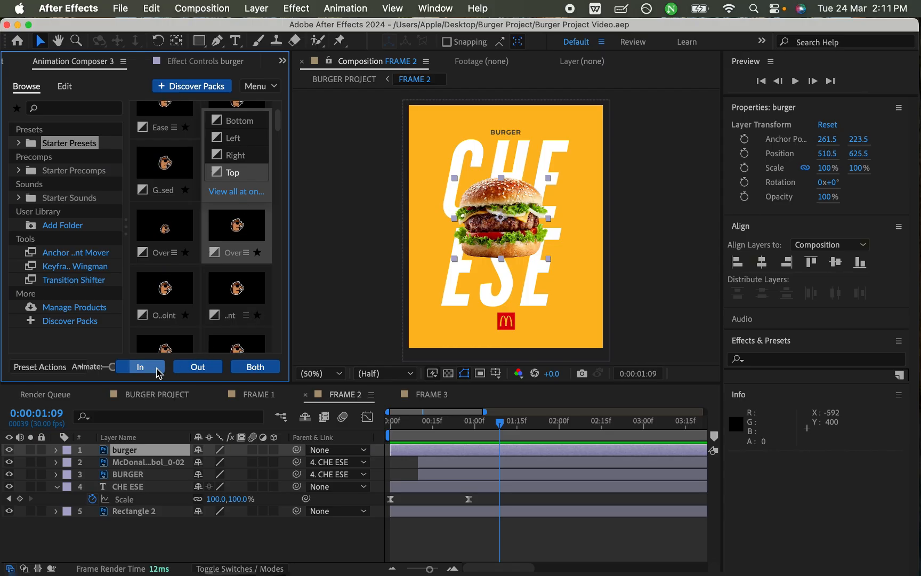
{"action": "left_click", "coordinate": [157, 366]}
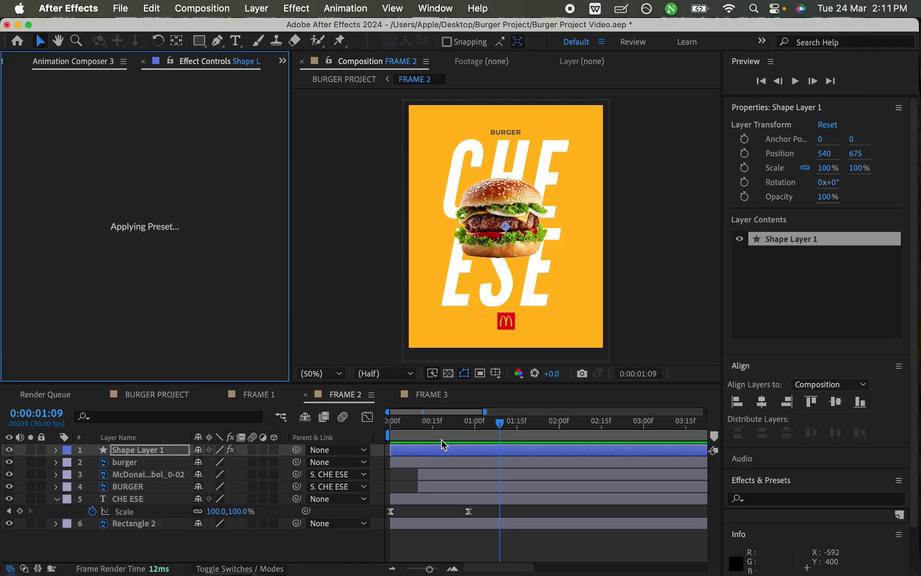
Step: Preview FRAME 2 repeatedly from 0:00:00 to check the burger's bouncing entrance against the scaling CHE ESE text
{"action": "left_click_drag", "start_coordinate": [439, 425], "coordinate": [388, 426]}
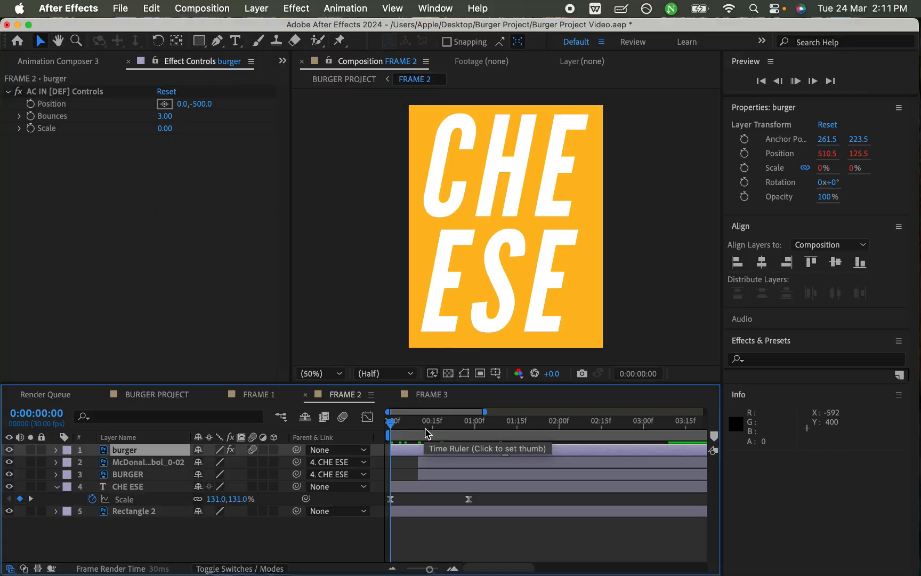
{"action": "key", "text": "space"}
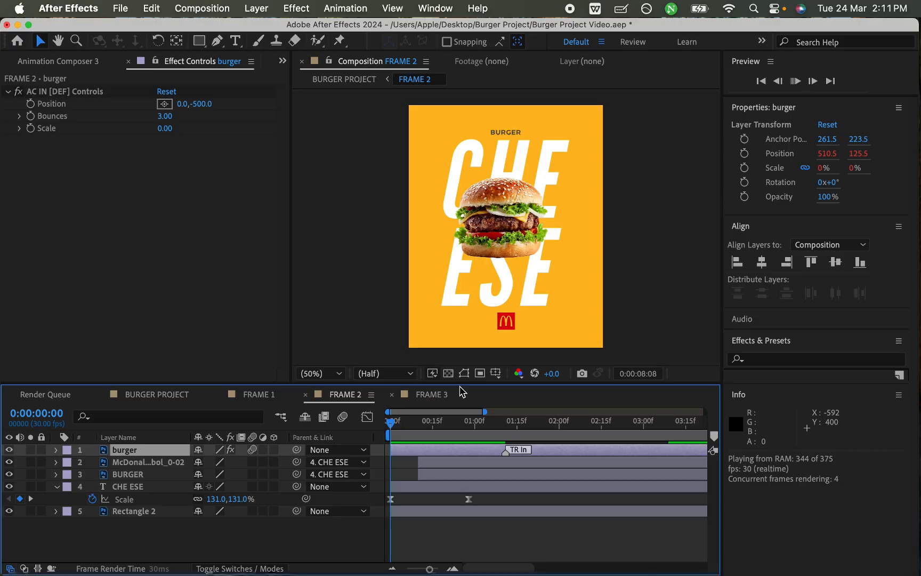
{"action": "key", "text": "space"}
{"action": "left_click_drag", "start_coordinate": [416, 423], "coordinate": [361, 432]}
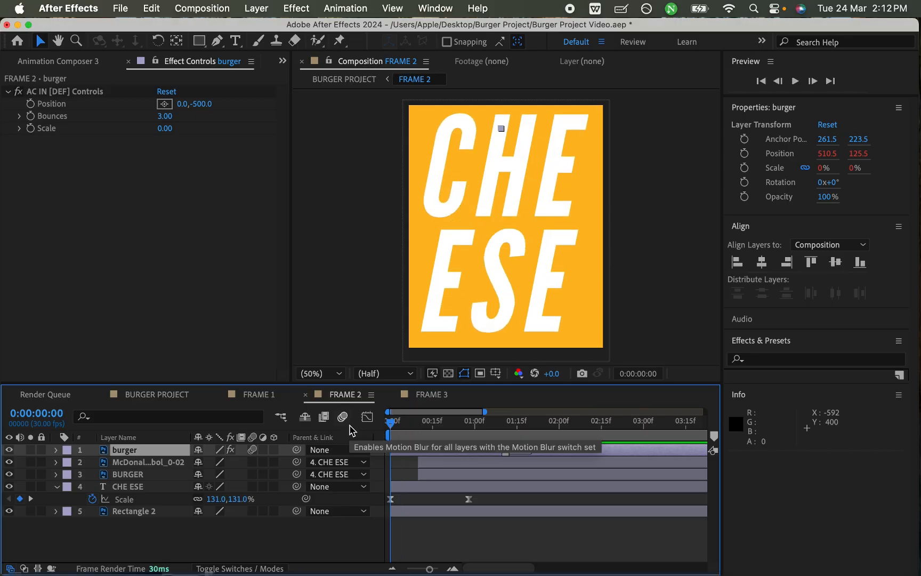
{"action": "key", "text": "space"}
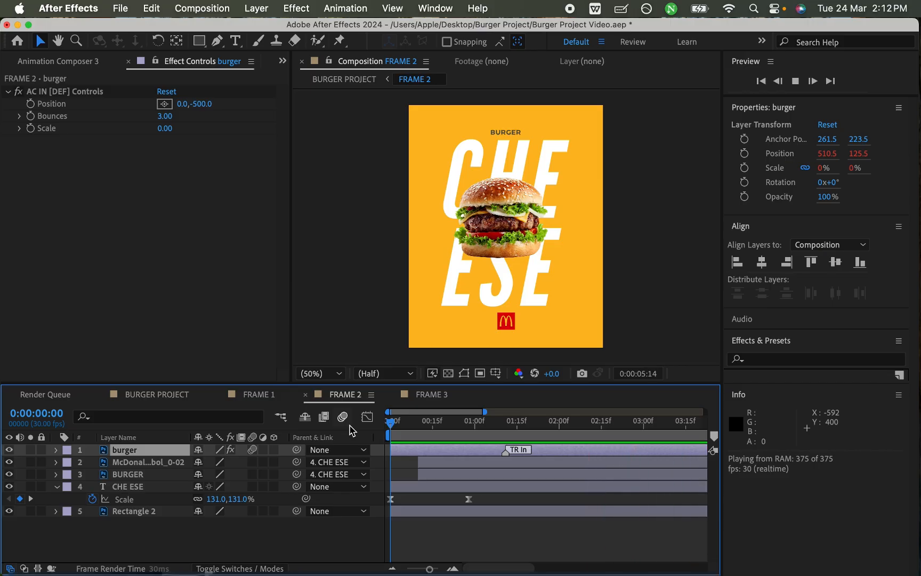
{"action": "key", "text": "space"}
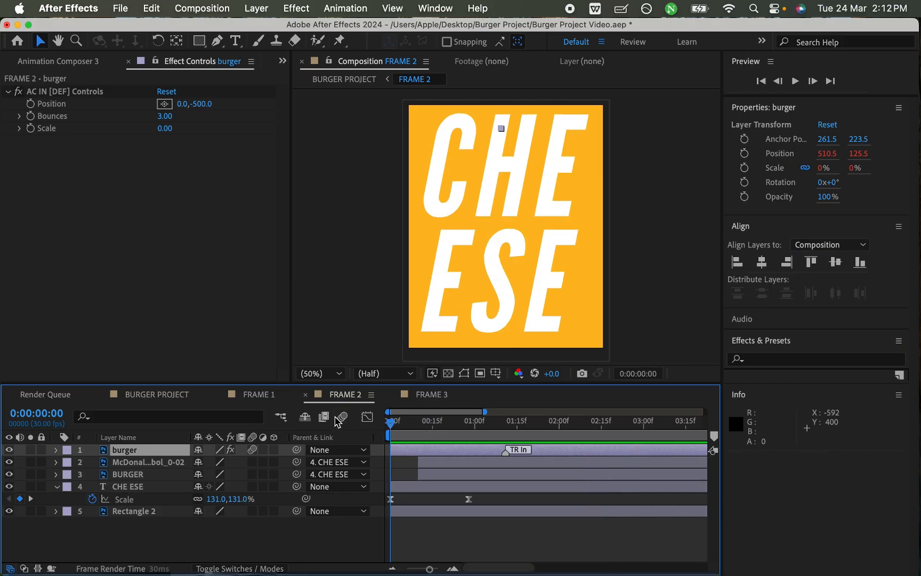
{"action": "key", "text": "space"}
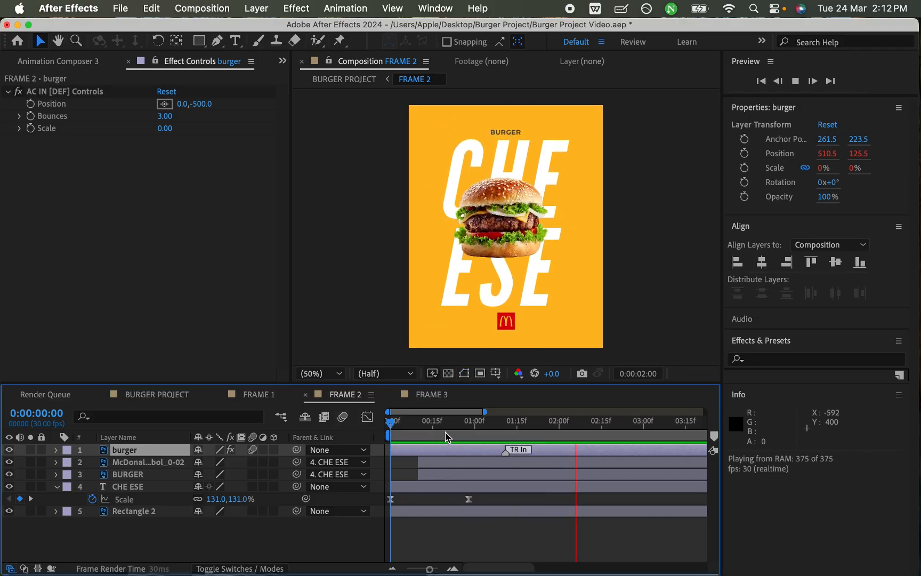
{"action": "key", "text": "space"}
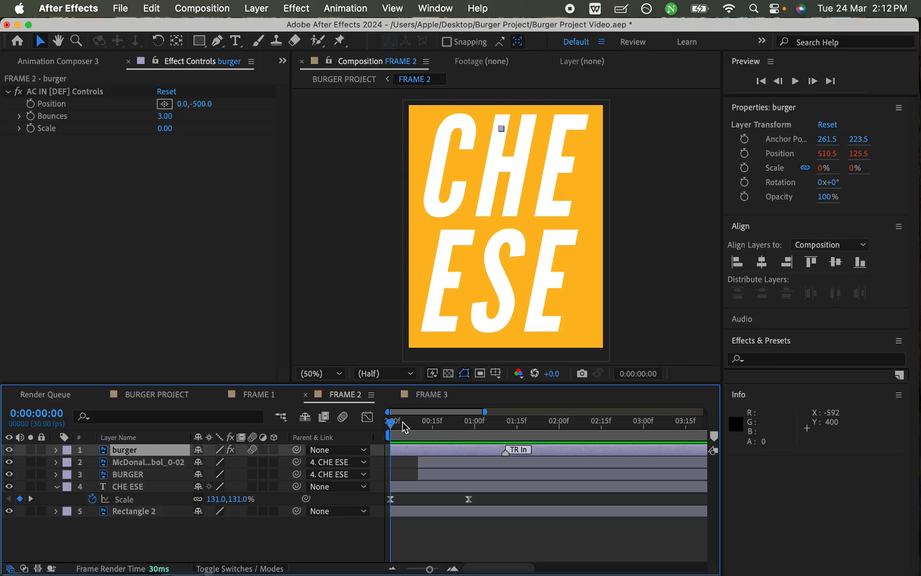
{"action": "key", "text": "space"}
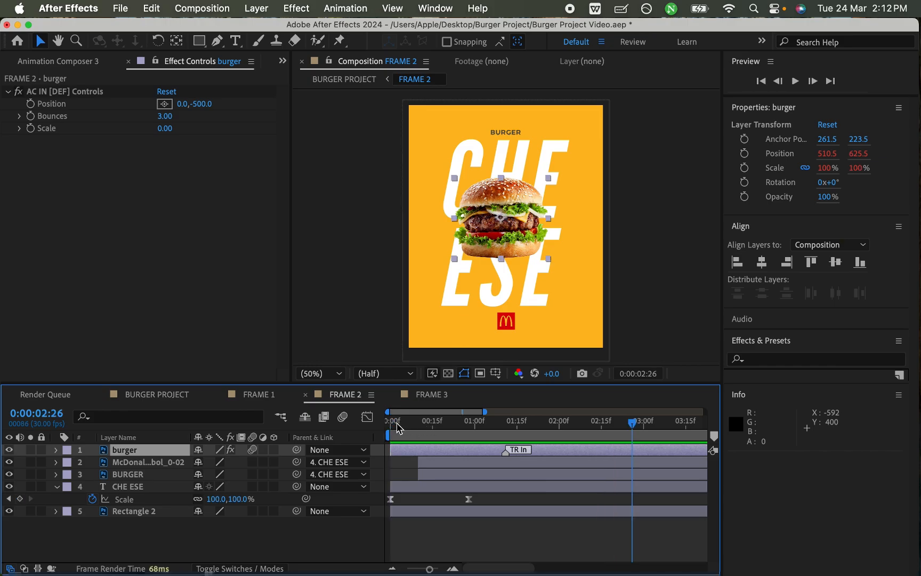
{"action": "key", "text": "space"}
{"action": "key", "text": "space"}
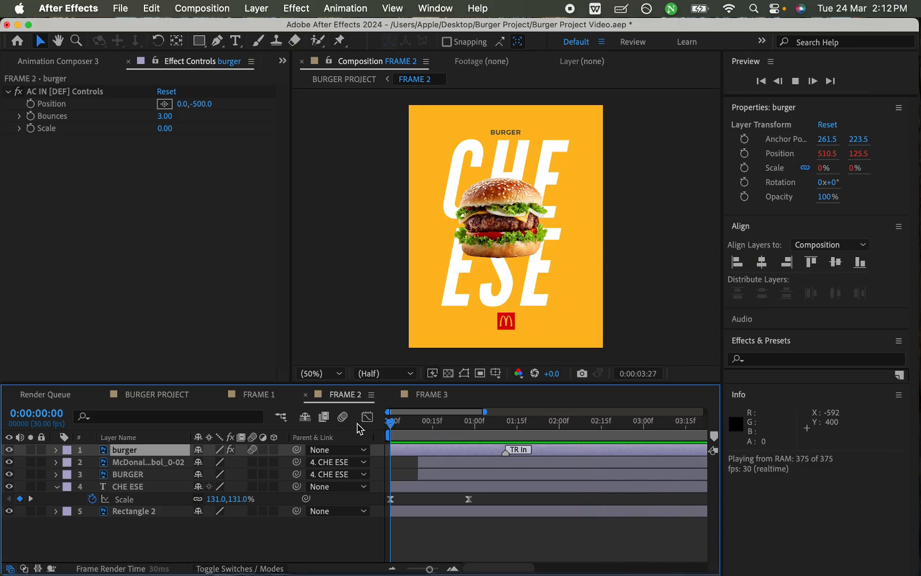
Step: Set the end of FRAME 2's work area to 0:00:04:28, preview the burger animation within it and save the project
{"action": "key", "text": "minus"}
{"action": "key", "text": "minus"}
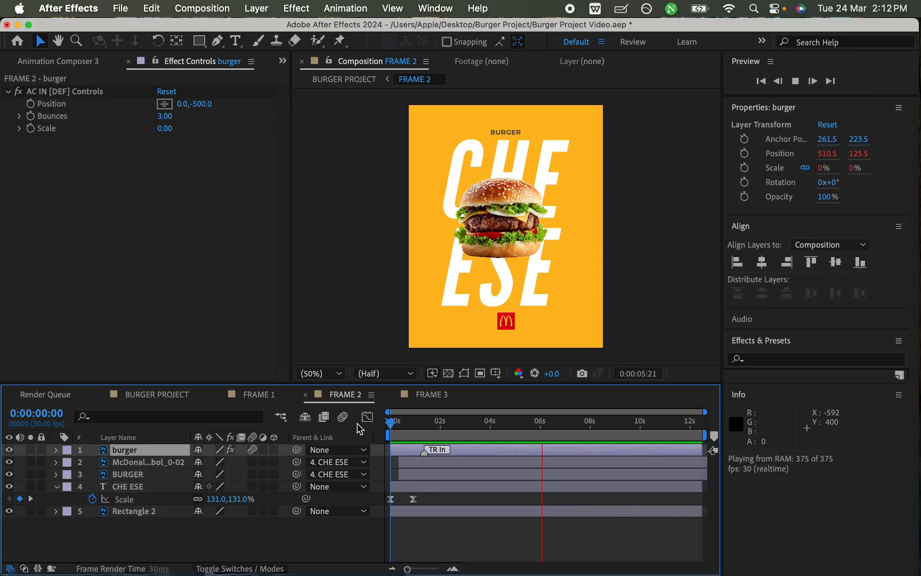
{"action": "key", "text": "space"}
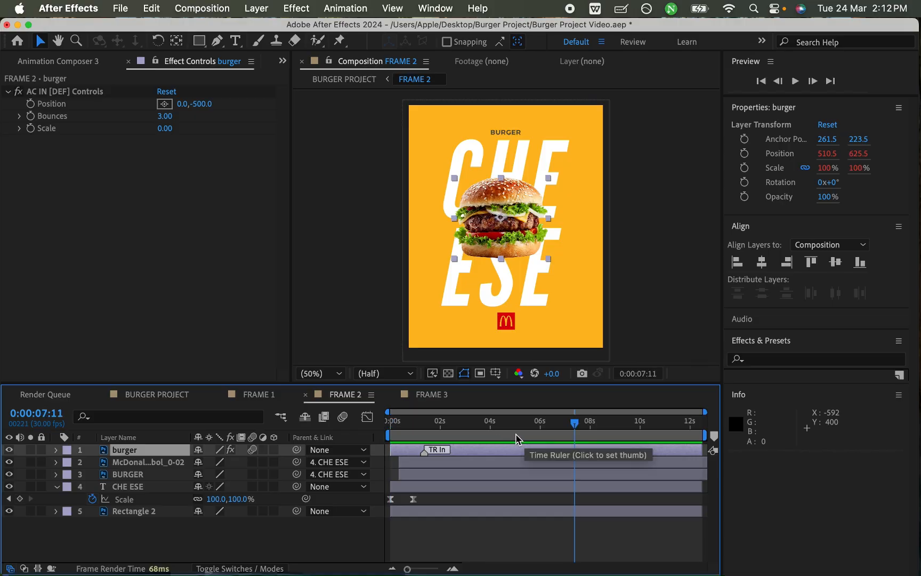
{"action": "left_click", "coordinate": [514, 430]}
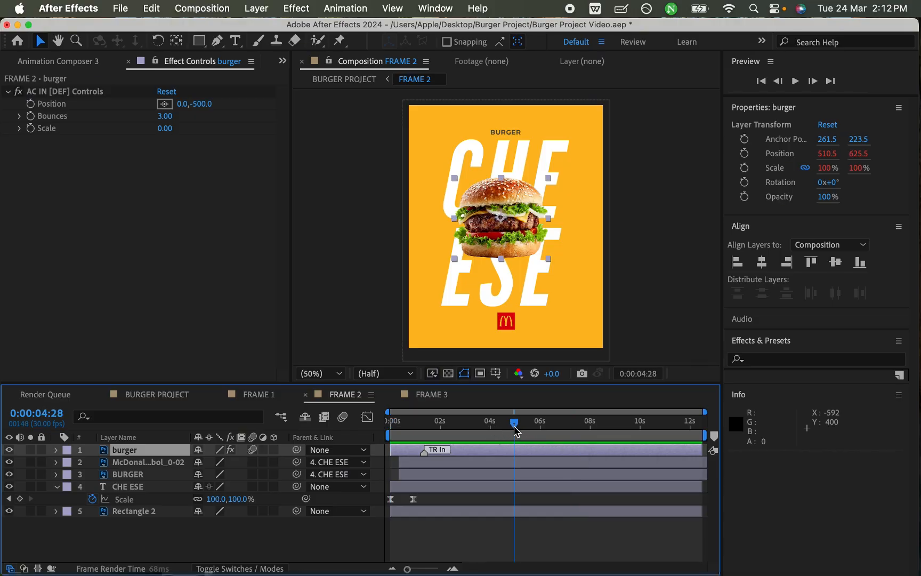
{"action": "key", "text": "n"}
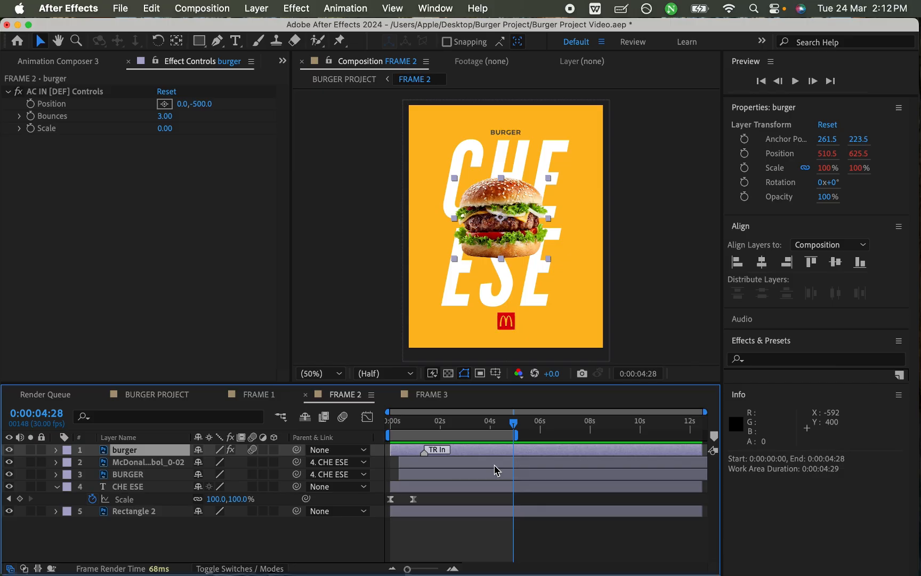
{"action": "key", "text": "space"}
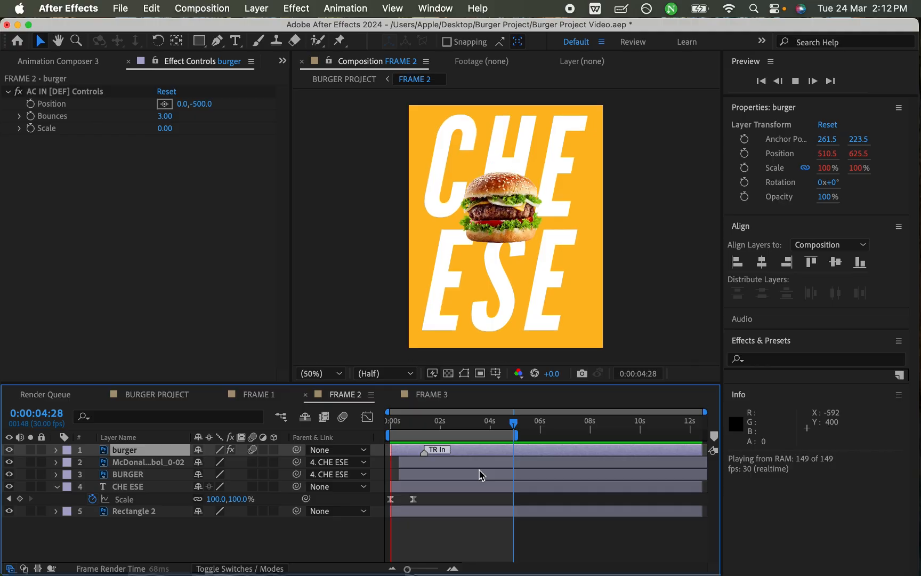
{"action": "left_click", "coordinate": [482, 475]}
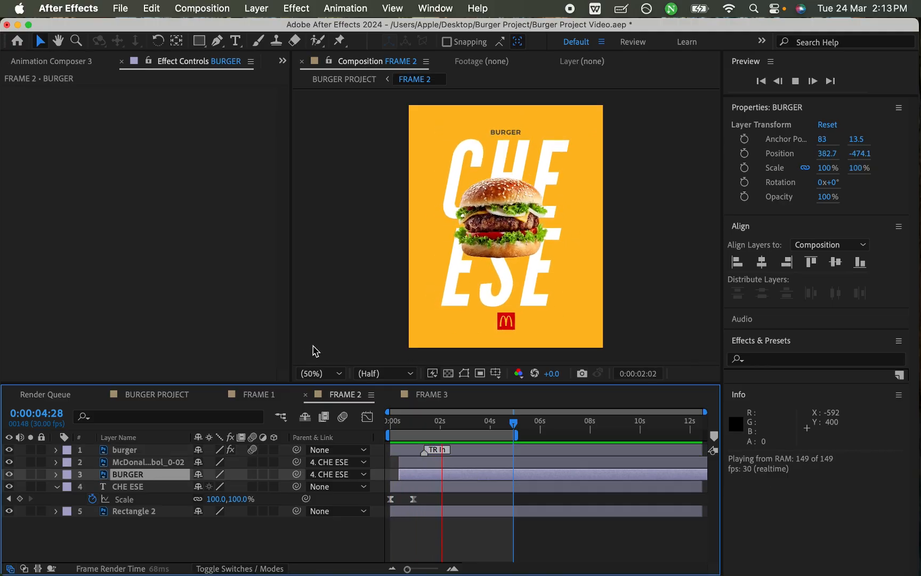
{"action": "left_click", "coordinate": [413, 423]}
{"action": "left_click_drag", "start_coordinate": [411, 424], "coordinate": [436, 433]}
{"action": "key", "text": "super+s"}
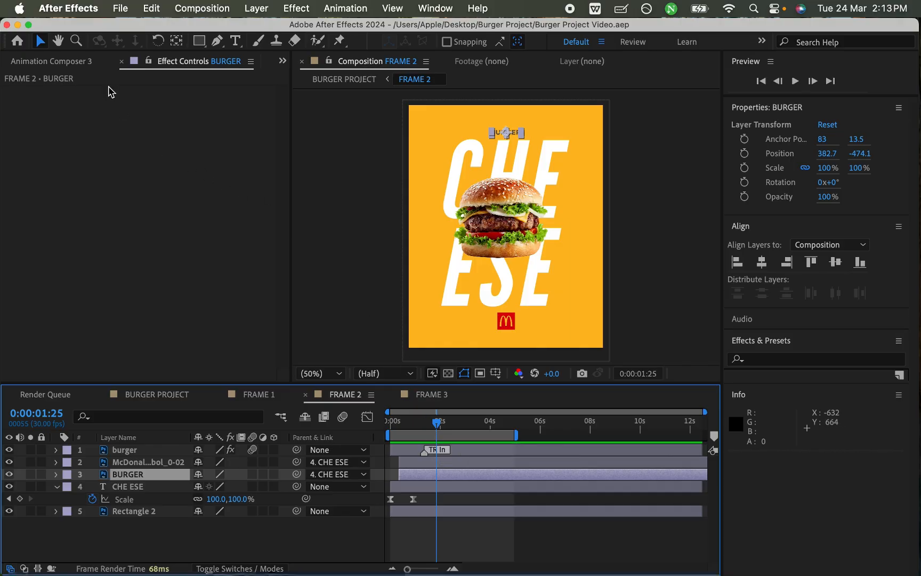
Step: Collapse the BURGER PROJECT Layers folder and import the steam green screen video from Finder's Burger Project folder into the After Effects project
{"action": "left_click", "coordinate": [82, 64]}
{"action": "scroll", "coordinate": [71, 68], "scroll_direction": "up", "scroll_amount": 1}
{"action": "left_click", "coordinate": [96, 62]}
{"action": "left_click", "coordinate": [39, 68]}
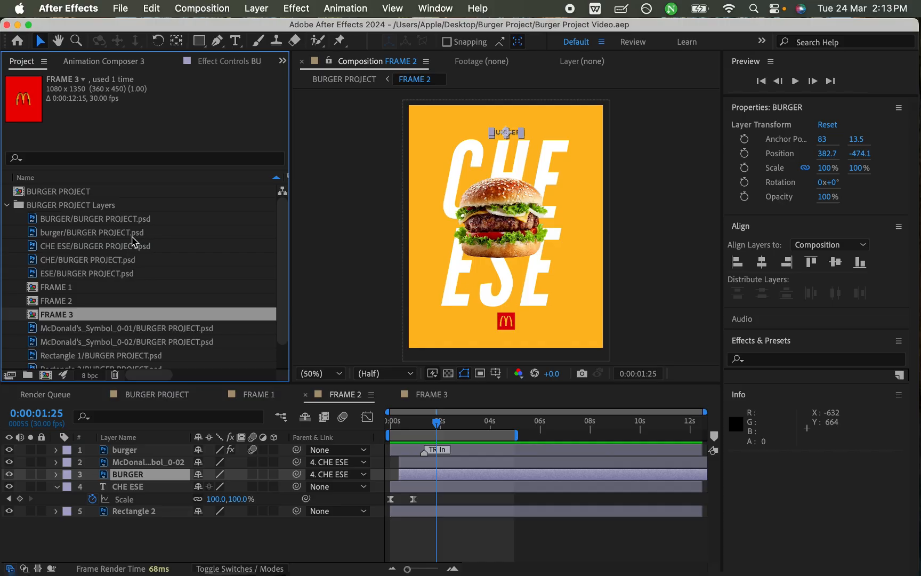
{"action": "left_click", "coordinate": [7, 206]}
{"action": "left_click", "coordinate": [153, 320]}
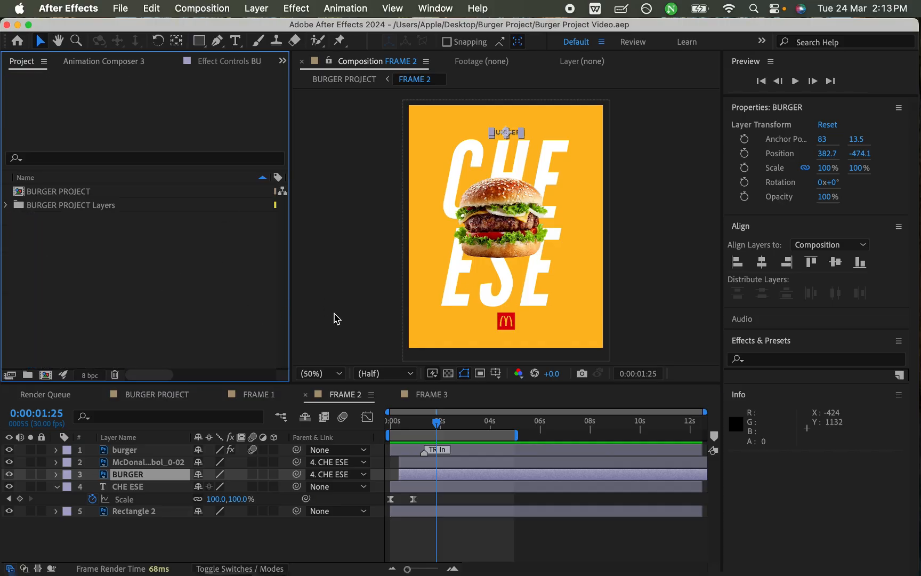
{"action": "key", "text": "ctrl+Up"}
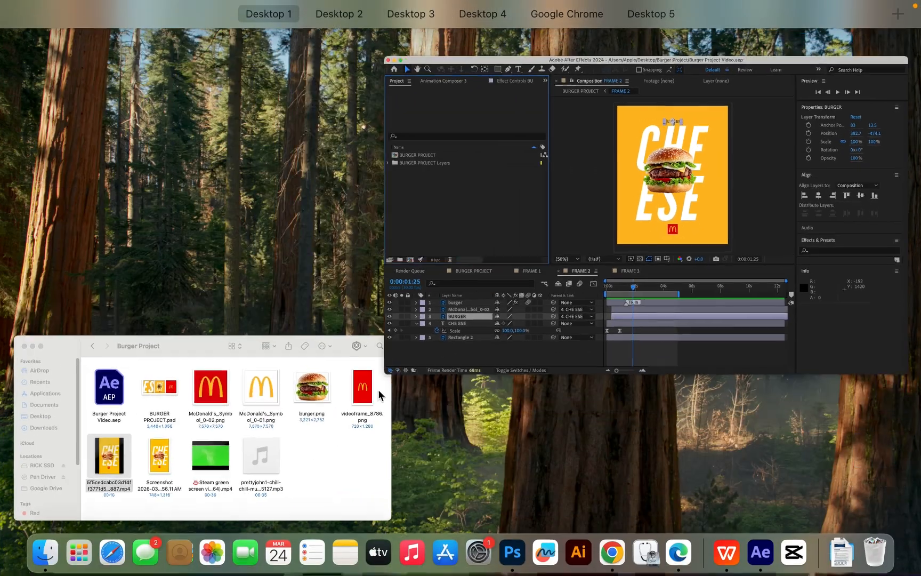
{"action": "left_click", "coordinate": [296, 447]}
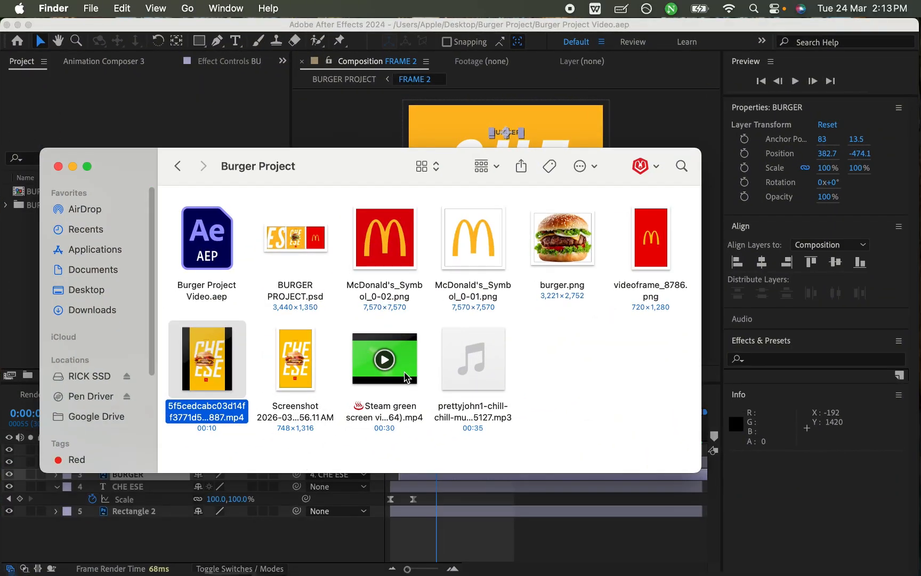
{"action": "left_click_drag", "start_coordinate": [345, 171], "coordinate": [515, 184]}
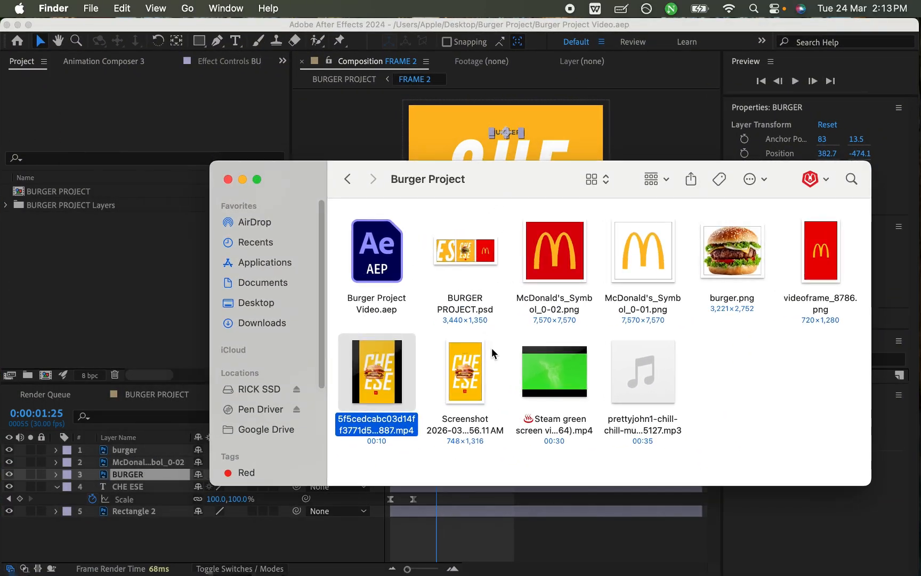
{"action": "left_click_drag", "start_coordinate": [575, 367], "coordinate": [116, 295]}
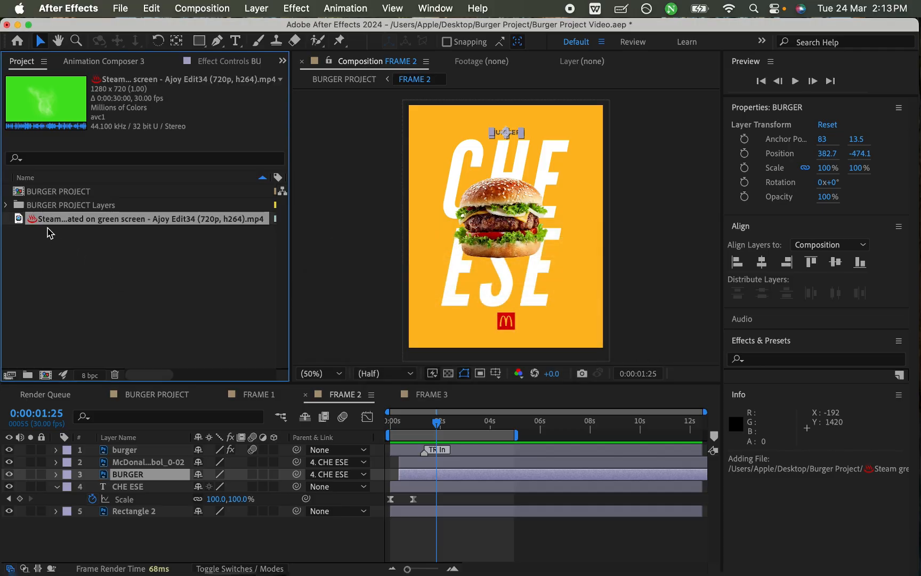
Step: Add the steam video as FRAME 2's topmost layer, position it over the burger at 544, 615 and save the project
{"action": "left_click_drag", "start_coordinate": [48, 224], "coordinate": [137, 452]}
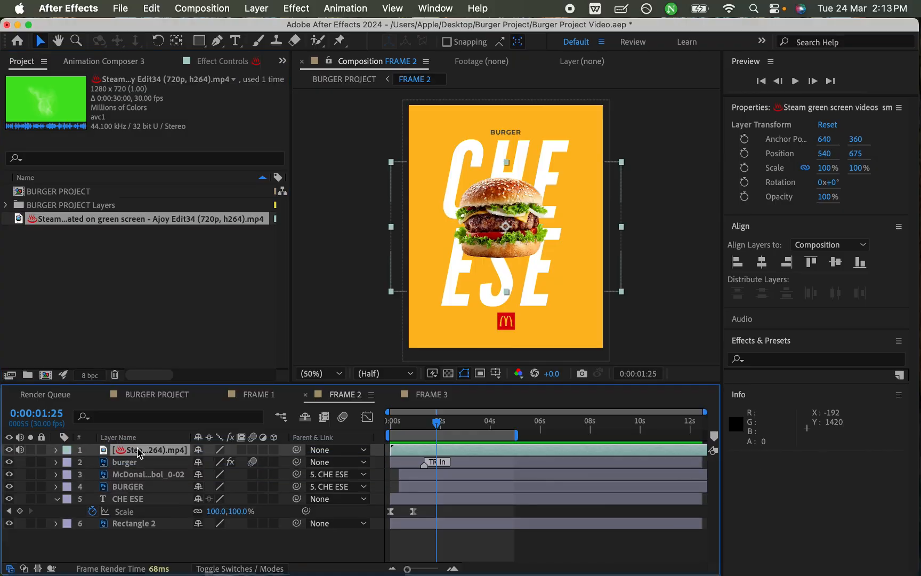
{"action": "left_click_drag", "start_coordinate": [524, 232], "coordinate": [529, 195]}
{"action": "mouse_move", "coordinate": [449, 426]}
{"action": "left_mouse_down"}
{"action": "mouse_move", "coordinate": [501, 427]}
{"action": "mouse_move", "coordinate": [391, 432]}
{"action": "mouse_move", "coordinate": [453, 436]}
{"action": "left_mouse_up"}
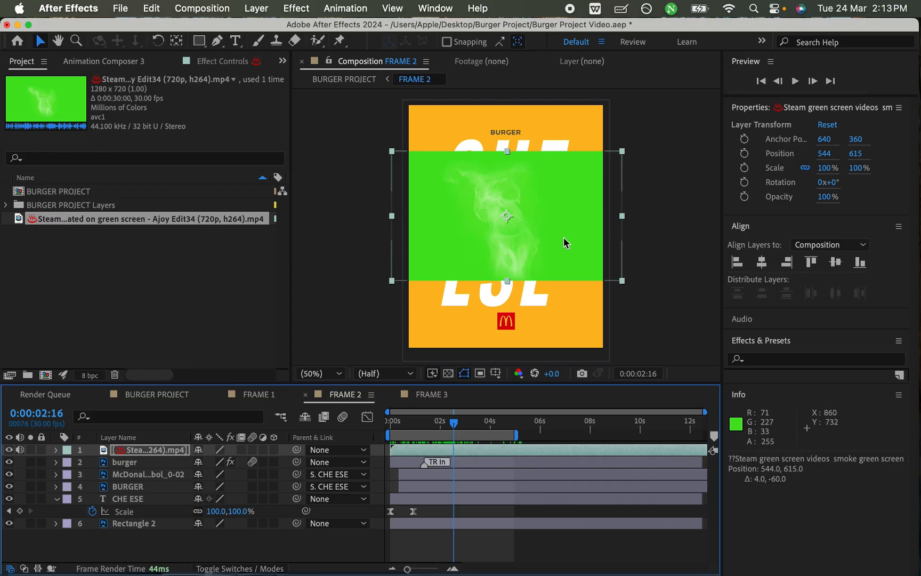
{"action": "key", "text": "super+s"}
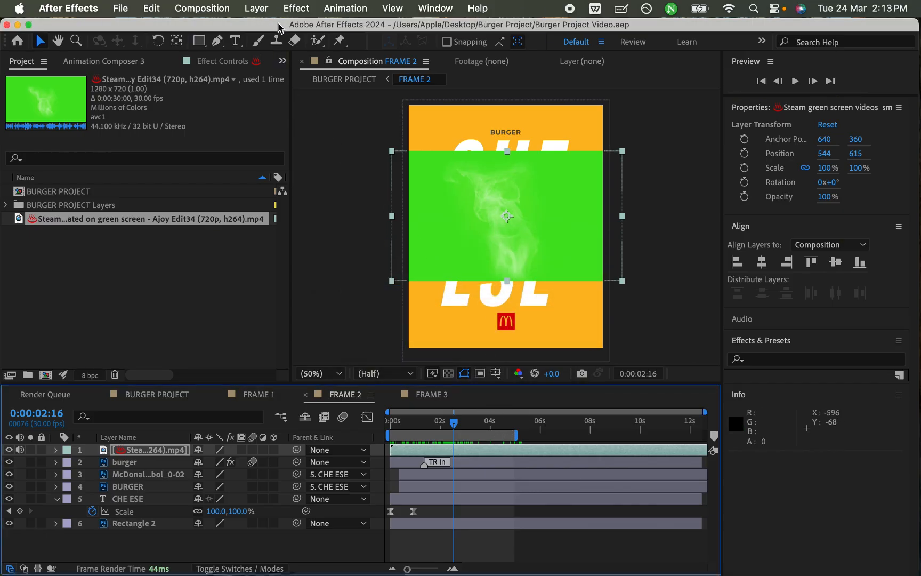
Step: Apply the Keylight (1.2) effect to the steam layer and sample the video's green background as the Screen Colour
{"action": "left_click", "coordinate": [302, 8]}
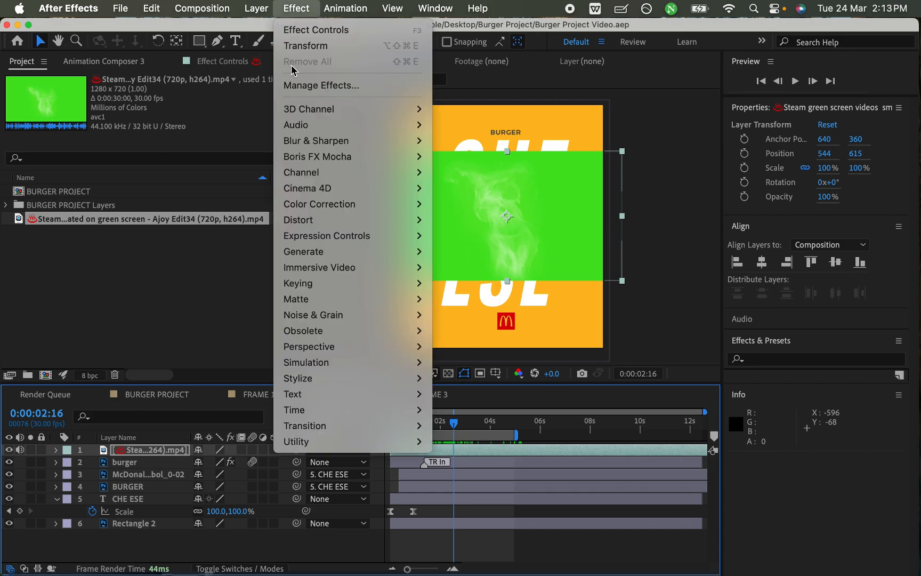
{"action": "mouse_move", "coordinate": [332, 289]}
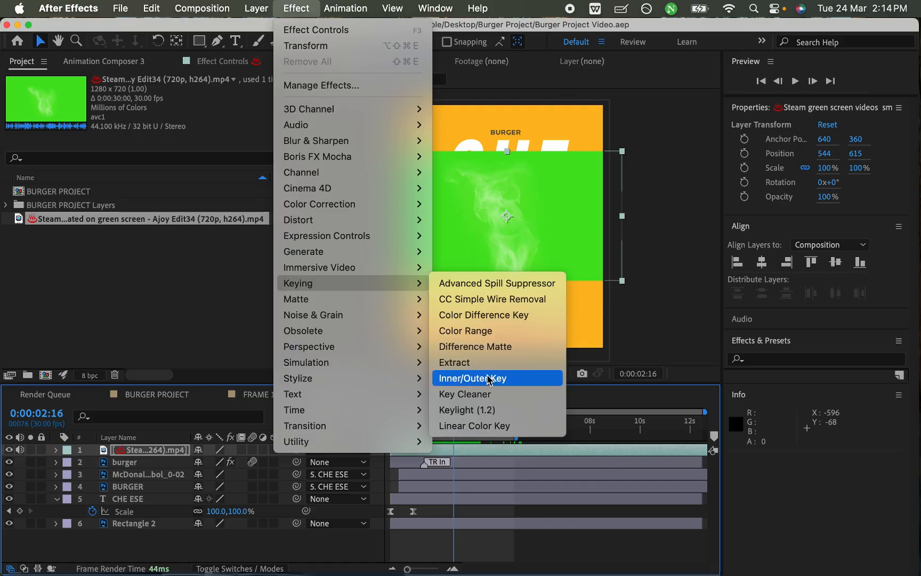
{"action": "left_click", "coordinate": [504, 411]}
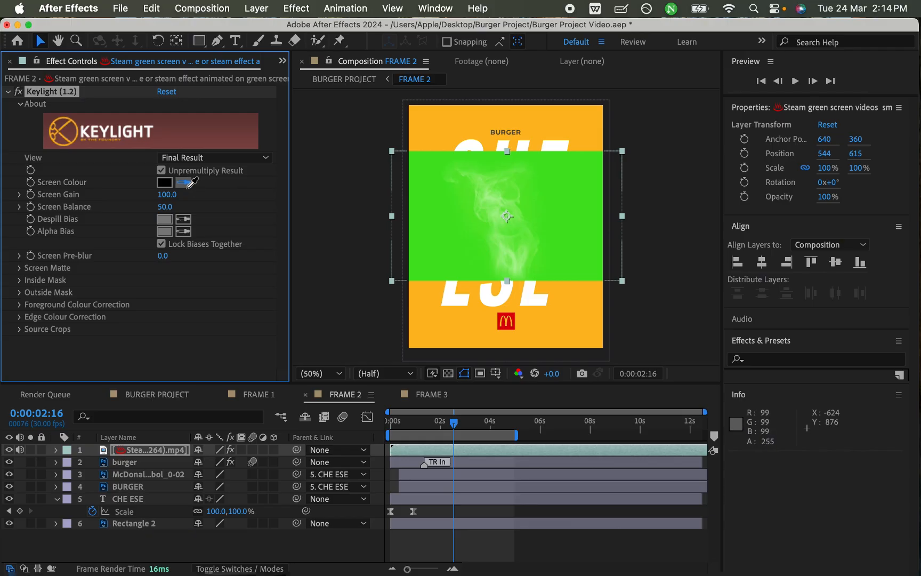
{"action": "left_click", "coordinate": [425, 220]}
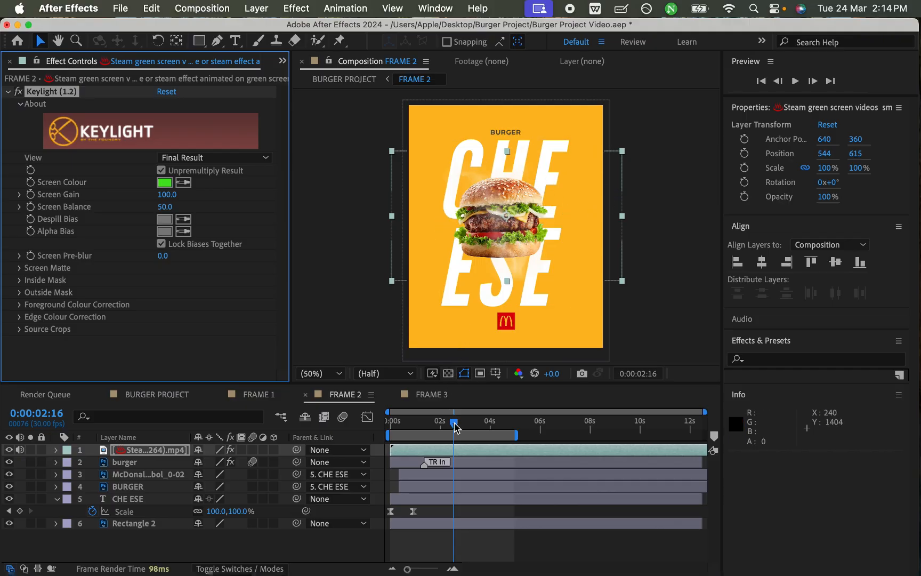
Step: Save the project and move the steam layer over the upper part of the burger to position 504, 543
{"action": "left_click_drag", "start_coordinate": [454, 426], "coordinate": [415, 426]}
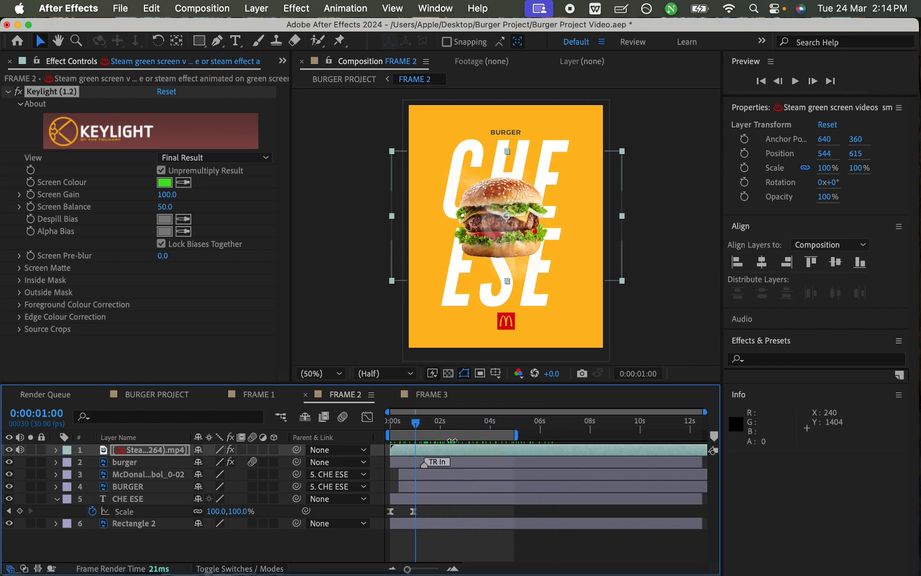
{"action": "key", "text": "super+s"}
{"action": "left_click", "coordinate": [509, 241]}
{"action": "mouse_move", "coordinate": [509, 241]}
{"action": "left_mouse_down"}
{"action": "mouse_move", "coordinate": [508, 216]}
{"action": "mouse_move", "coordinate": [501, 248]}
{"action": "left_mouse_up"}
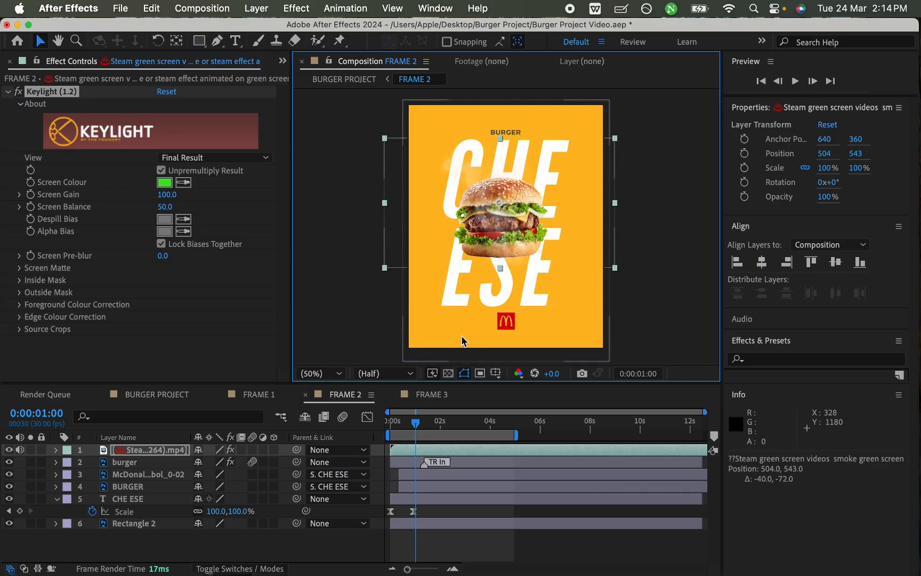
Step: Delay the steam layer so that it starts at about 0:00:00:05, matching the burger's entrance, and save the project
{"action": "left_click_drag", "start_coordinate": [424, 424], "coordinate": [377, 430]}
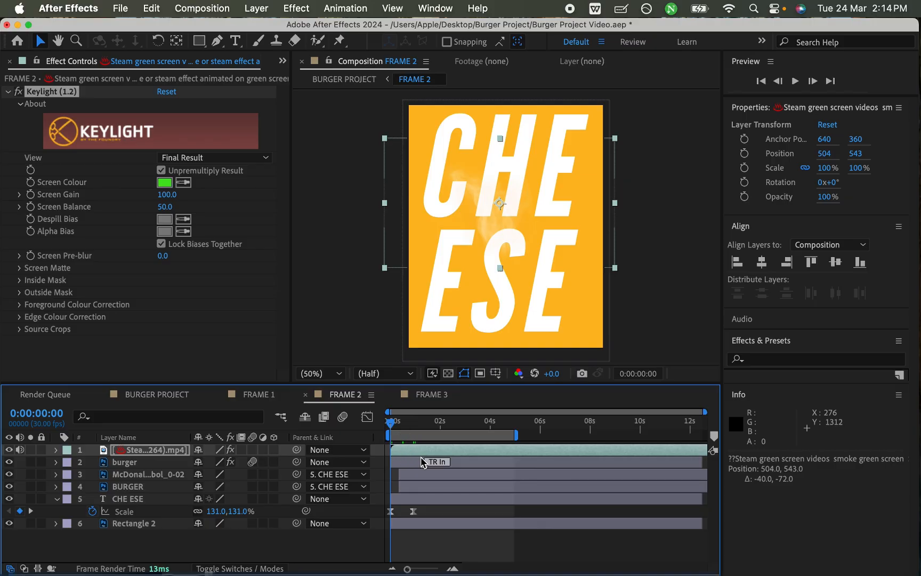
{"action": "key", "text": "equal"}
{"action": "key", "text": "equal"}
{"action": "left_click_drag", "start_coordinate": [399, 433], "coordinate": [522, 453]}
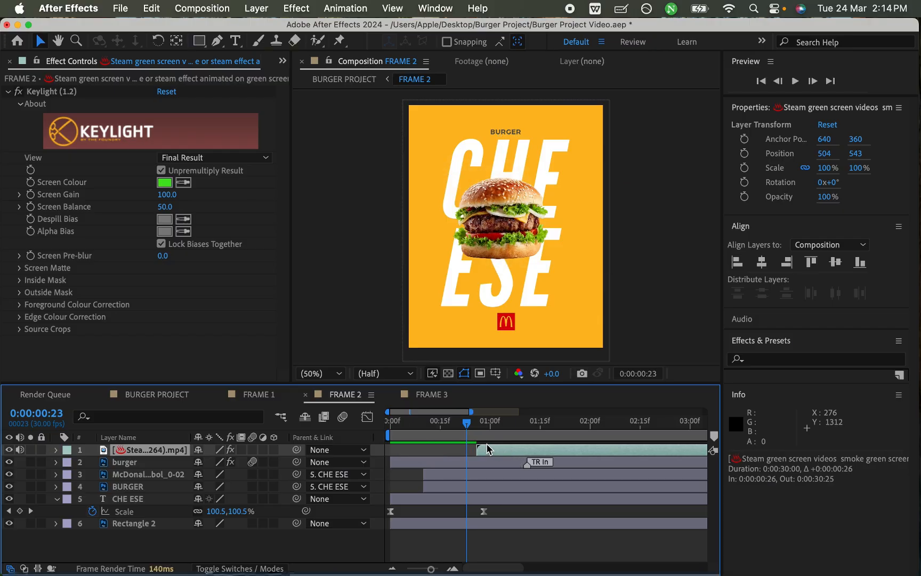
{"action": "key", "text": "cmd+s"}
{"action": "left_click_drag", "start_coordinate": [442, 426], "coordinate": [445, 452]}
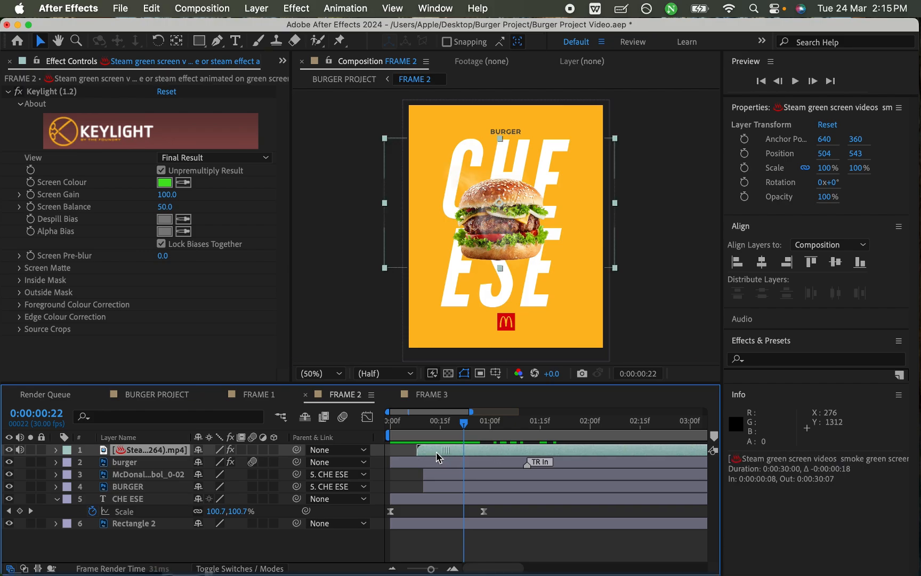
{"action": "key", "text": "super+s"}
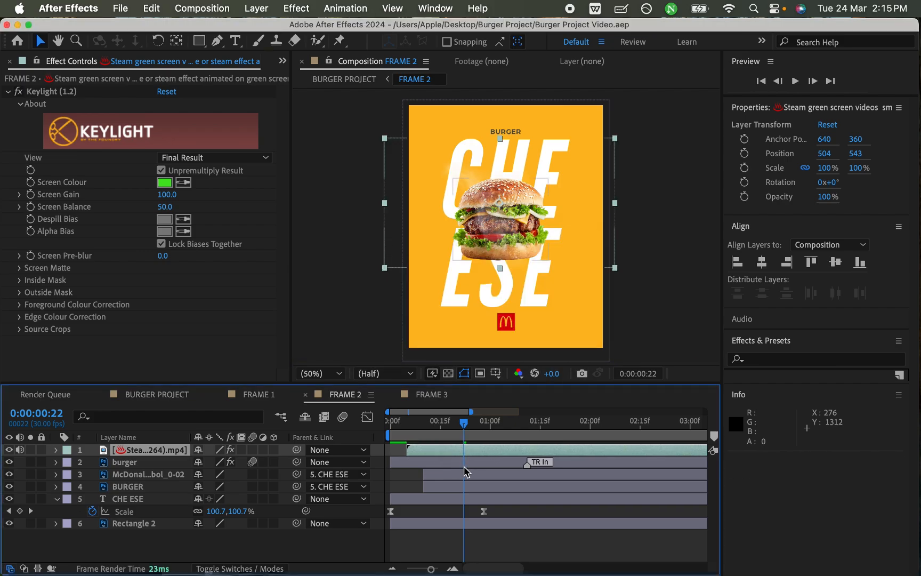
Step: Parent the steam layer to the burger layer, save the project and check the steam around 0:00:02:05
{"action": "left_click", "coordinate": [361, 453]}
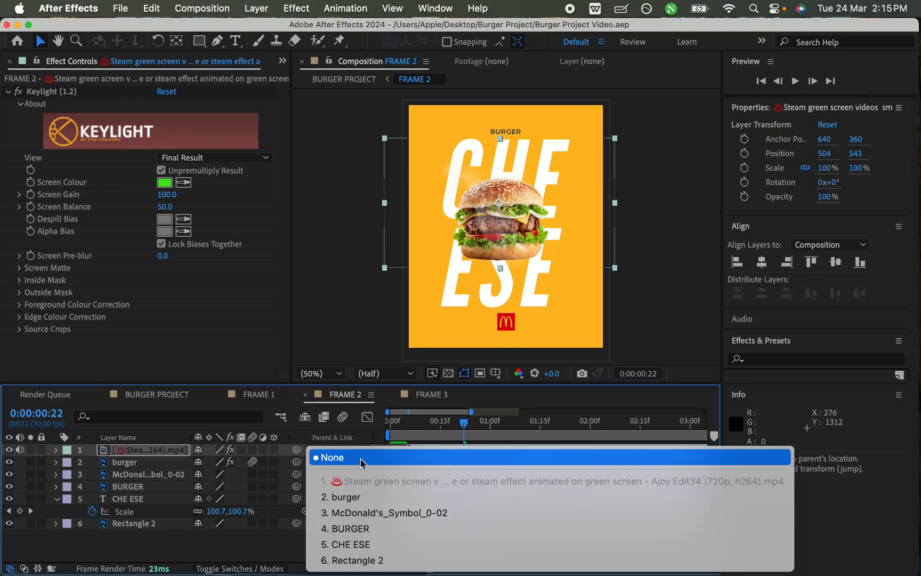
{"action": "left_click", "coordinate": [366, 499]}
{"action": "left_click_drag", "start_coordinate": [463, 423], "coordinate": [623, 438]}
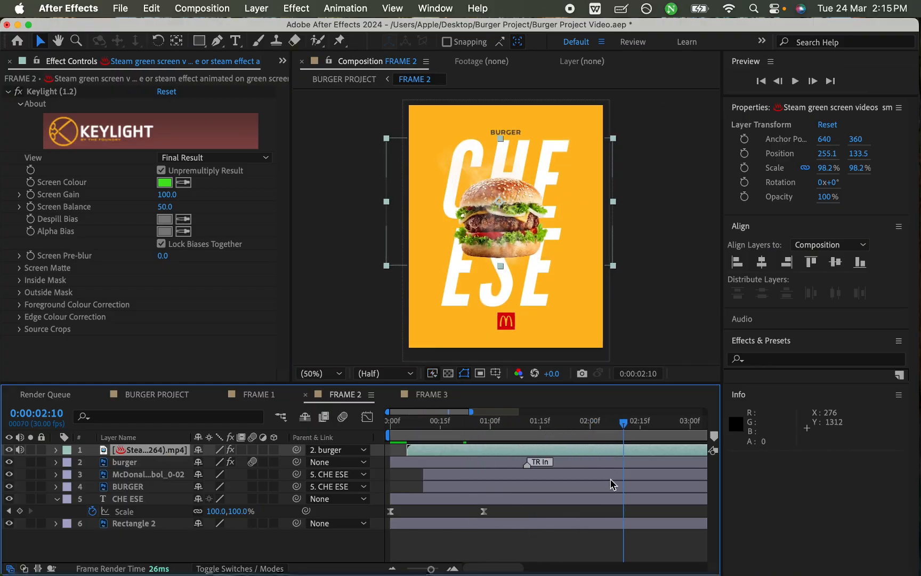
{"action": "key", "text": "super+s"}
{"action": "mouse_move", "coordinate": [605, 424]}
{"action": "left_mouse_down"}
{"action": "mouse_move", "coordinate": [370, 423]}
{"action": "mouse_move", "coordinate": [602, 440]}
{"action": "left_mouse_up"}
Step: Set the end of FRAME 2's work area to 0:00:03:00, save the project and preview the steaming burger animation
{"action": "key", "text": "minus"}
{"action": "key", "text": "minus"}
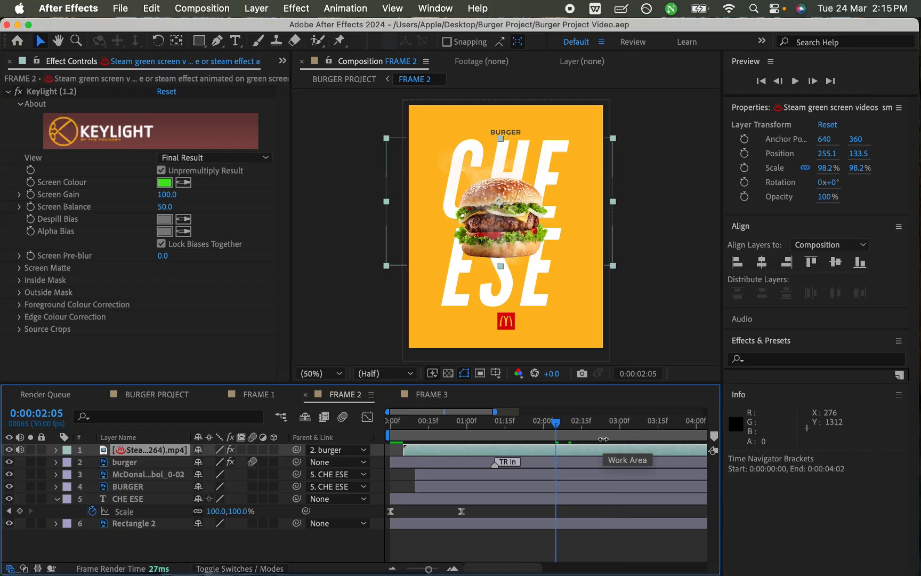
{"action": "left_click", "coordinate": [544, 425]}
{"action": "left_click", "coordinate": [546, 426]}
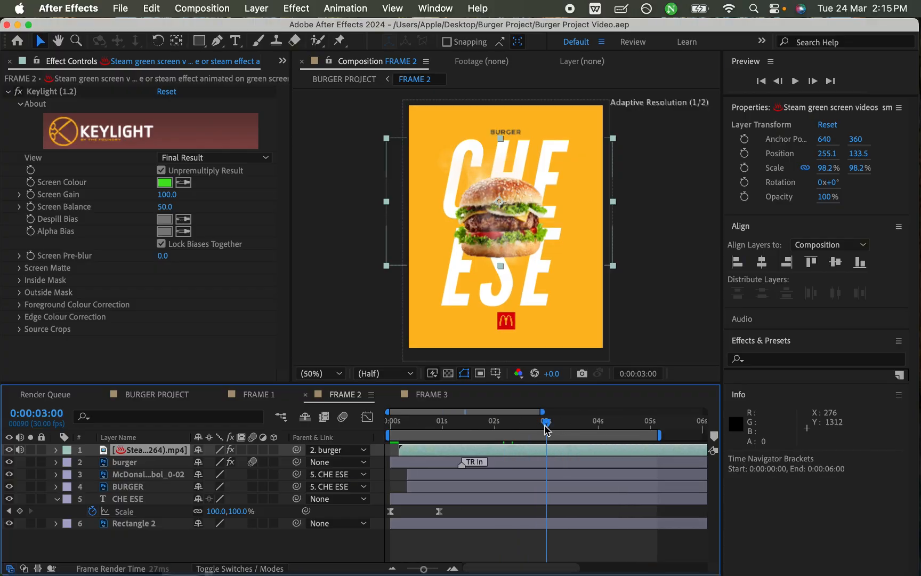
{"action": "key", "text": "n"}
{"action": "key", "text": "super+s"}
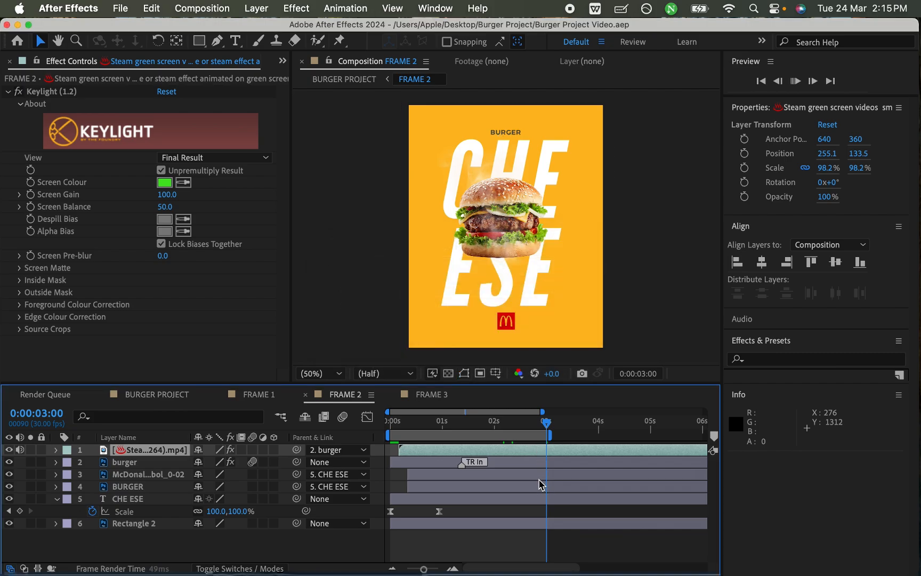
{"action": "key", "text": "space"}
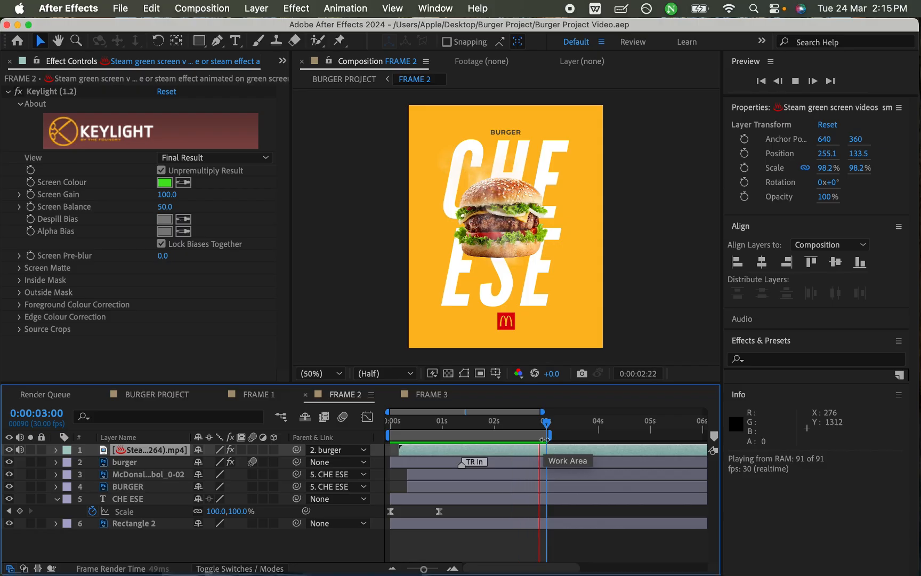
{"action": "key", "text": "space"}
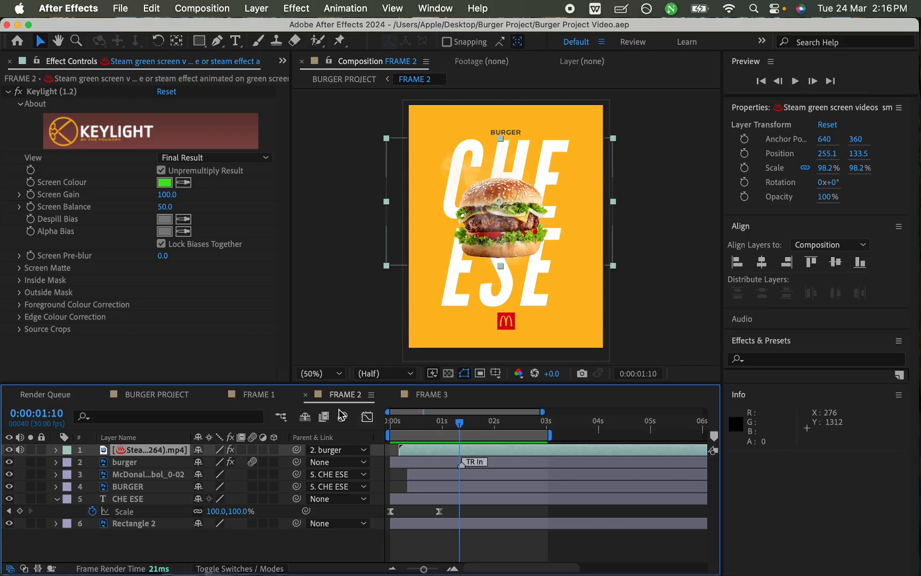
Step: Reorder the layers in the BURGER PROJECT composition as FRAME 1, FRAME 2, FRAME 3 and collapse FRAME 2's properties
{"action": "left_click", "coordinate": [160, 395]}
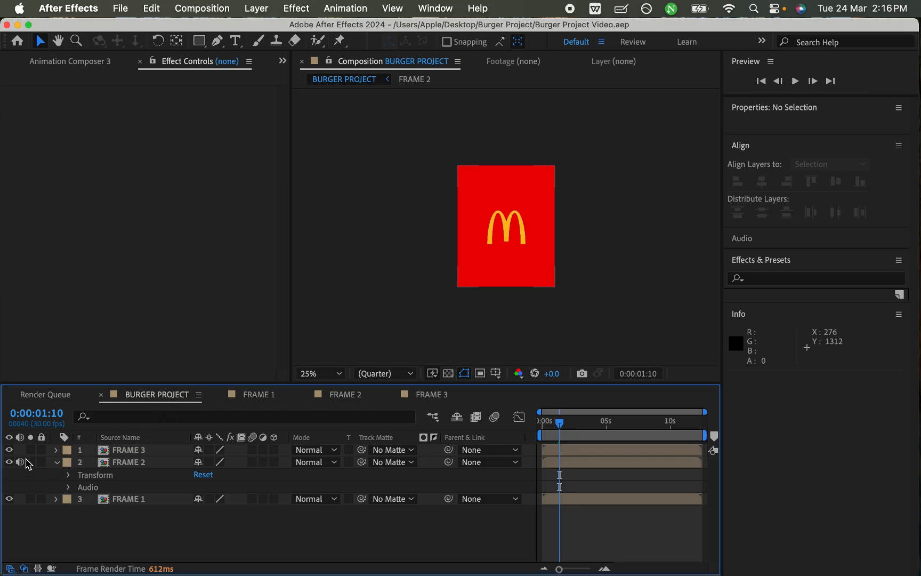
{"action": "left_click_drag", "start_coordinate": [131, 451], "coordinate": [140, 509]}
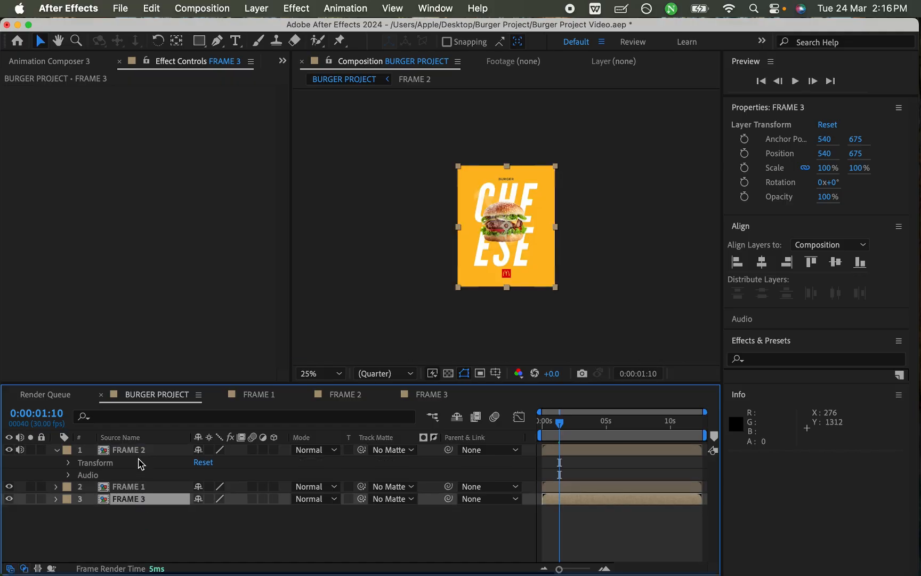
{"action": "left_click_drag", "start_coordinate": [133, 451], "coordinate": [142, 498]}
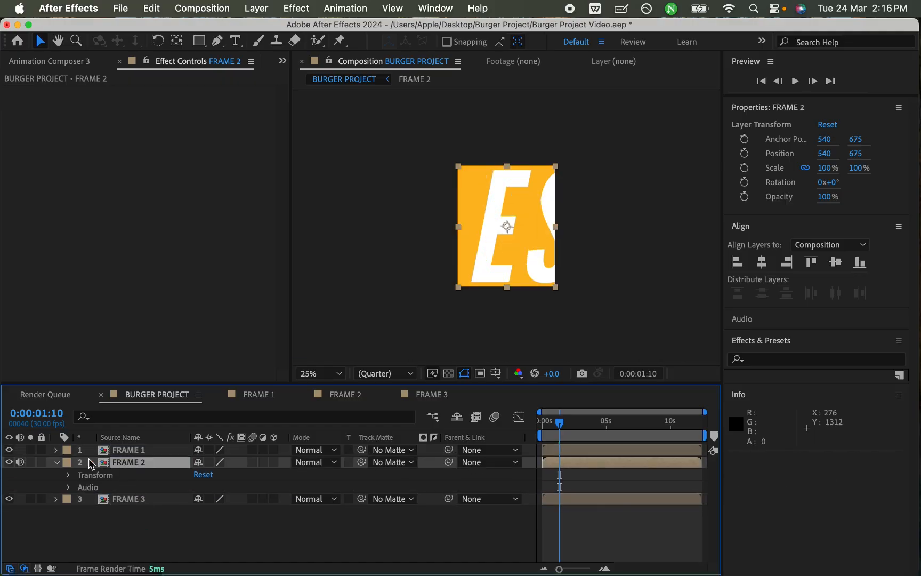
{"action": "left_click", "coordinate": [57, 463]}
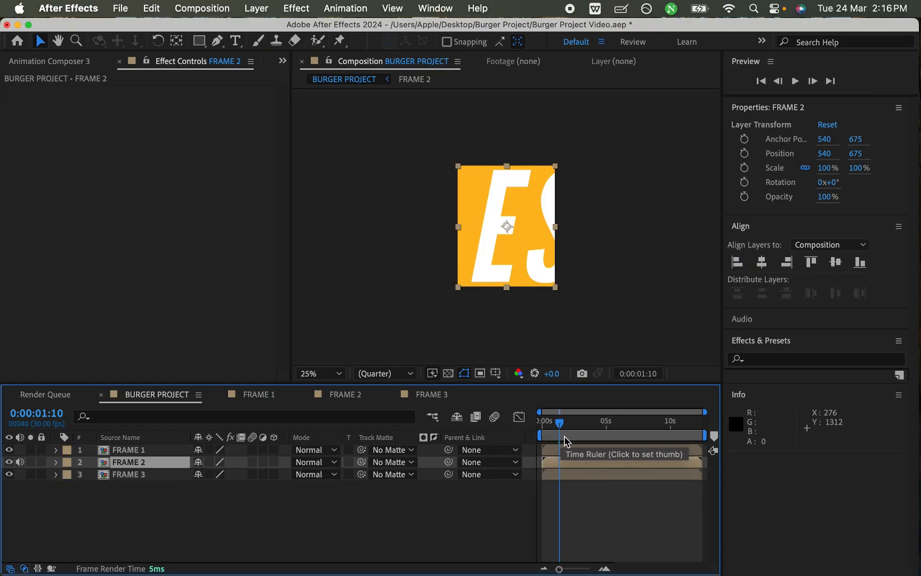
Step: Split all three frame layers at 0:00:04:11, delete the parts after the split and save the project
{"action": "left_click_drag", "start_coordinate": [560, 424], "coordinate": [597, 475]}
{"action": "left_click", "coordinate": [597, 450]}
{"action": "key", "text": "super+z"}
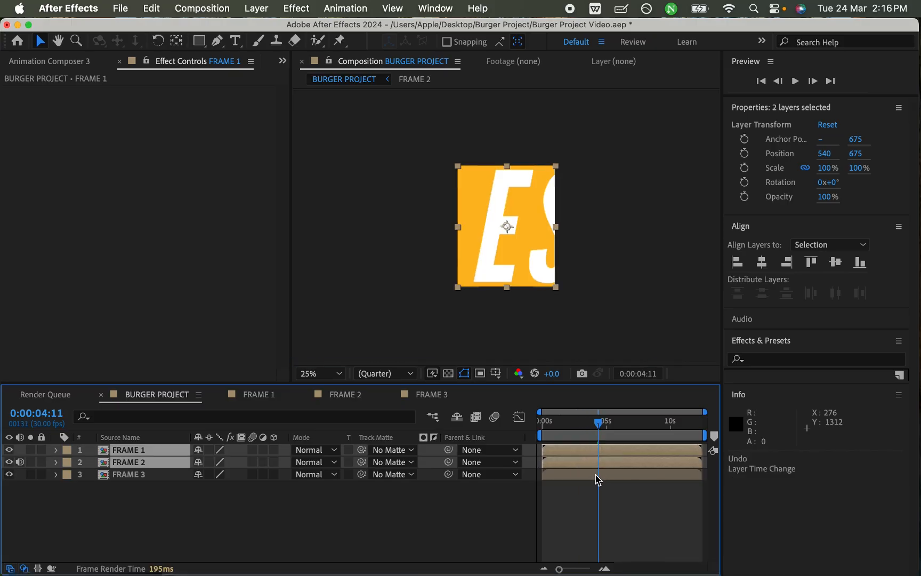
{"action": "left_click", "coordinate": [596, 475], "text": "shift"}
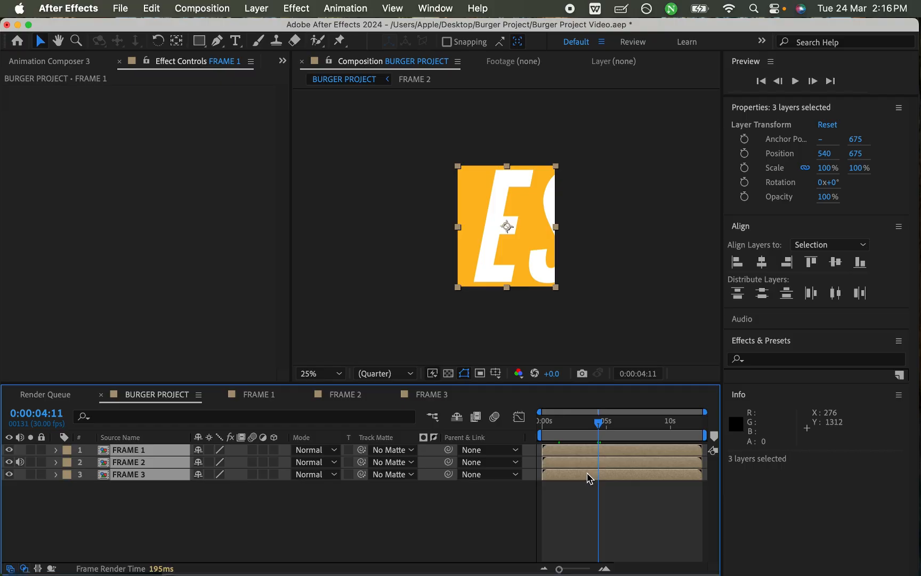
{"action": "key", "text": "super+shift+d"}
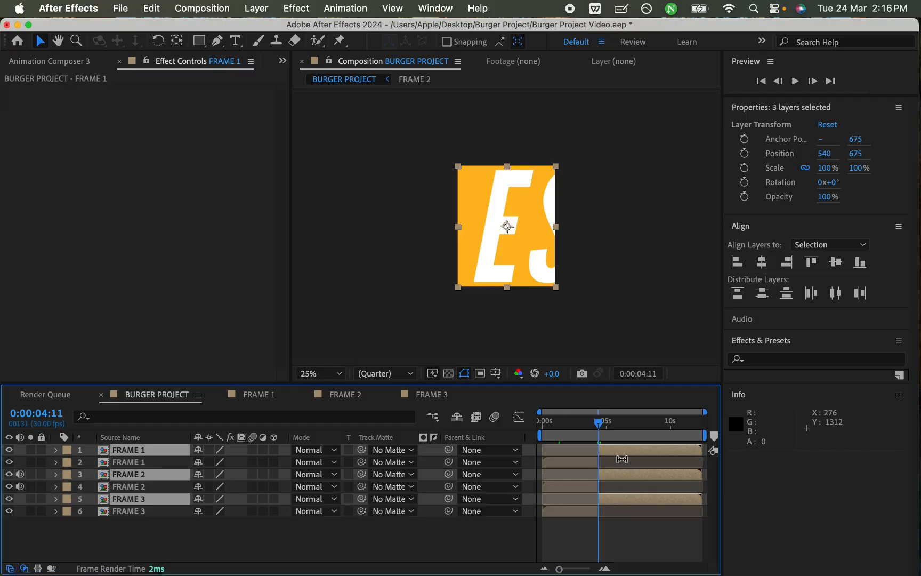
{"action": "key", "text": "Delete"}
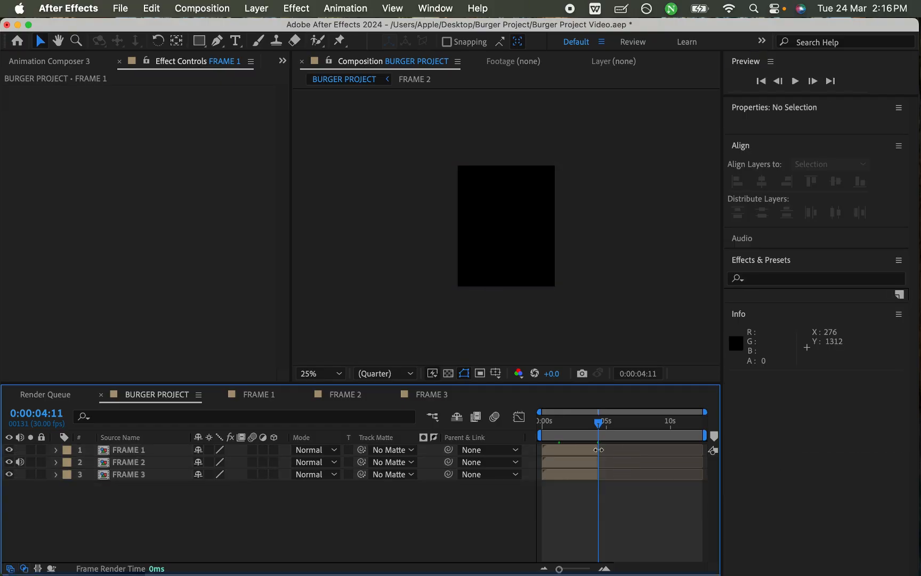
{"action": "key", "text": "super+s"}
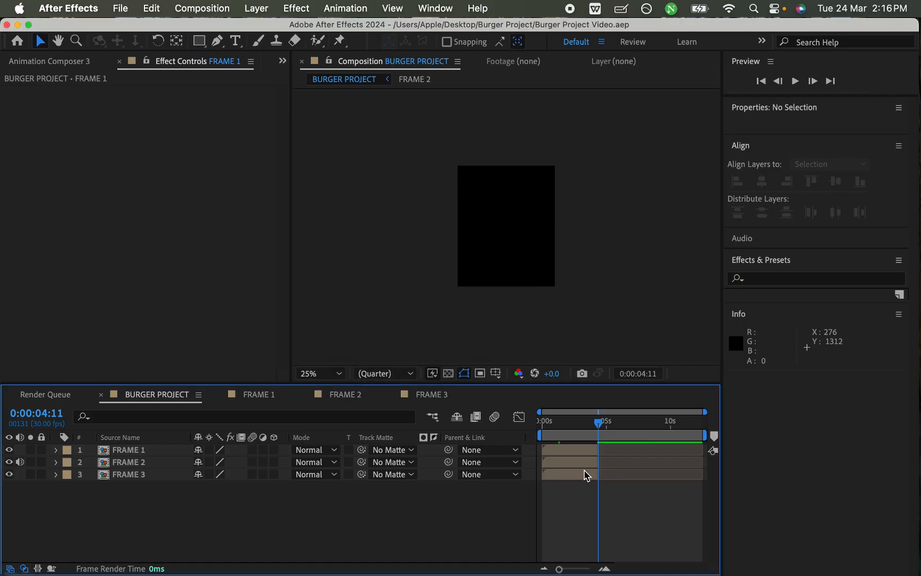
Step: Place FRAME 2 directly after FRAME 1 and FRAME 3 after it at about 0:00:08:19, save the project and scrub through the sequence
{"action": "left_click", "coordinate": [561, 464]}
{"action": "left_click_drag", "start_coordinate": [556, 462], "coordinate": [659, 477]}
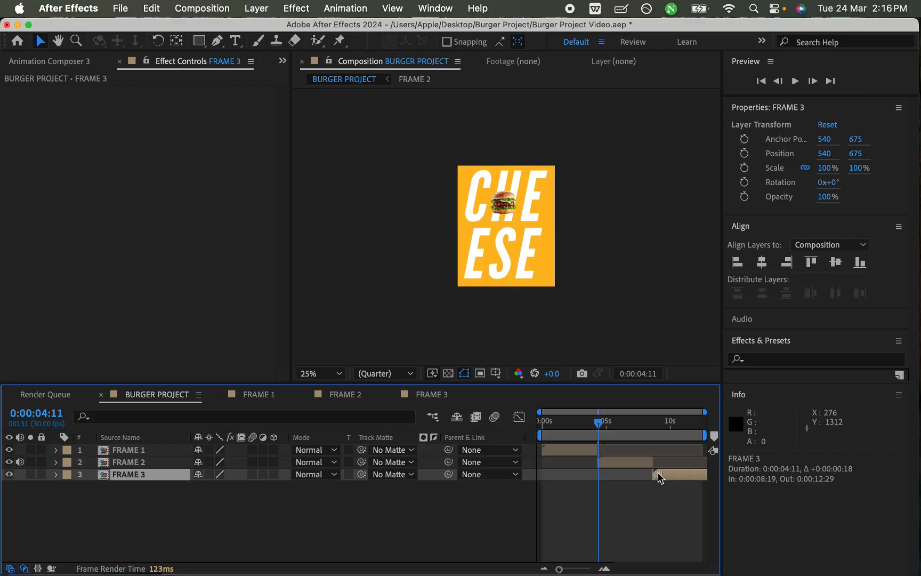
{"action": "key", "text": "super+s"}
{"action": "left_click_drag", "start_coordinate": [578, 422], "coordinate": [696, 436]}
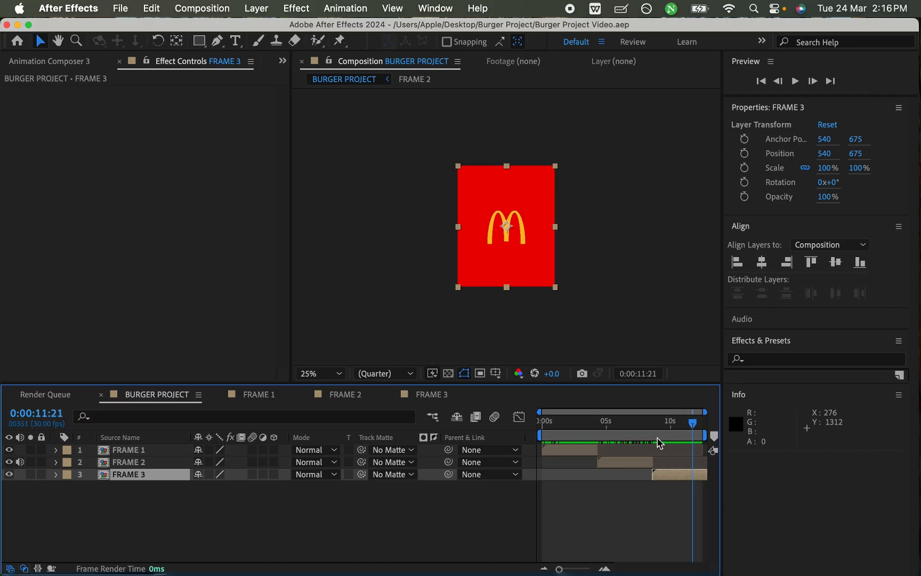
Step: Return to the FRAME 2 composition and play the reference MP4 from the Burger Project folder in Finder
{"action": "left_click", "coordinate": [358, 399]}
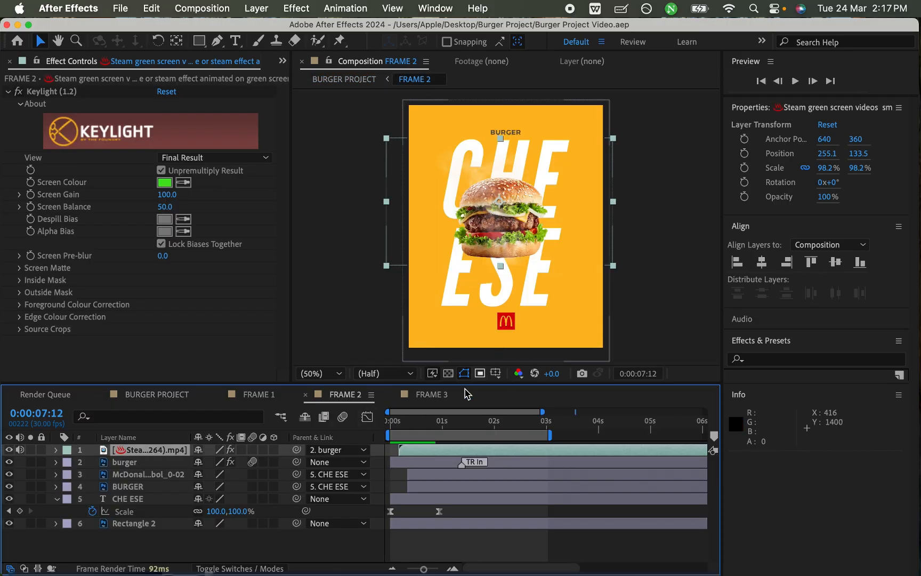
{"action": "left_click", "coordinate": [492, 513]}
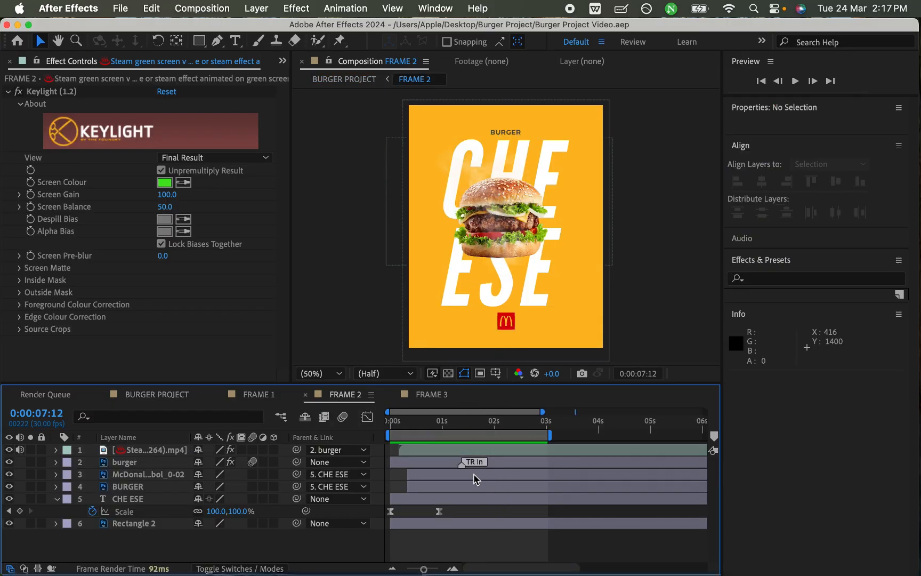
{"action": "key", "text": "ctrl+Up"}
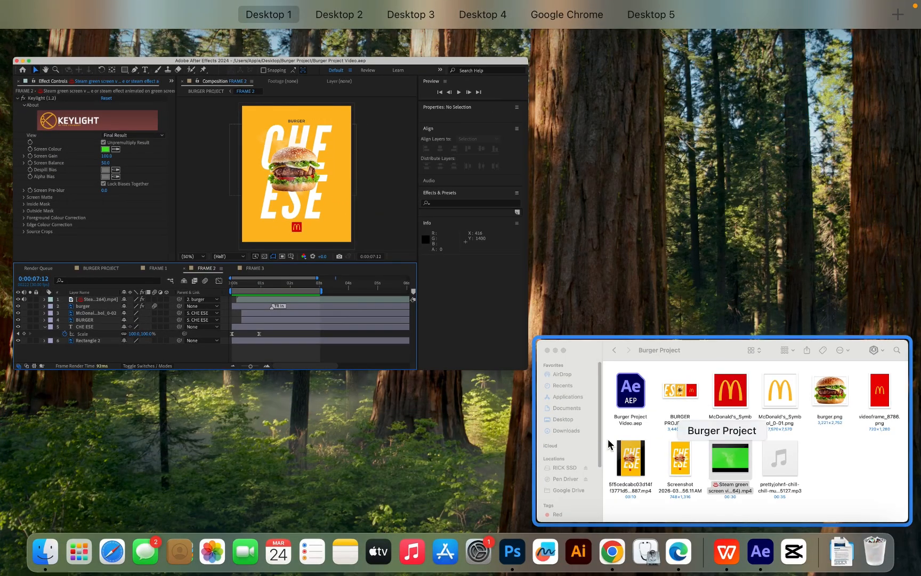
{"action": "left_click", "coordinate": [611, 448]}
{"action": "left_click", "coordinate": [391, 399]}
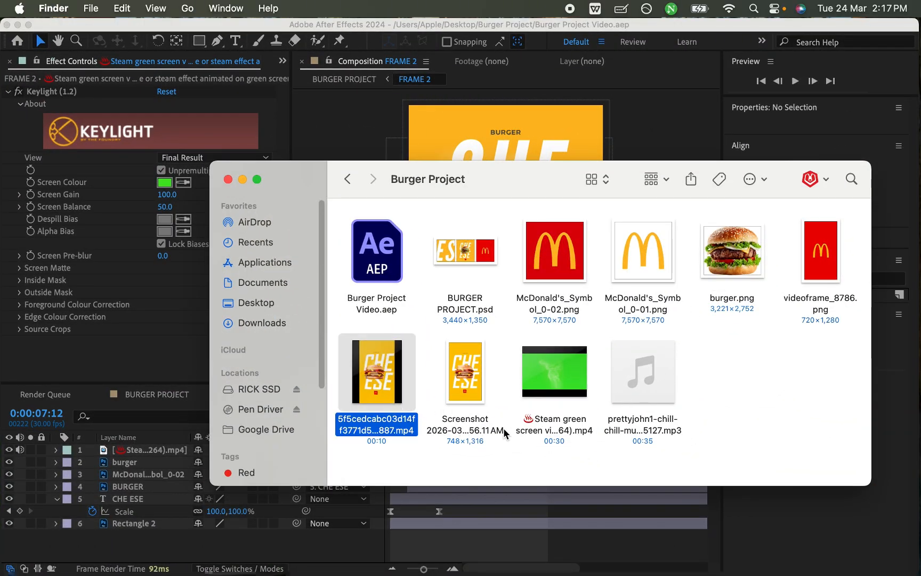
{"action": "key", "text": "space"}
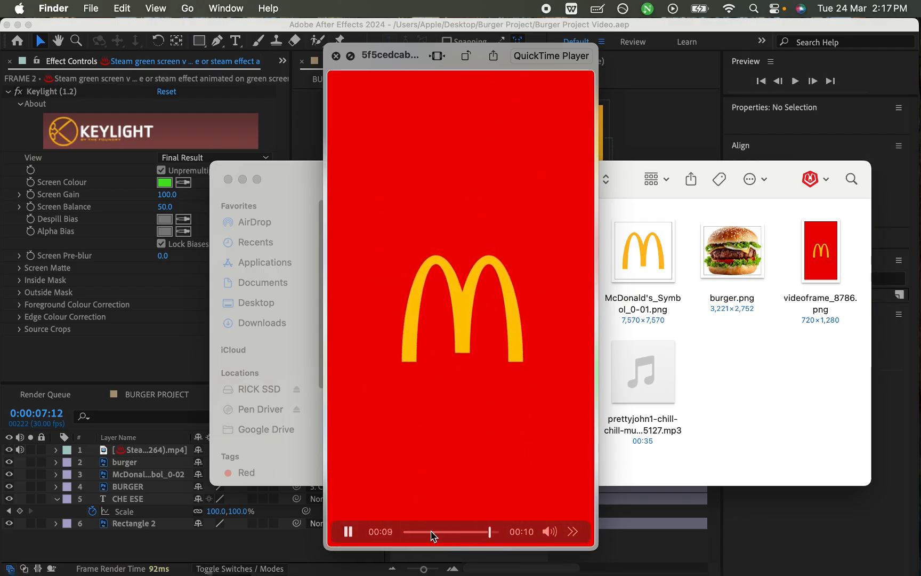
Step: Replay and scrub the reference video around 00:03 to 00:06 to examine how the text and burger move, and close the preview
{"action": "left_click", "coordinate": [434, 531]}
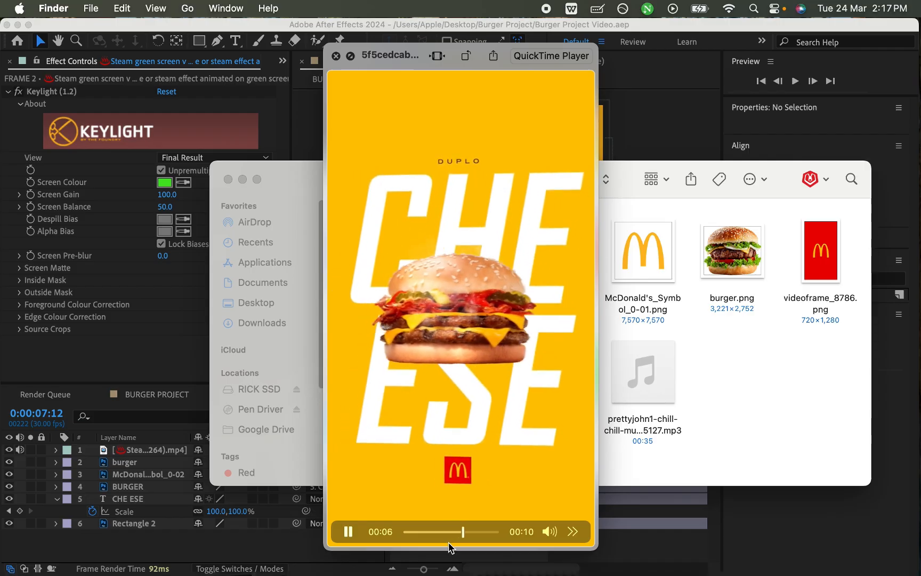
{"action": "left_click", "coordinate": [433, 531]}
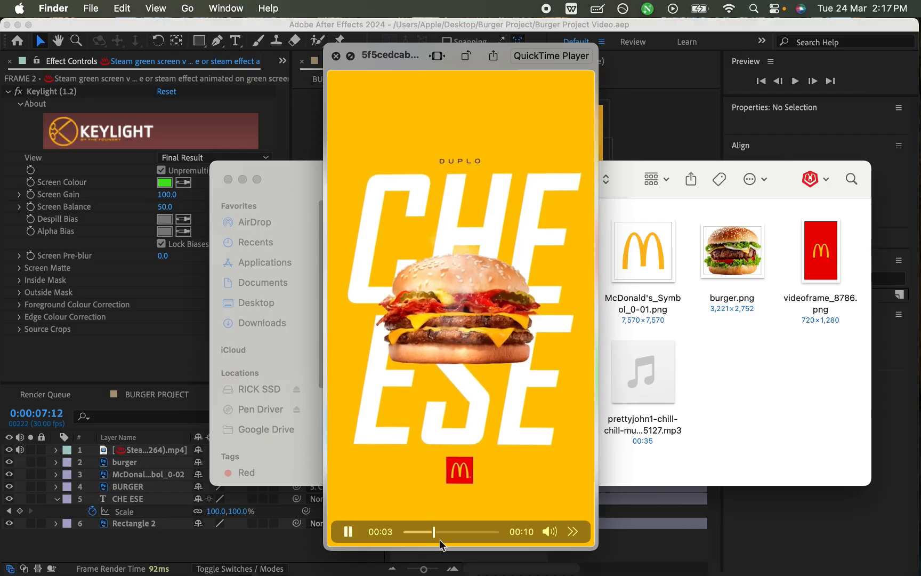
{"action": "key", "text": "space"}
{"action": "mouse_move", "coordinate": [447, 535]}
{"action": "left_mouse_down"}
{"action": "mouse_move", "coordinate": [433, 535]}
{"action": "mouse_move", "coordinate": [440, 536]}
{"action": "left_mouse_up"}
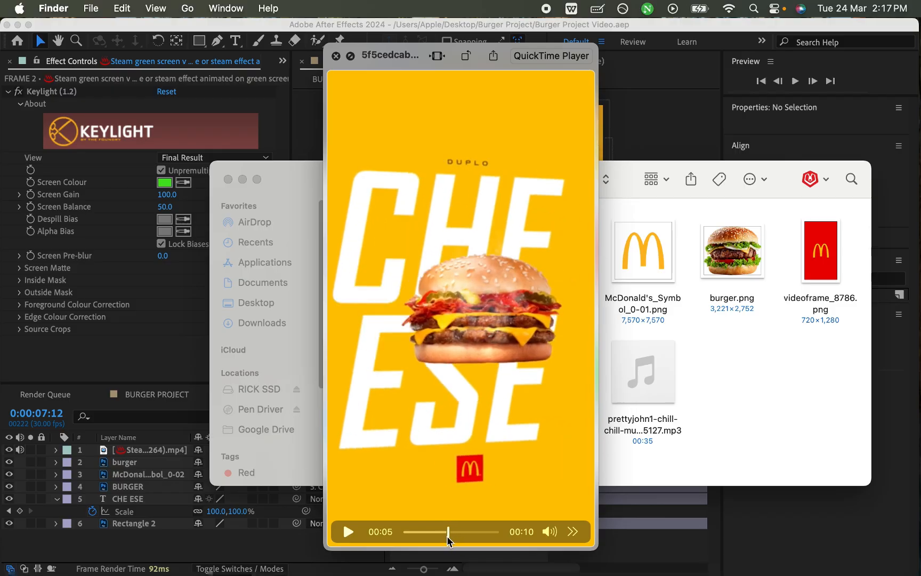
{"action": "left_click_drag", "start_coordinate": [440, 539], "coordinate": [460, 549]}
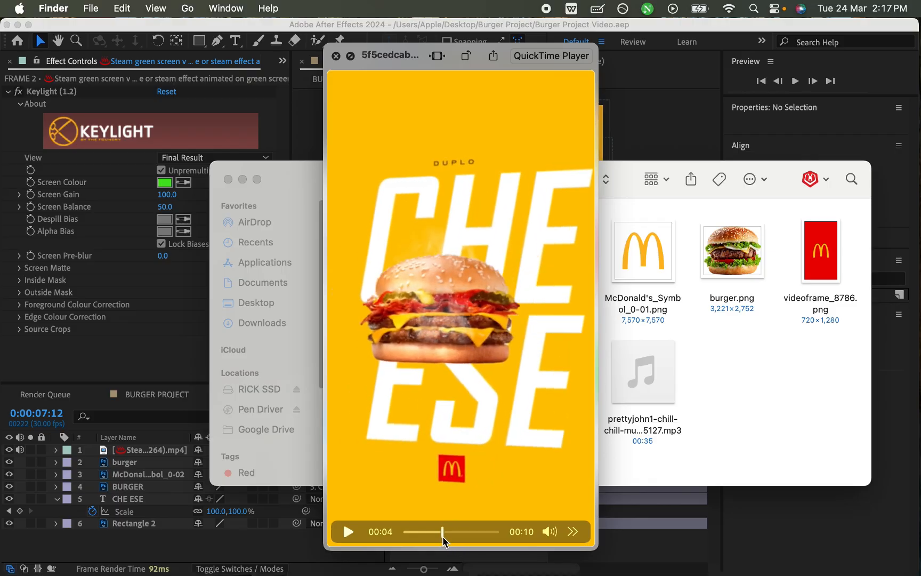
{"action": "left_click_drag", "start_coordinate": [438, 541], "coordinate": [452, 542]}
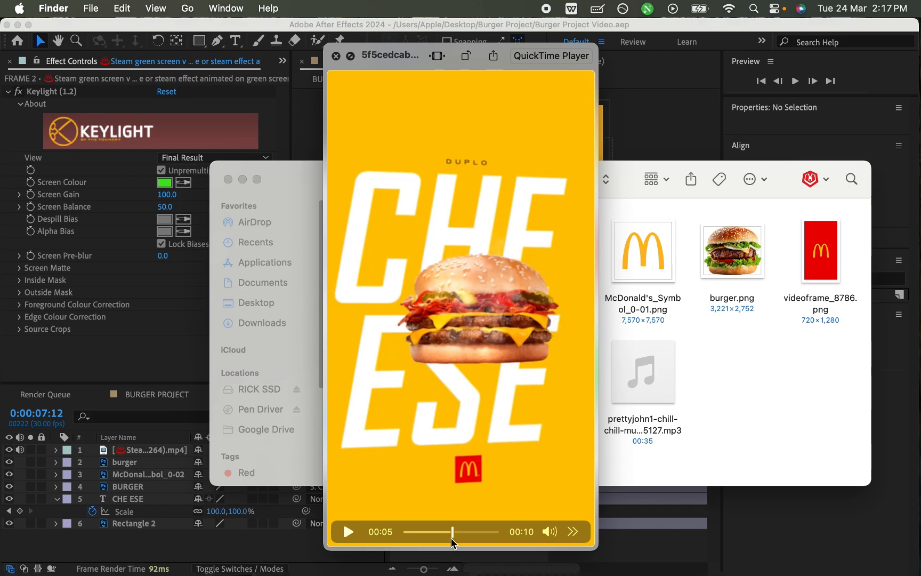
{"action": "key", "text": "space"}
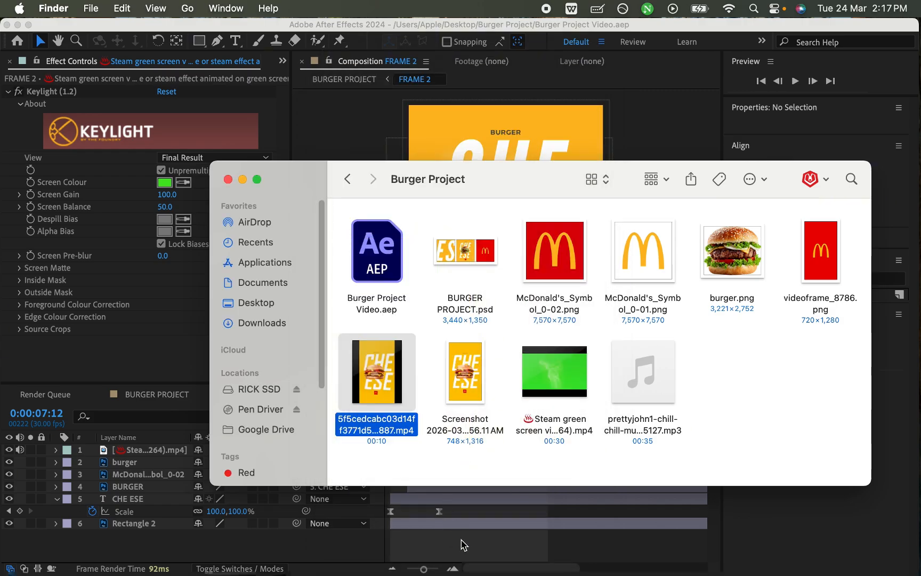